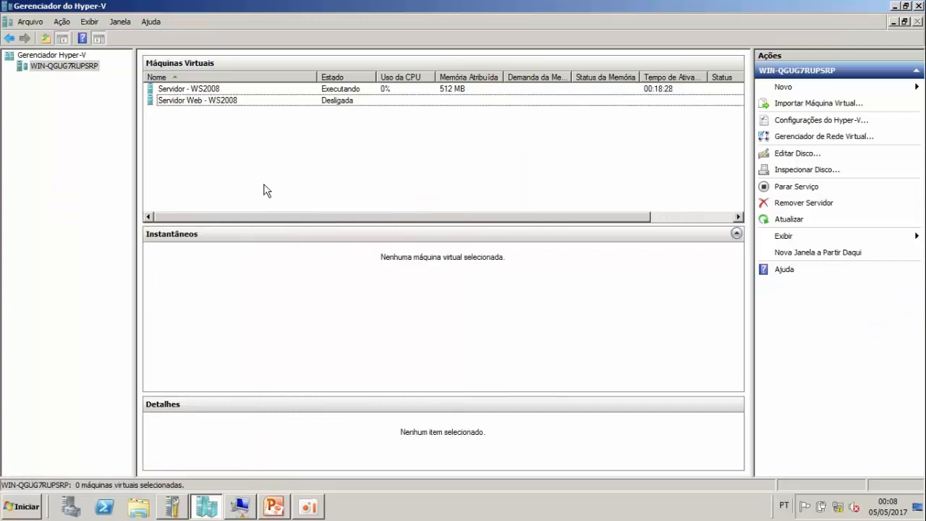
Switch to the PowerPoint slide about starting a virtual machine and search the Windows programs for "are"
click(279, 510)
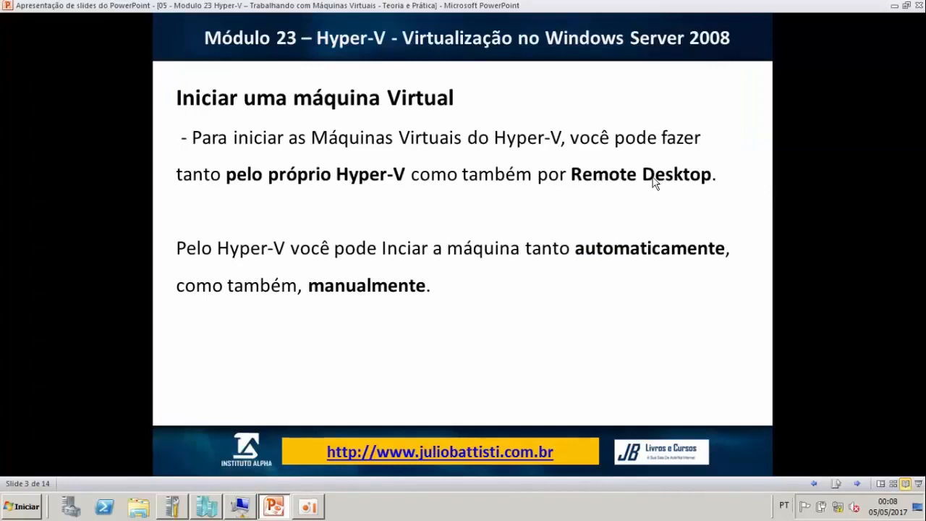
click(28, 508)
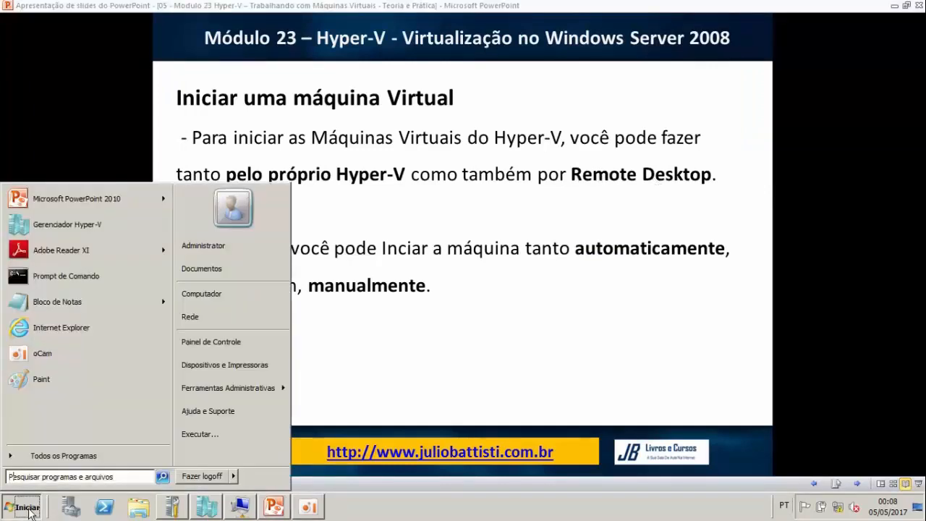
text(mstsc)
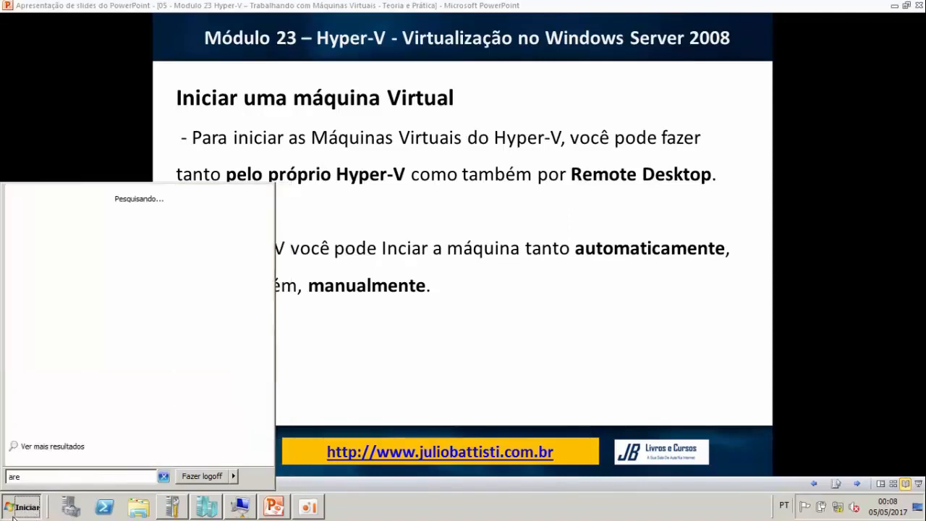
key(Return)
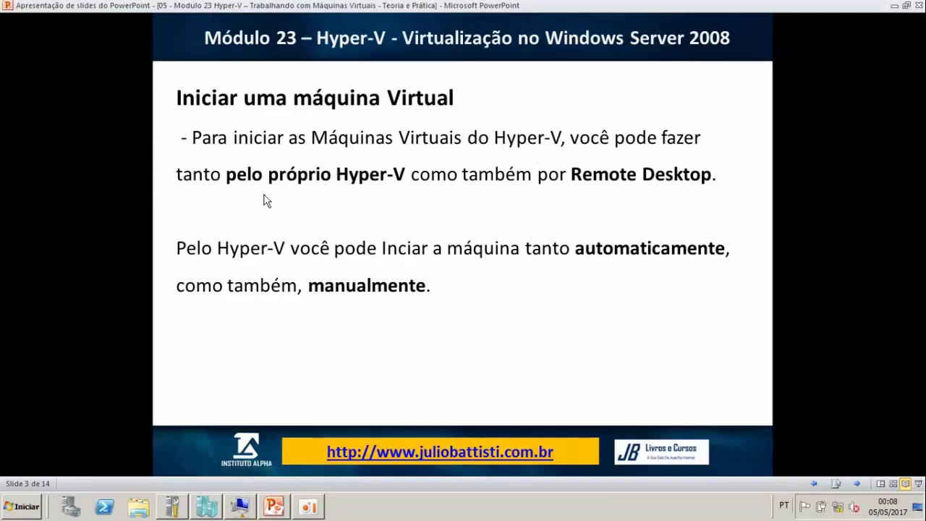
Switch to Hyper-V Manager and view the actions available for the virtual machine Servidor - WS2008
click(217, 504)
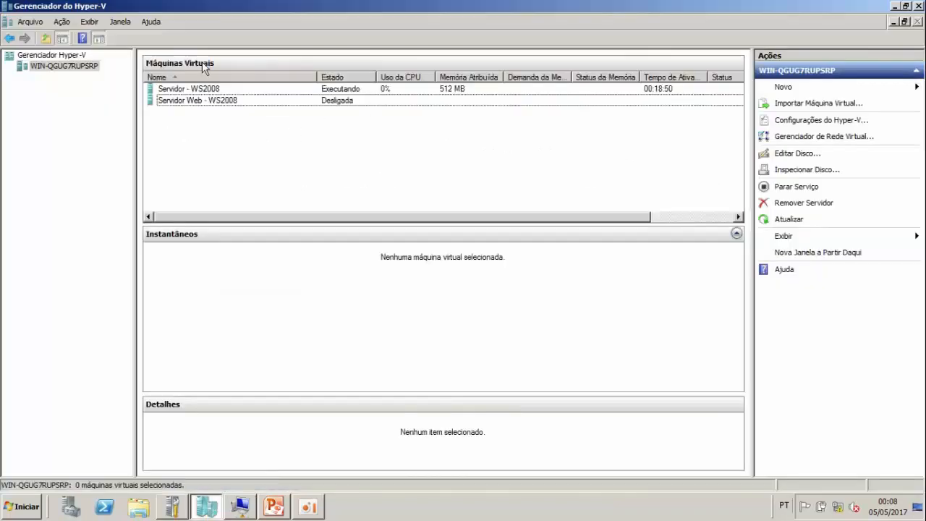
click(196, 91)
click(200, 102)
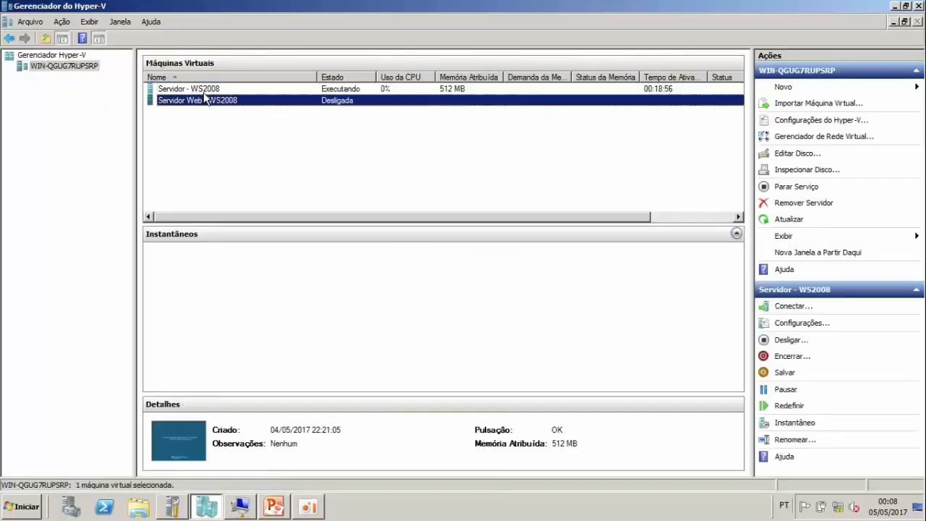
click(209, 92)
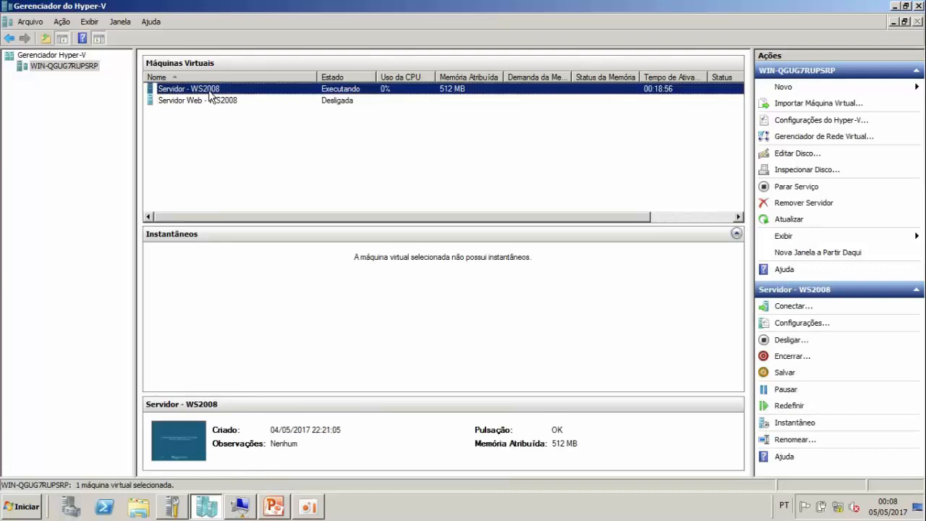
right_click(209, 91)
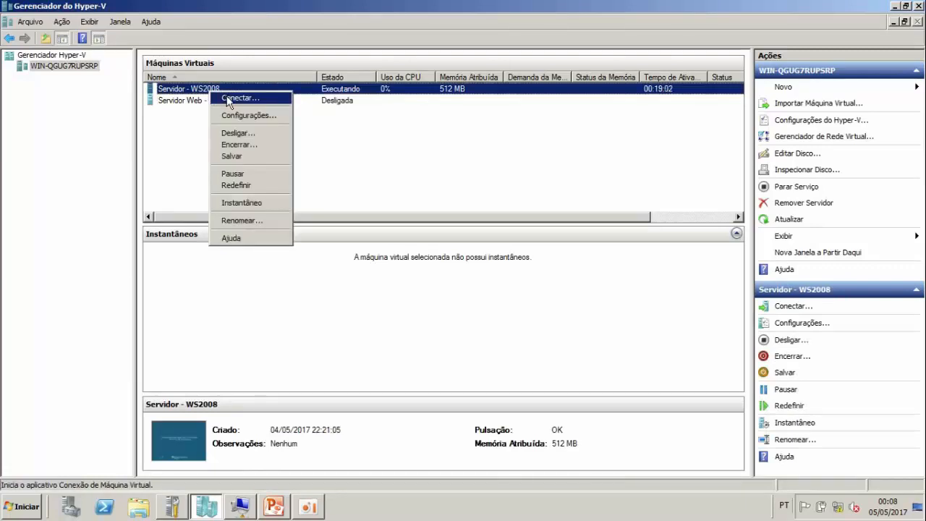
Connect to the virtual machine Servidor Web - WS2008, look through its connection window's commands, and close the window
right_click(191, 100)
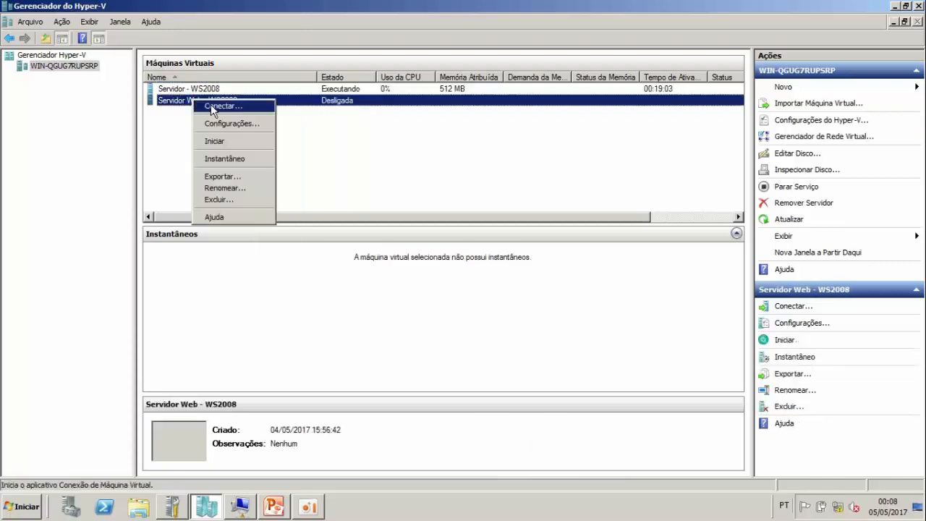
click(210, 105)
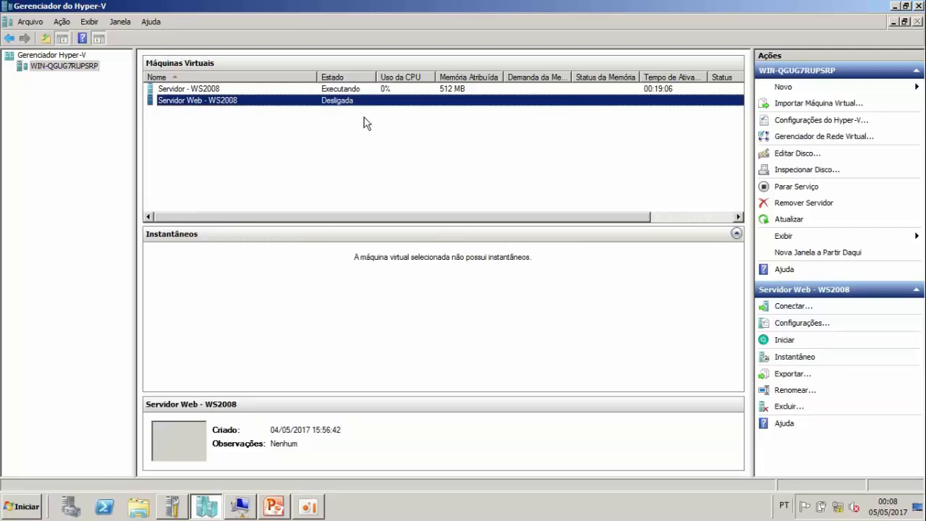
click(250, 43)
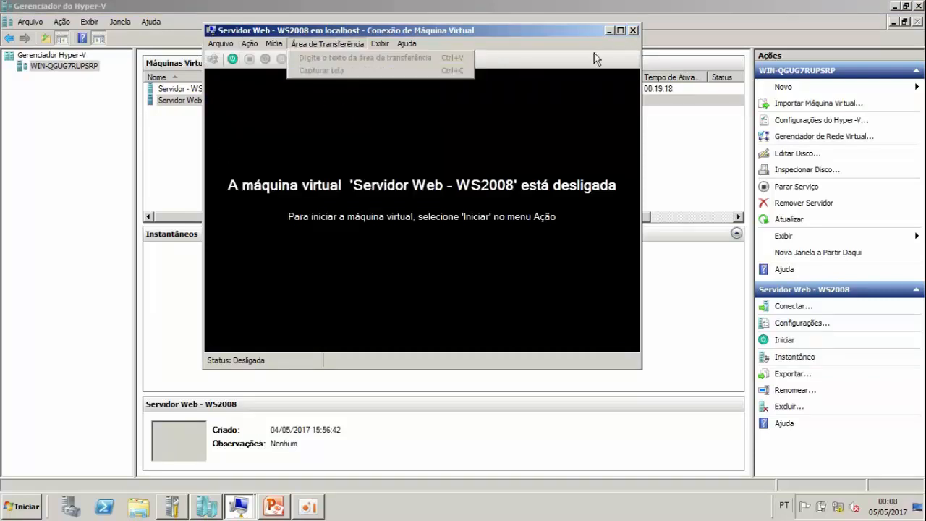
click(649, 39)
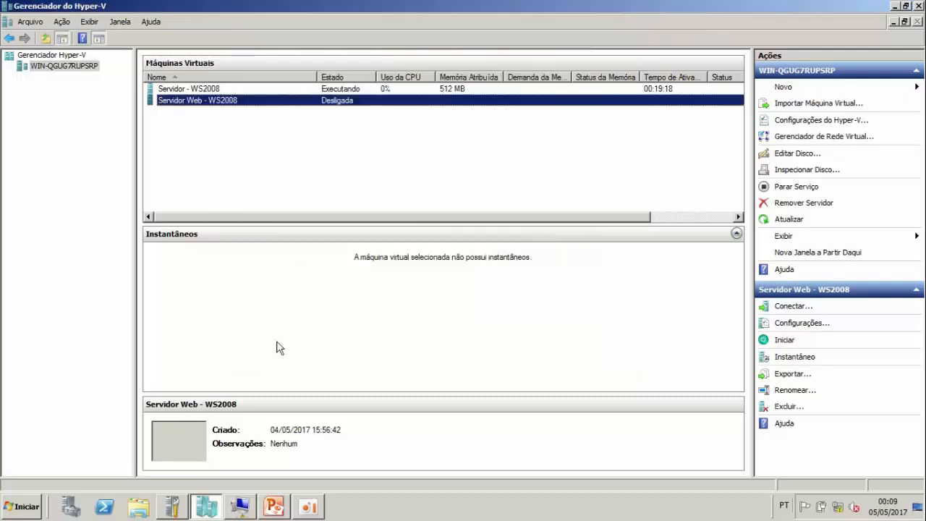
View the already open connection window of Servidor - WS2008, minimize it, and select Servidor Web - WS2008 in the machine list
click(244, 512)
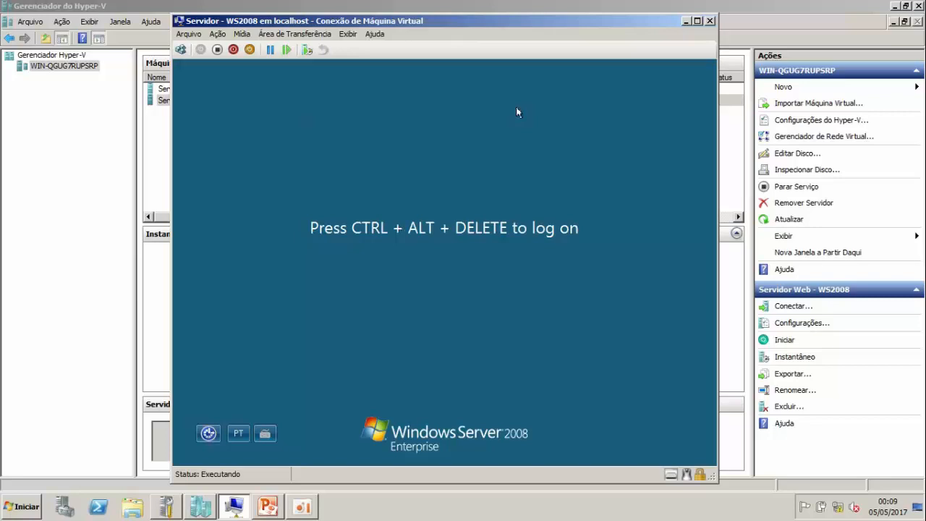
click(686, 21)
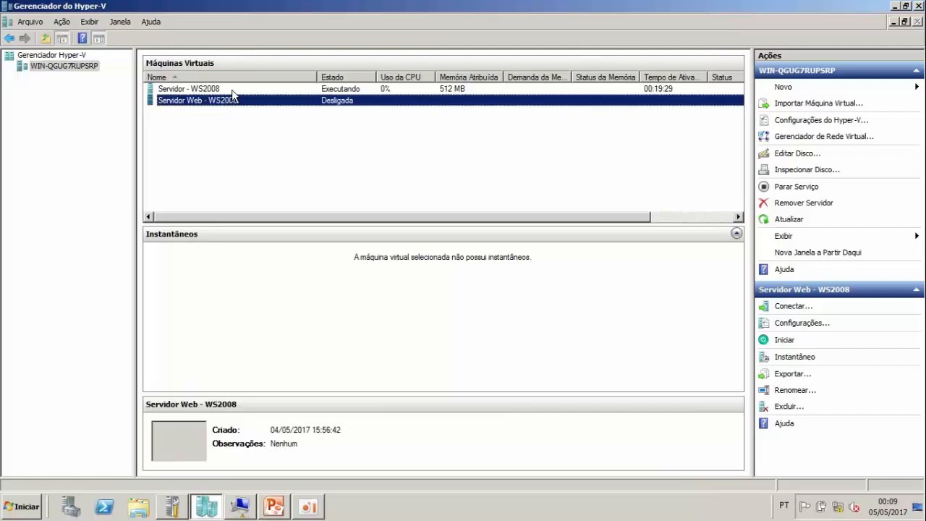
right_click(232, 89)
click(216, 101)
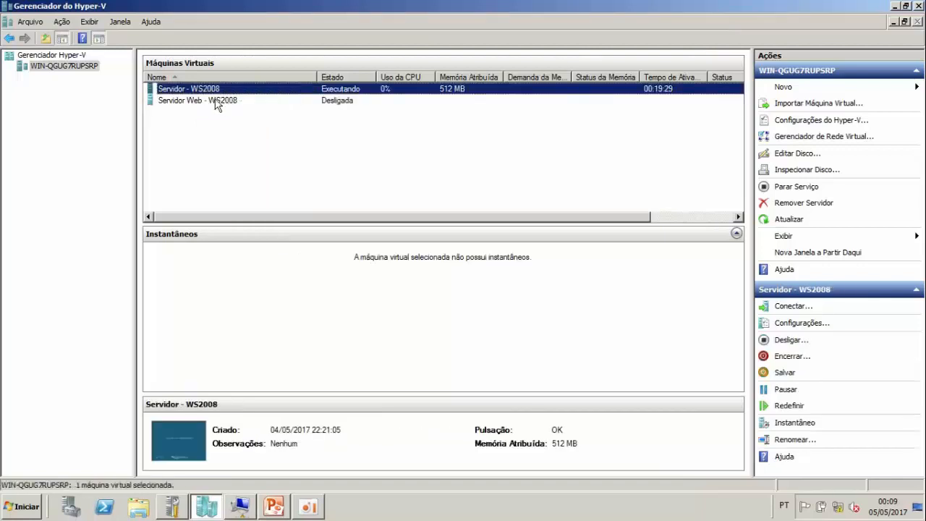
click(216, 101)
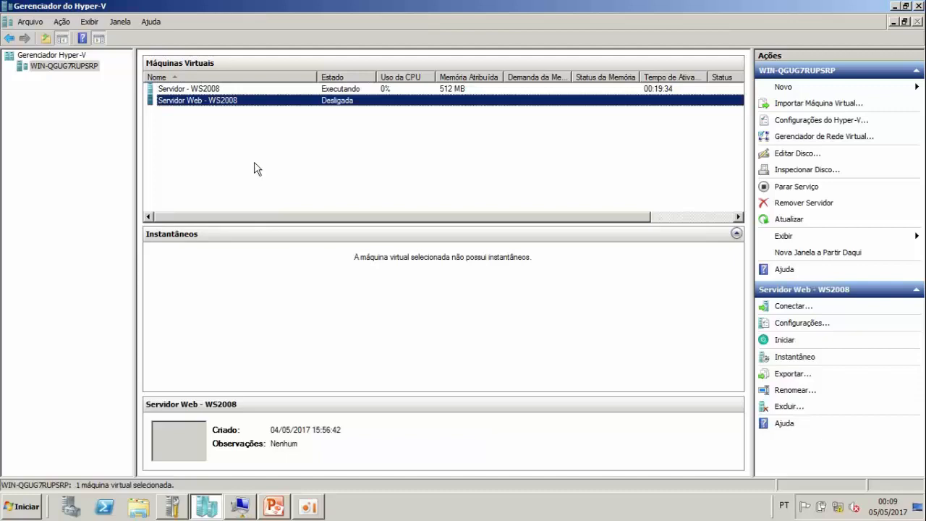
click(12, 514)
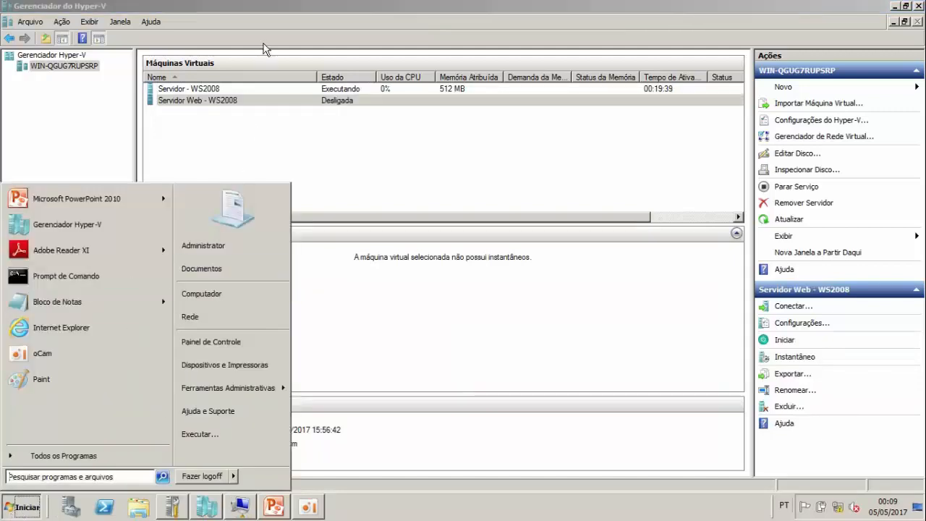
click(247, 94)
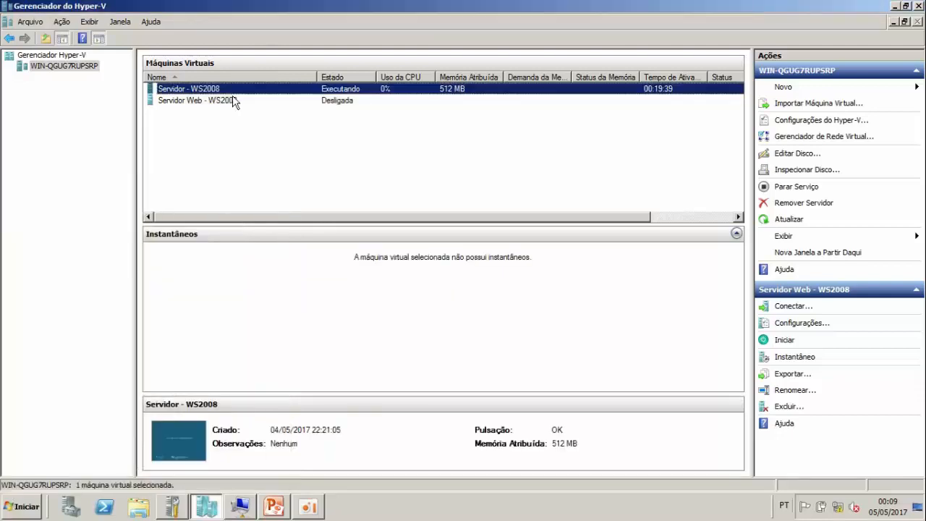
click(233, 99)
right_click(230, 92)
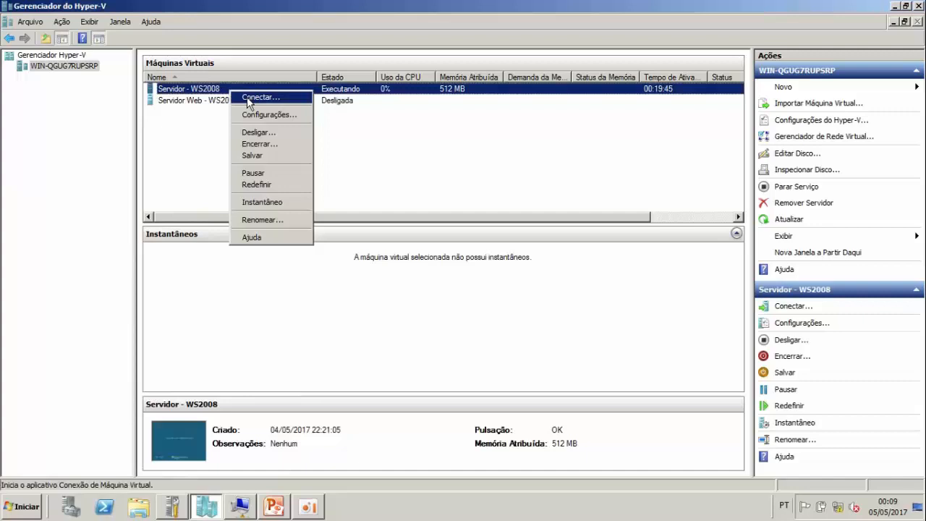
click(206, 120)
click(213, 90)
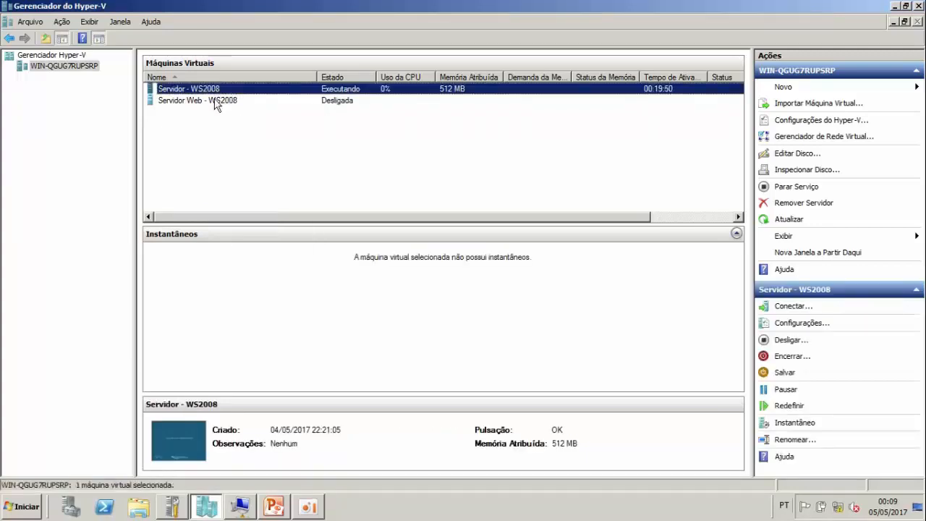
click(13, 516)
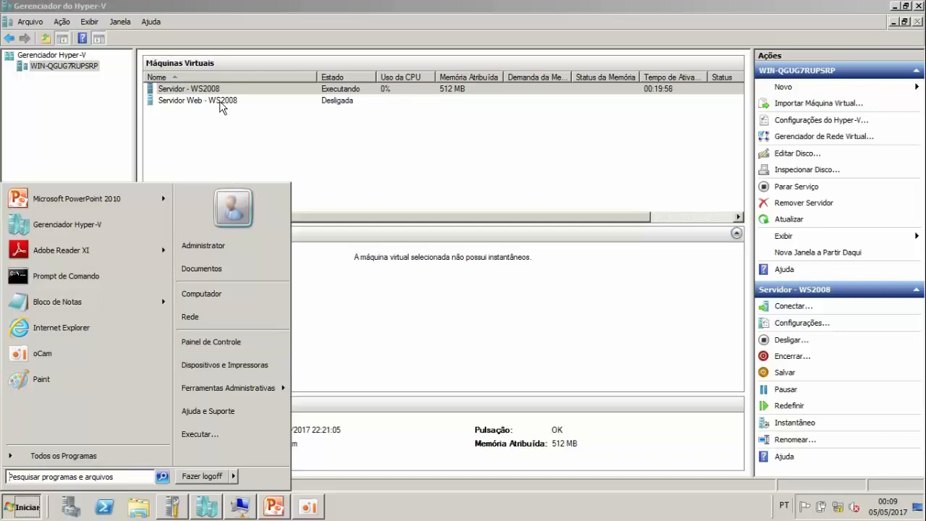
click(222, 144)
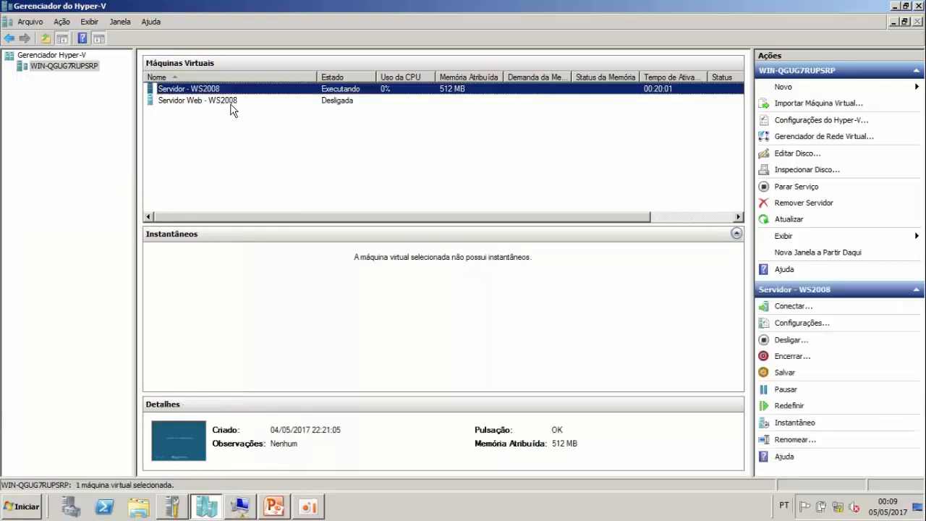
Select Servidor Web - WS2008, then briefly show the Servidor - WS2008 console again and minimize it
click(230, 102)
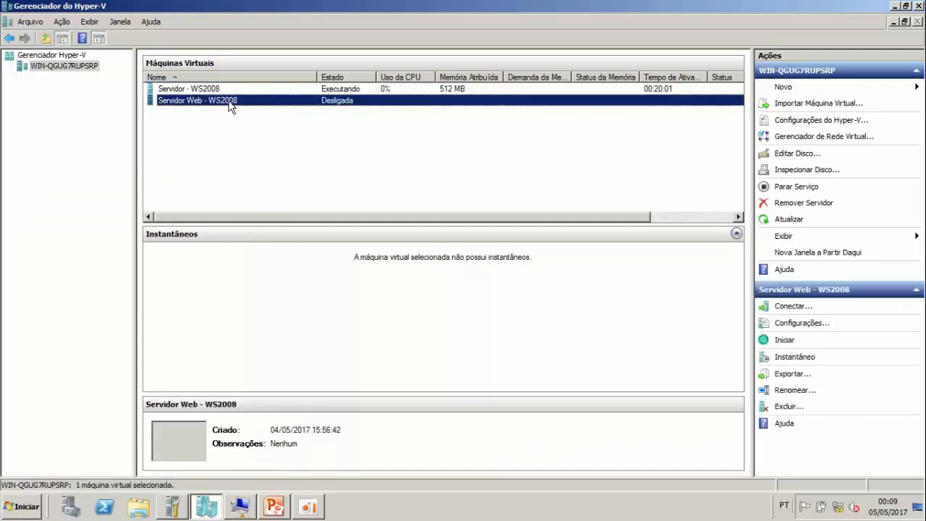
click(249, 504)
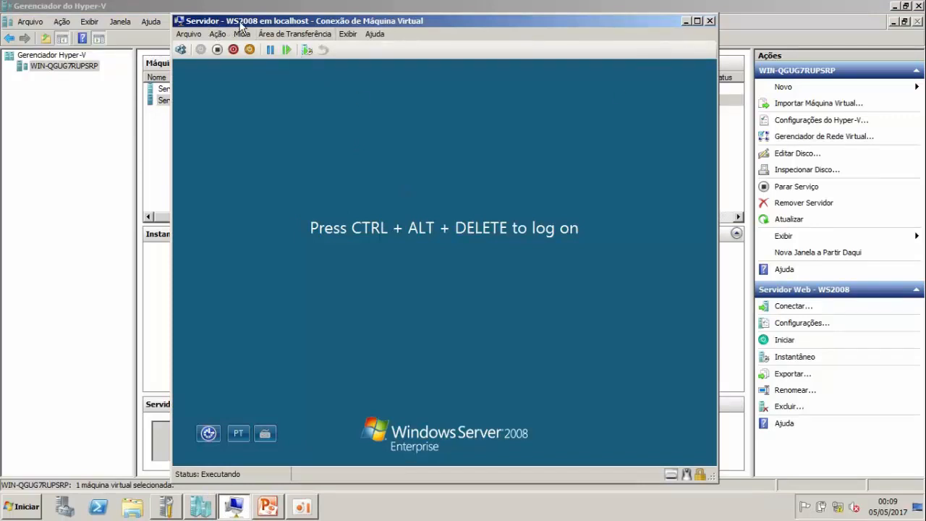
click(686, 21)
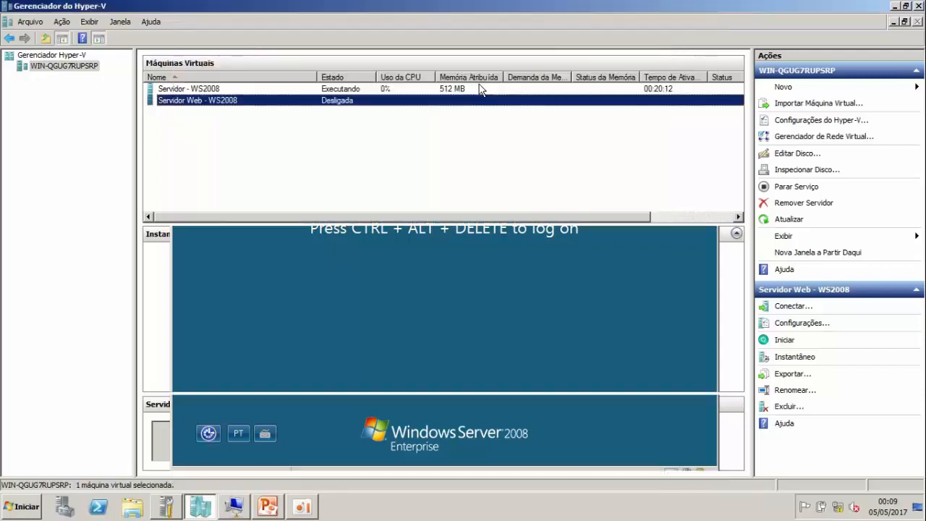
Open the settings of Servidor Web - WS2008 and show its automatic start action, keeping the machine list uncovered
right_click(228, 104)
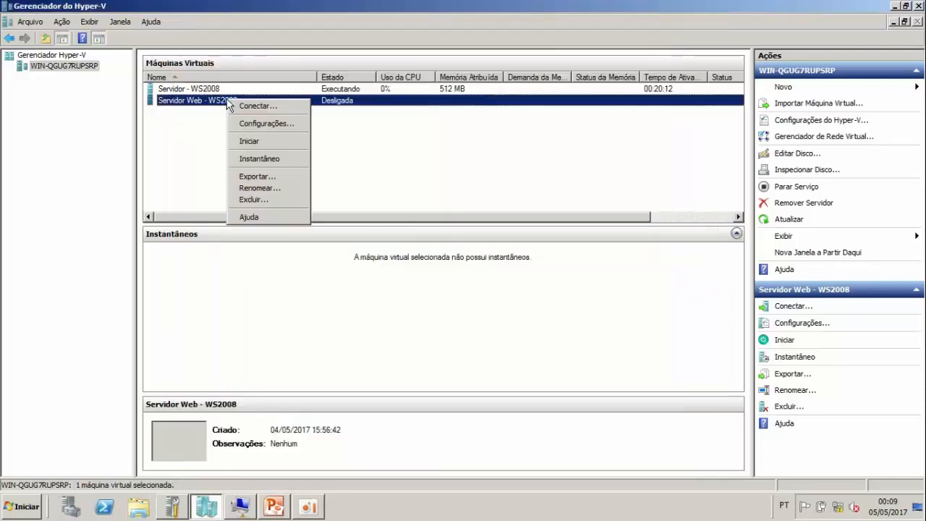
click(265, 124)
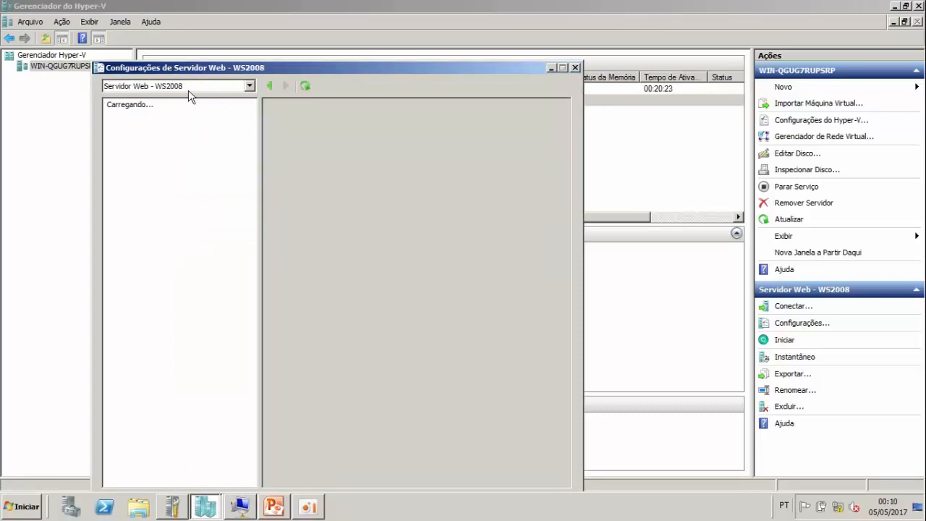
drag(209, 72, 342, 42)
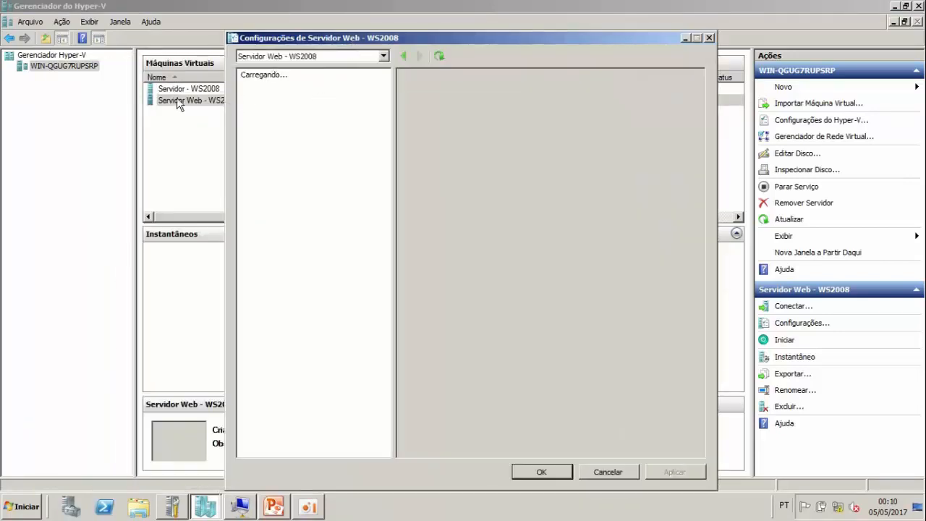
drag(387, 284, 382, 409)
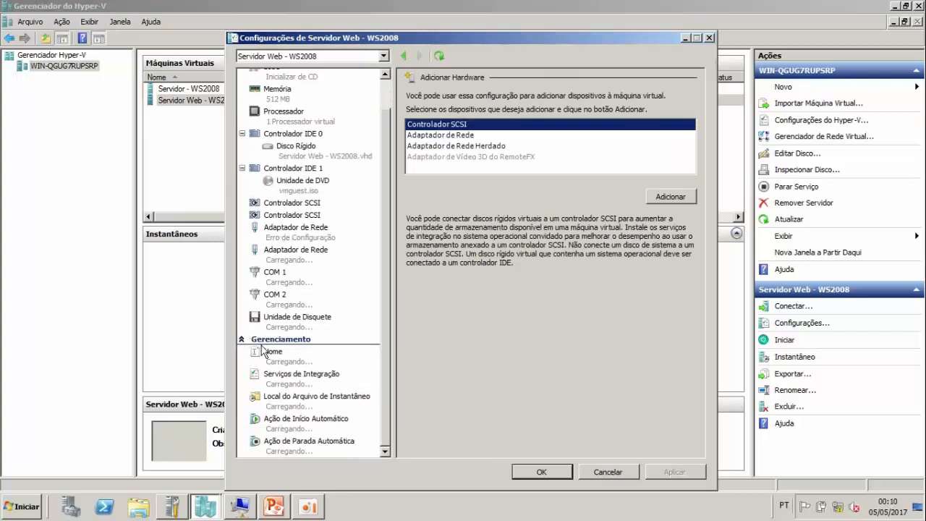
click(300, 428)
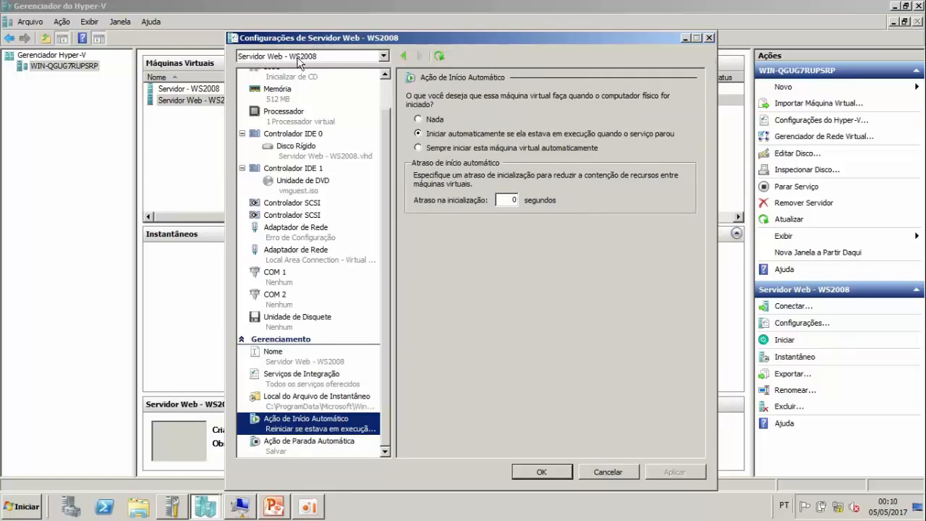
drag(322, 37, 393, 39)
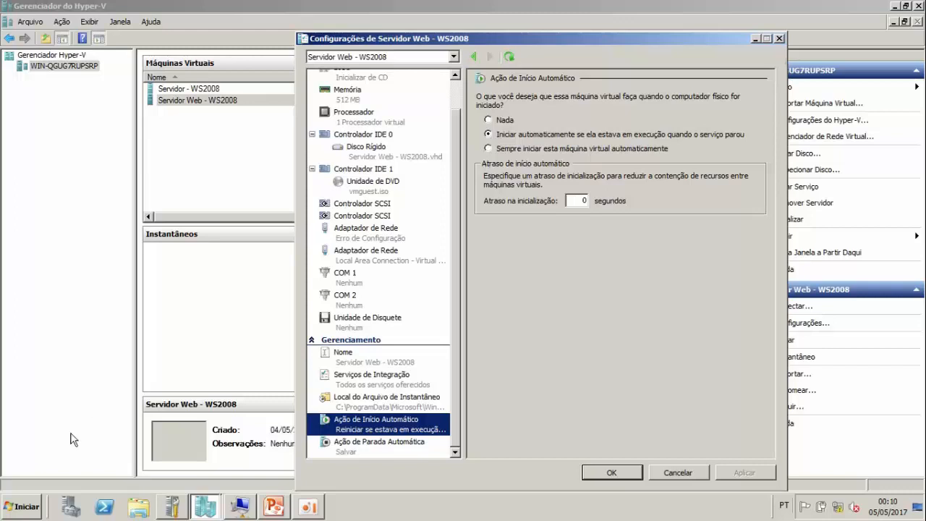
Set the automatic start action of Servidor Web - WS2008 to always start this virtual machine automatically
click(28, 504)
click(27, 499)
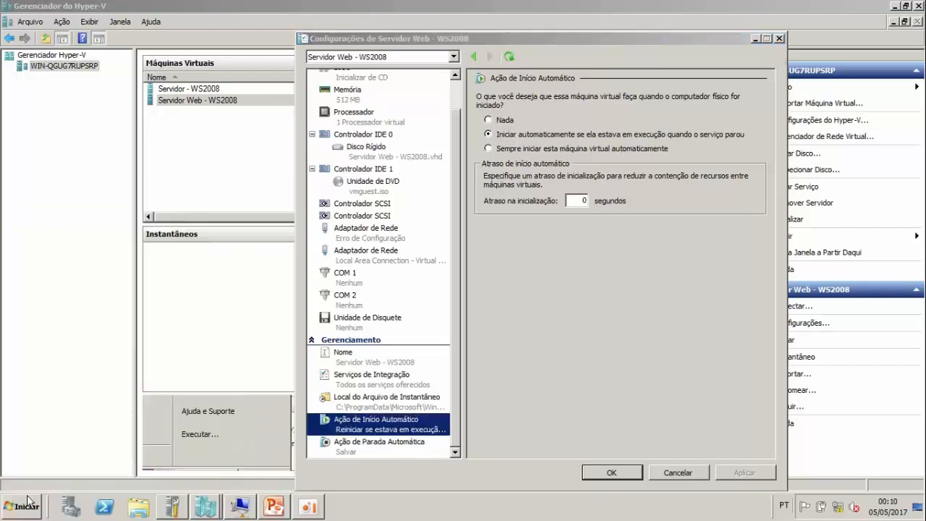
click(490, 149)
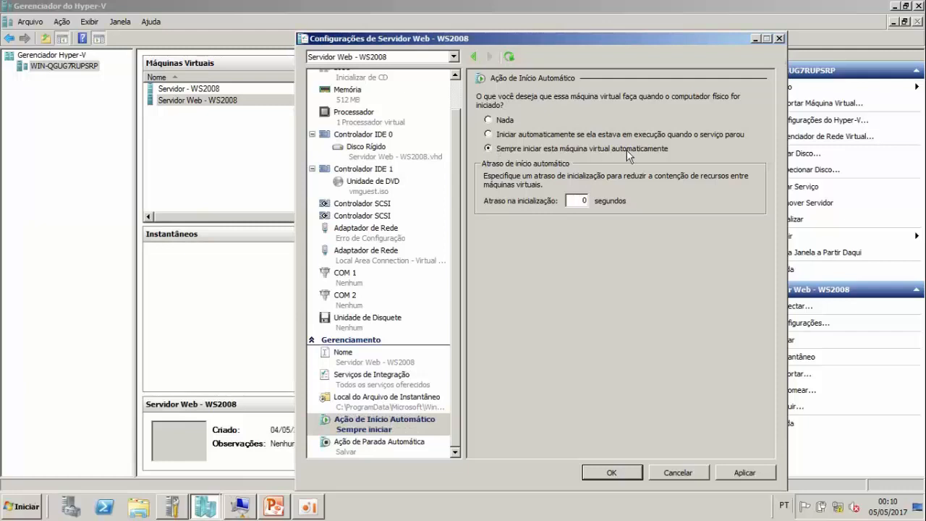
click(12, 511)
click(12, 511)
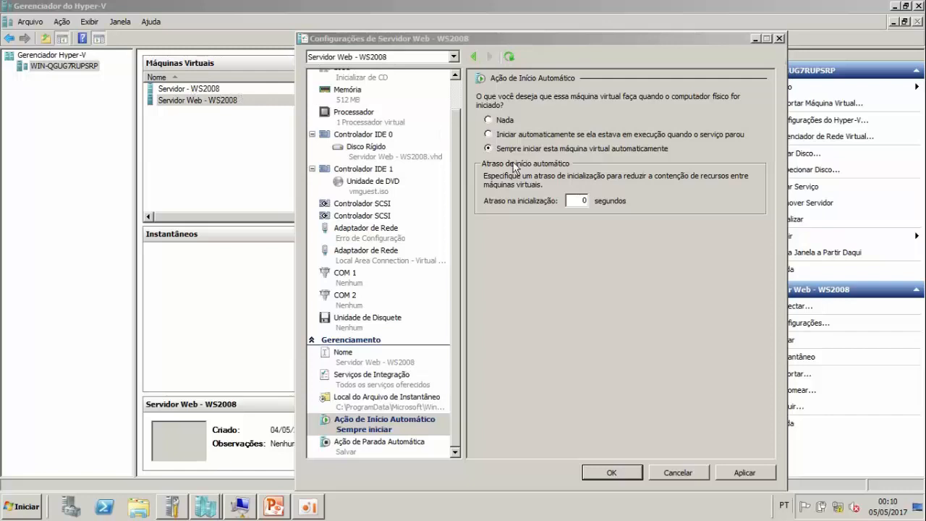
Try a startup delay of 10 seconds for Servidor Web - WS2008, clear the value, and cancel the settings
double_click(582, 200)
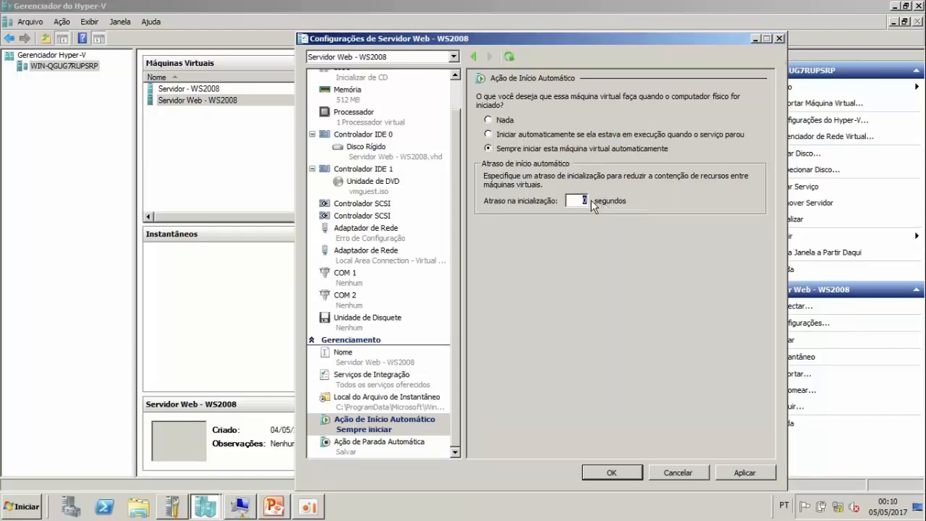
text(10)
key(BackSpace)
key(BackSpace)
click(677, 473)
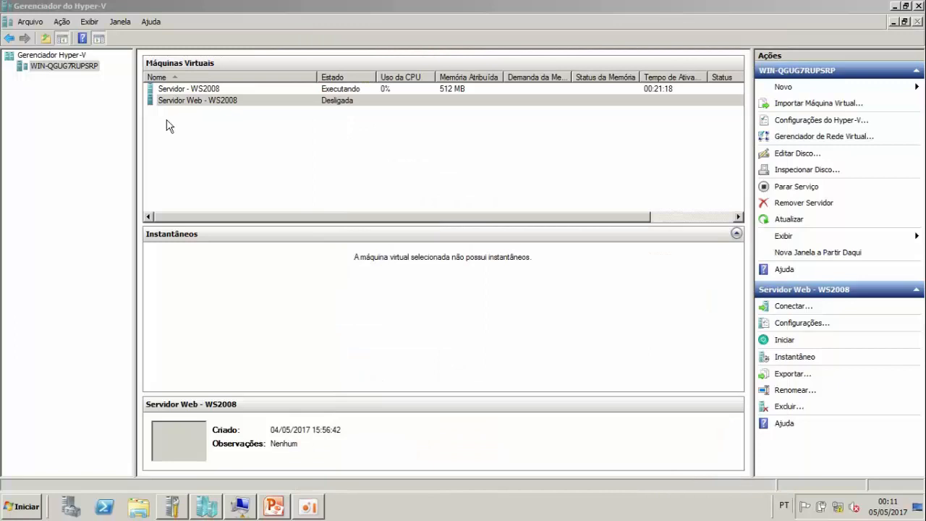
Compare the actions offered for Servidor - WS2008 and Servidor Web - WS2008 in the machine list, leaving no machine selected
right_click(207, 92)
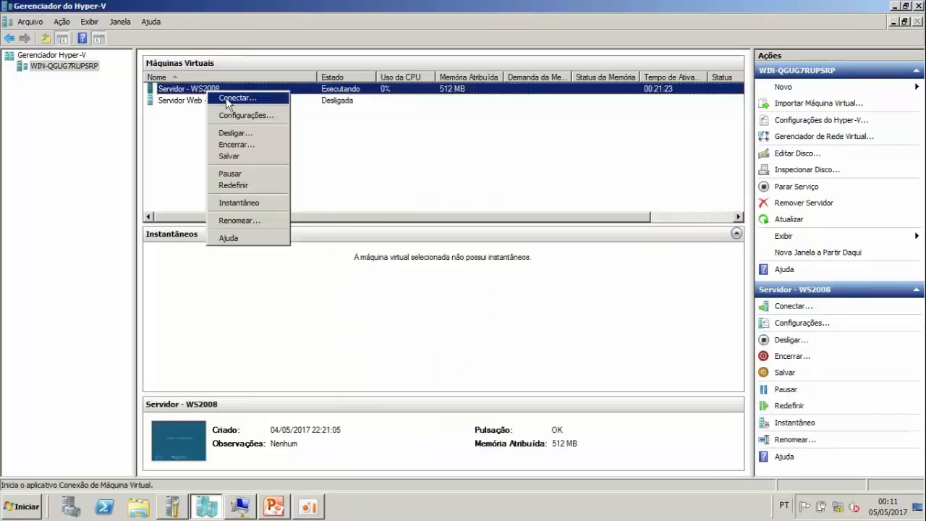
click(189, 101)
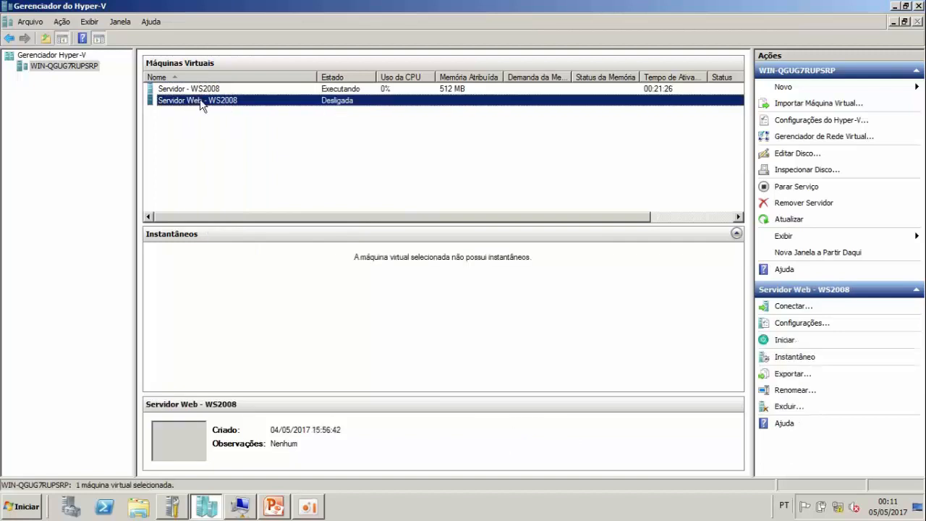
right_click(200, 100)
click(197, 90)
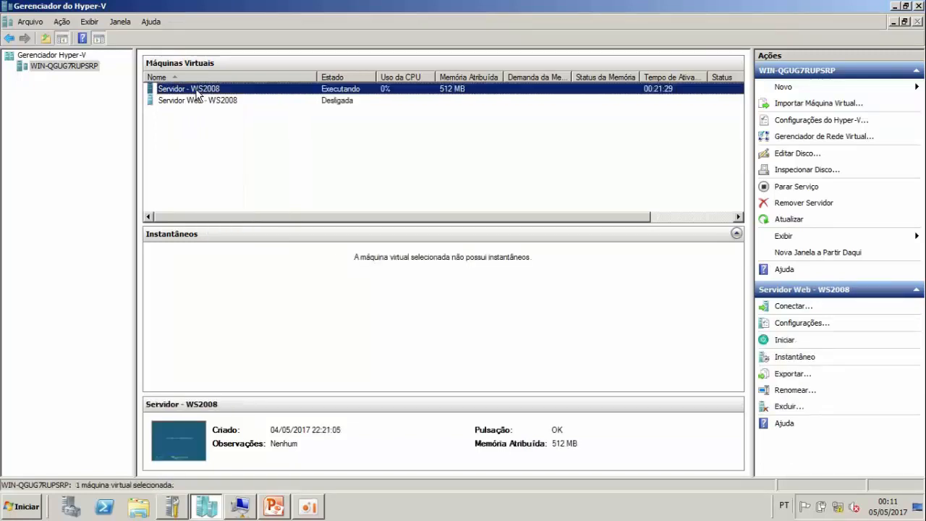
right_click(197, 89)
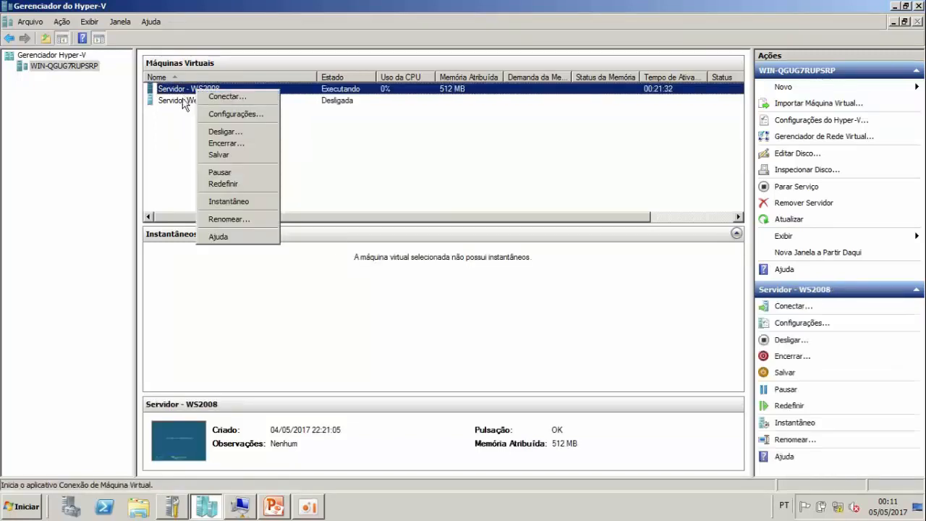
click(183, 105)
right_click(182, 101)
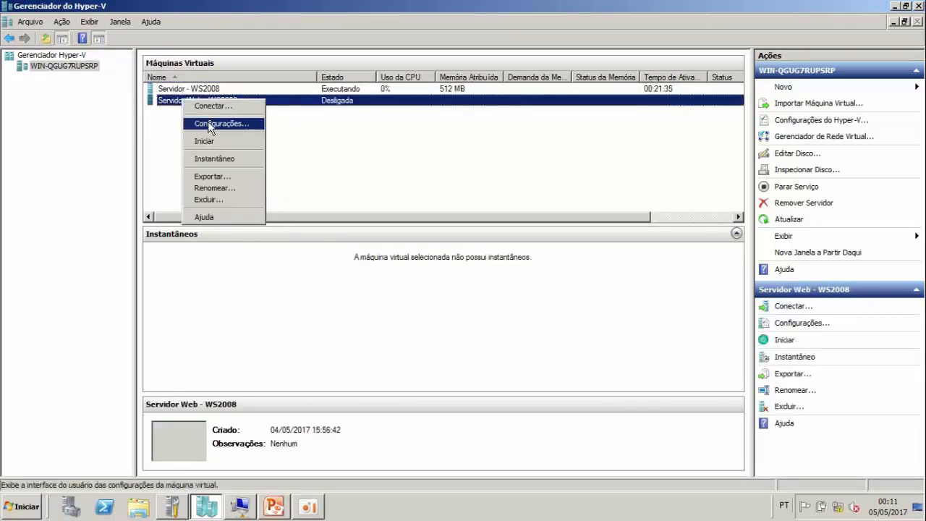
click(361, 154)
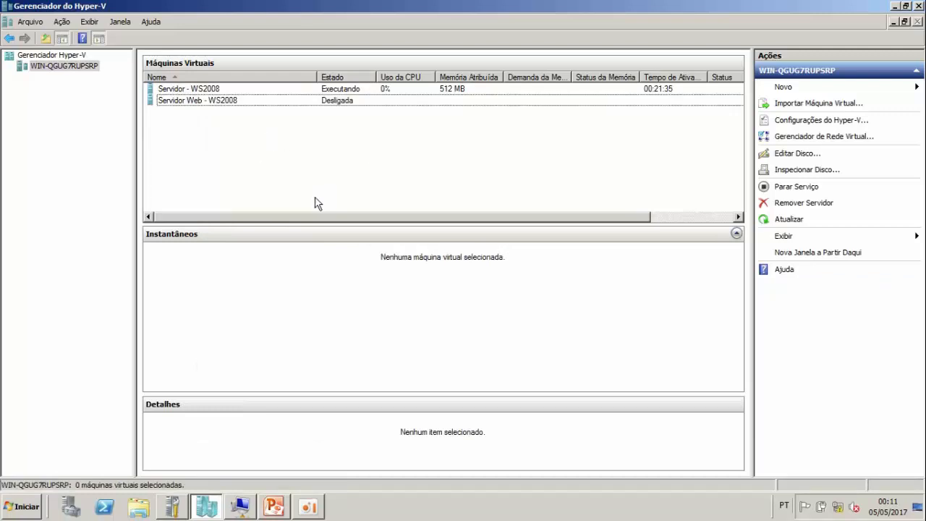
click(36, 506)
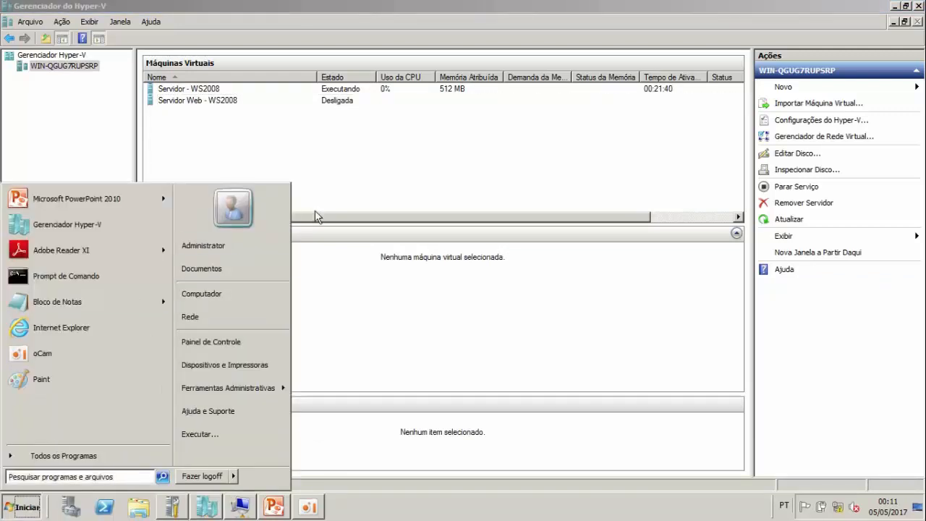
click(352, 152)
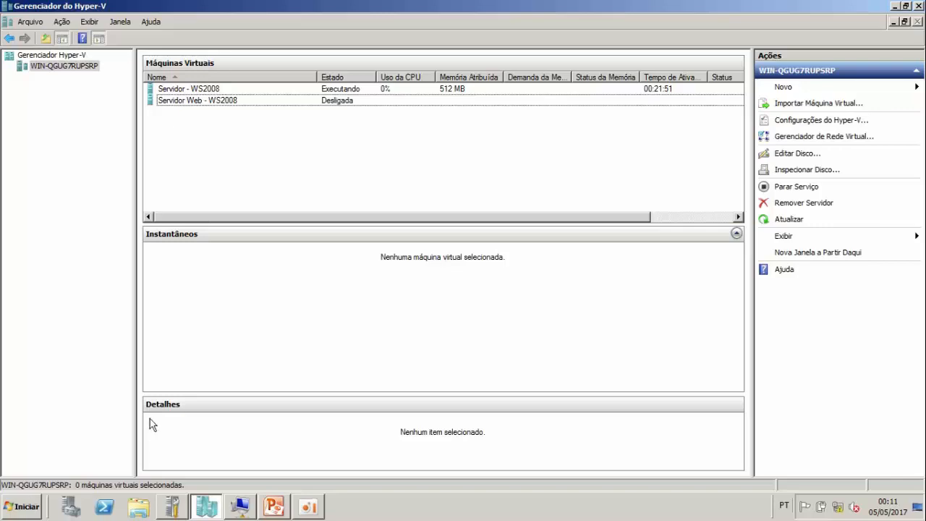
Switch to PowerPoint, advance to the slide on other actions, and show the Servidor - WS2008 console's available actions beside it
click(272, 510)
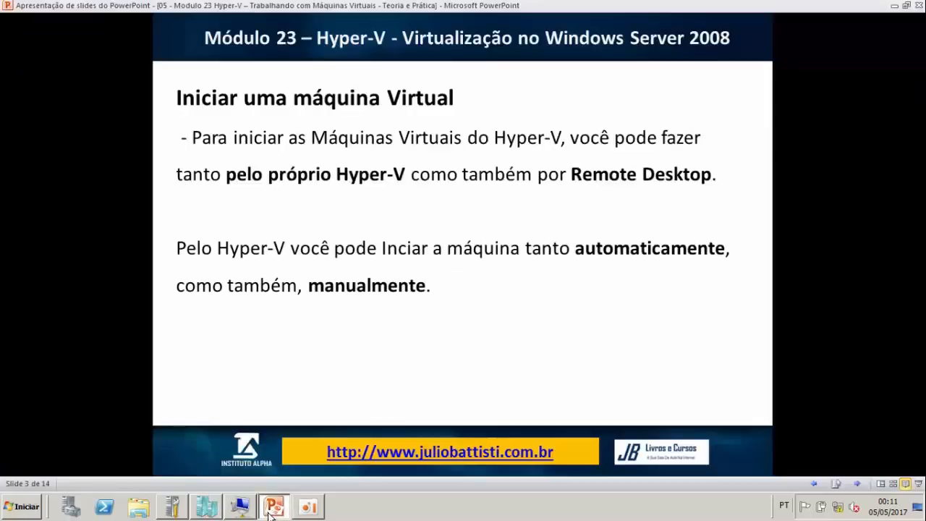
click(316, 366)
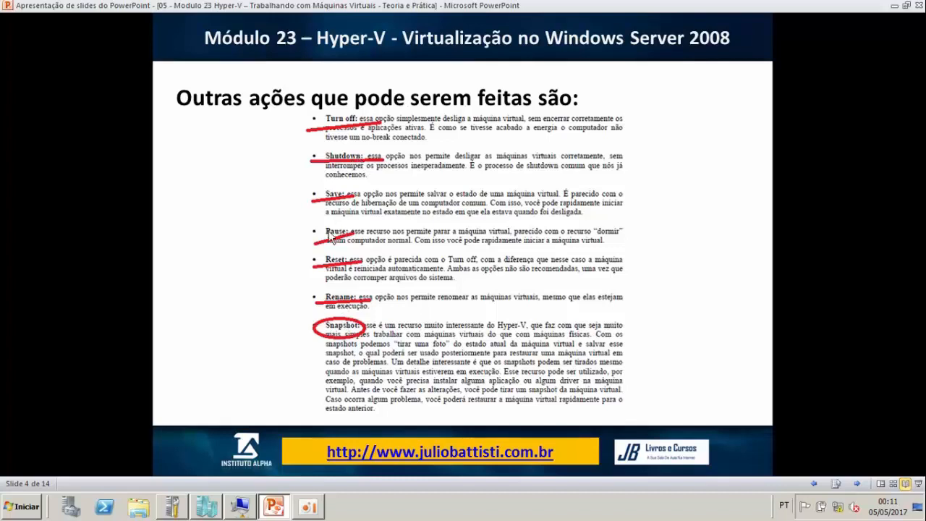
click(241, 506)
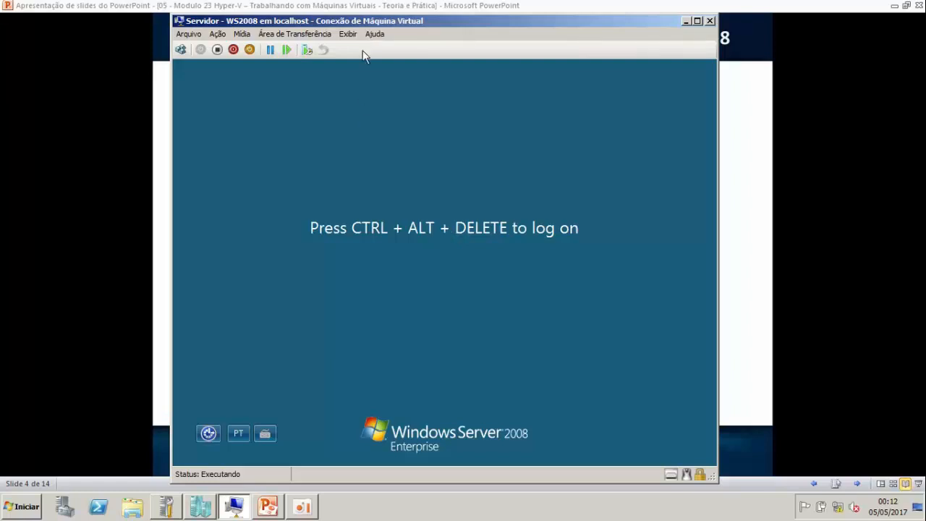
drag(360, 24, 608, 42)
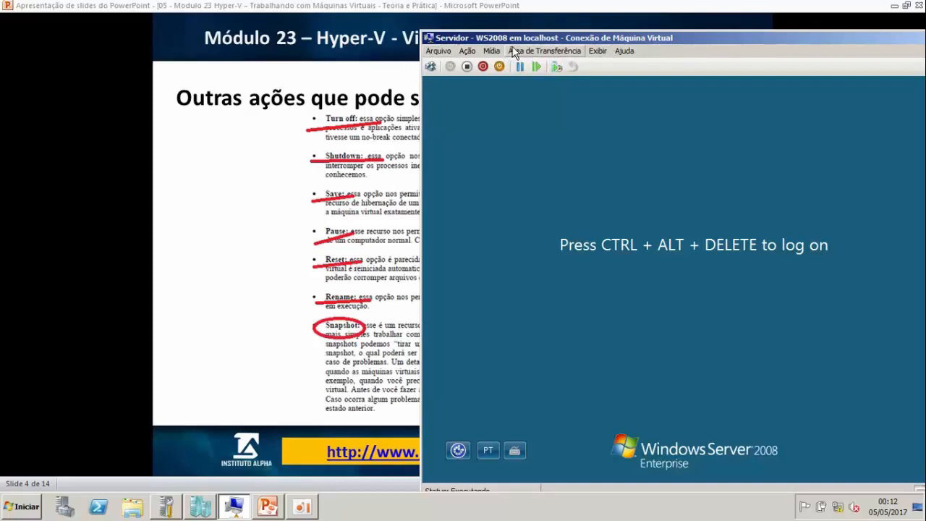
click(461, 52)
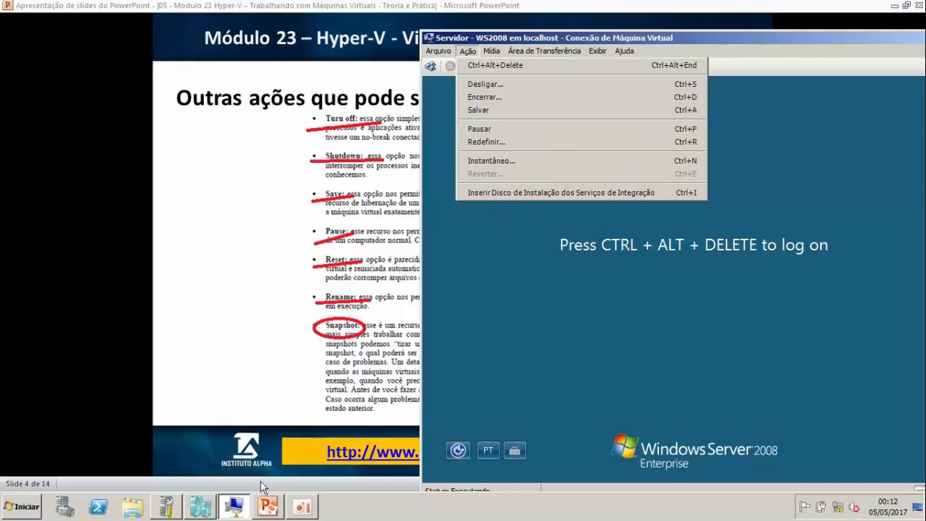
View the actions offered for Servidor Web - WS2008 in Hyper-V Manager and those in the Servidor - WS2008 console
click(212, 494)
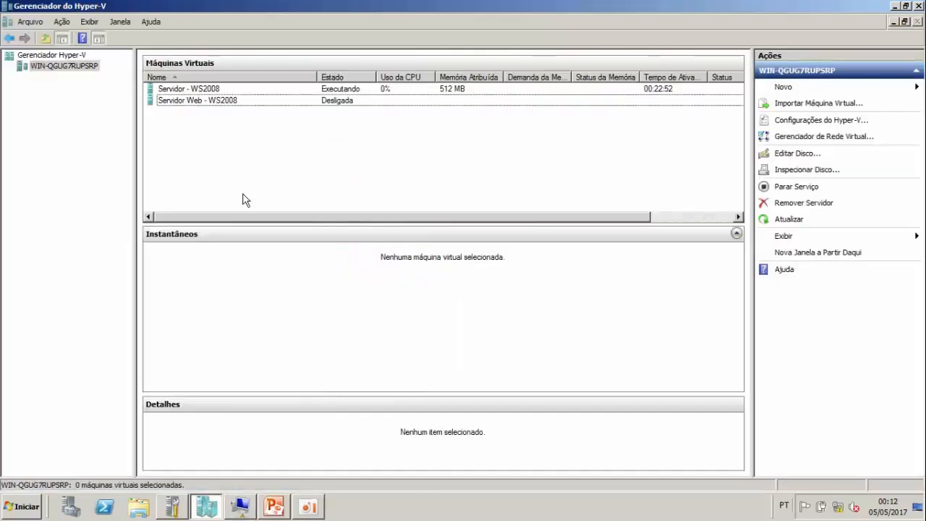
click(209, 100)
right_click(209, 100)
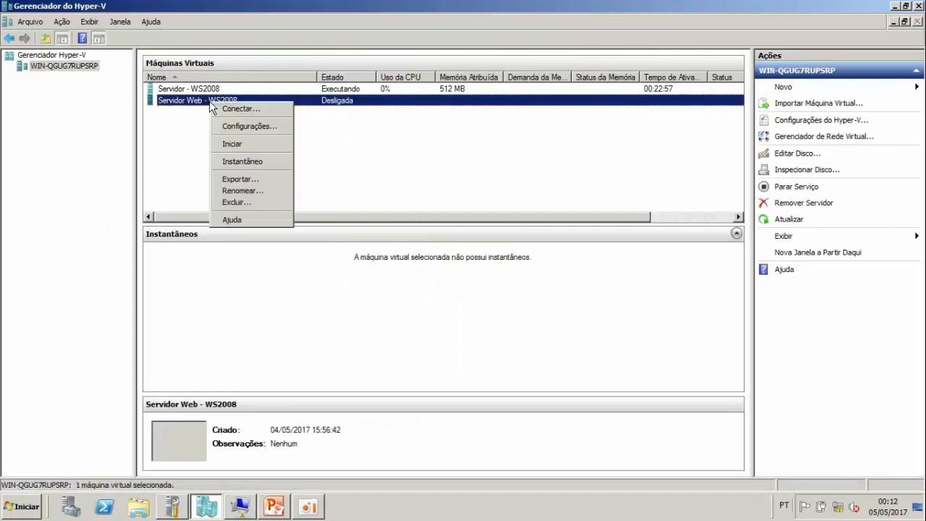
click(250, 509)
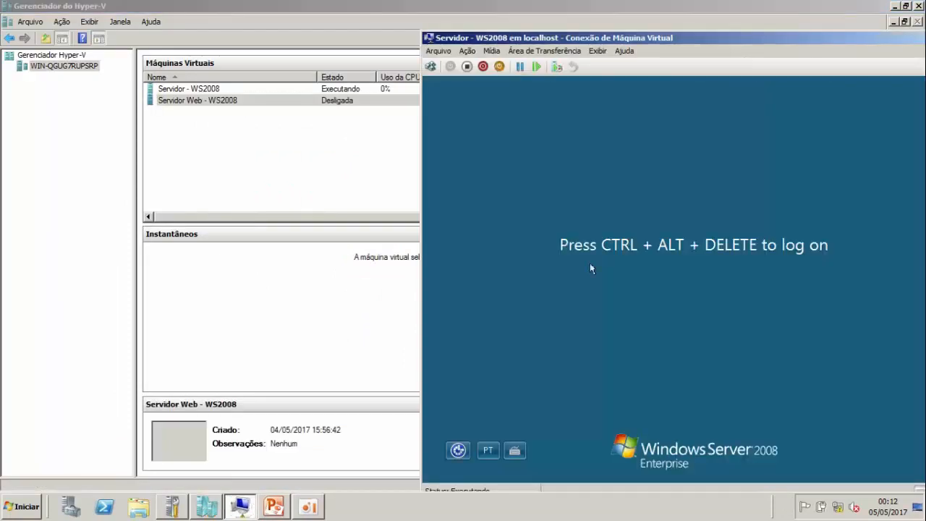
click(468, 51)
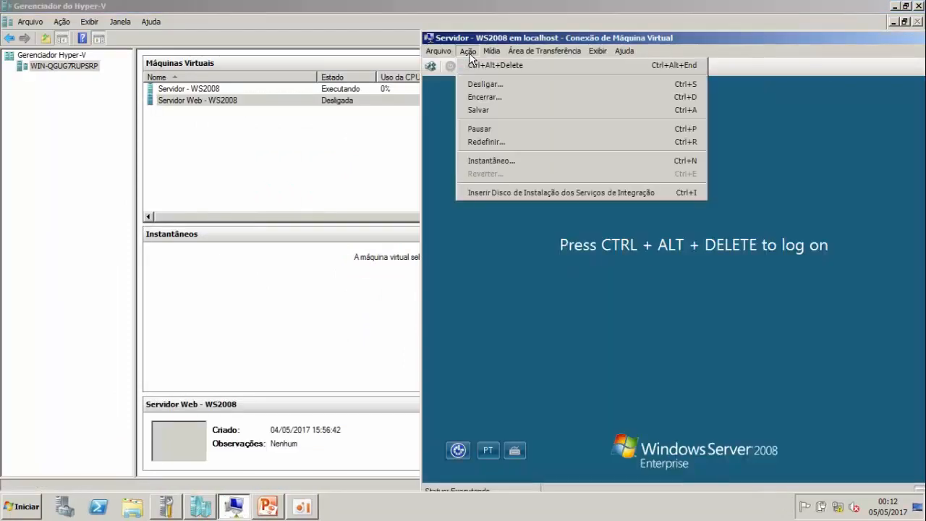
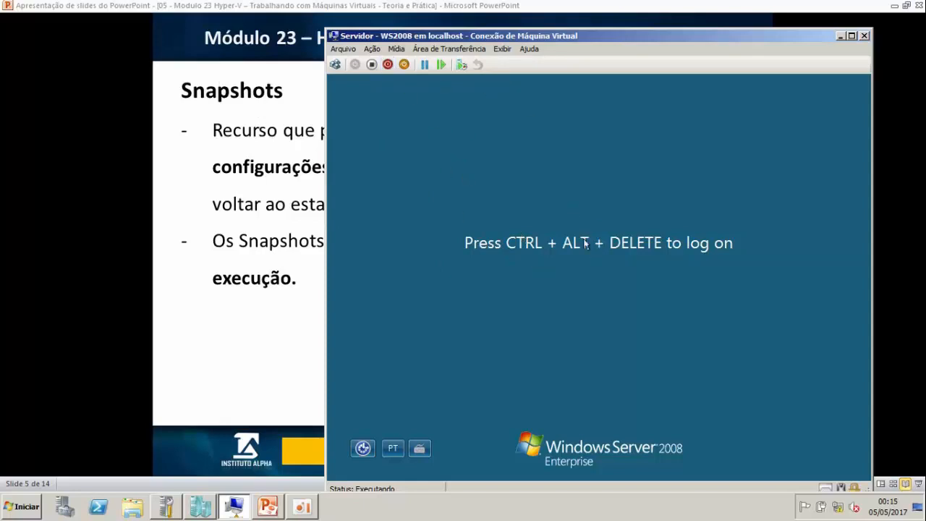
Start a snapshot of Servidor - WS2008 from its console and name it "Snapshot - Antes da instalação do AD"
click(372, 48)
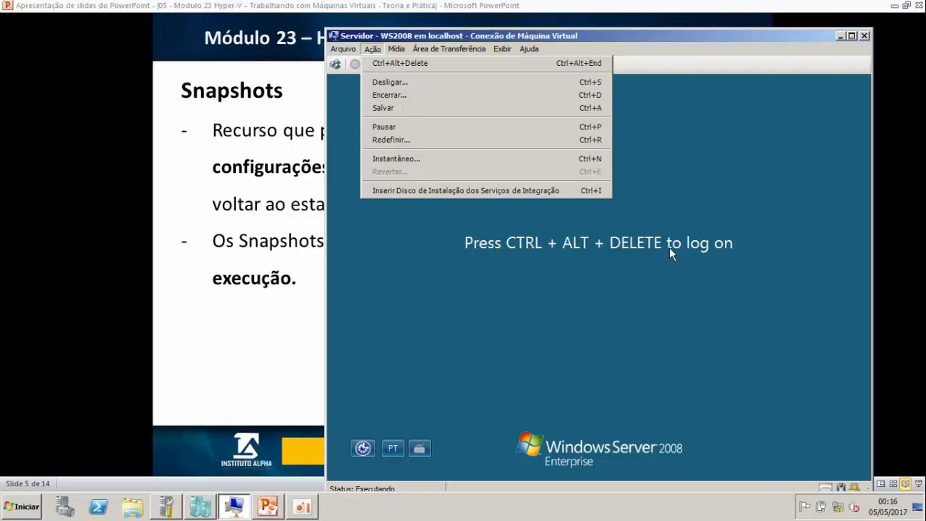
click(427, 160)
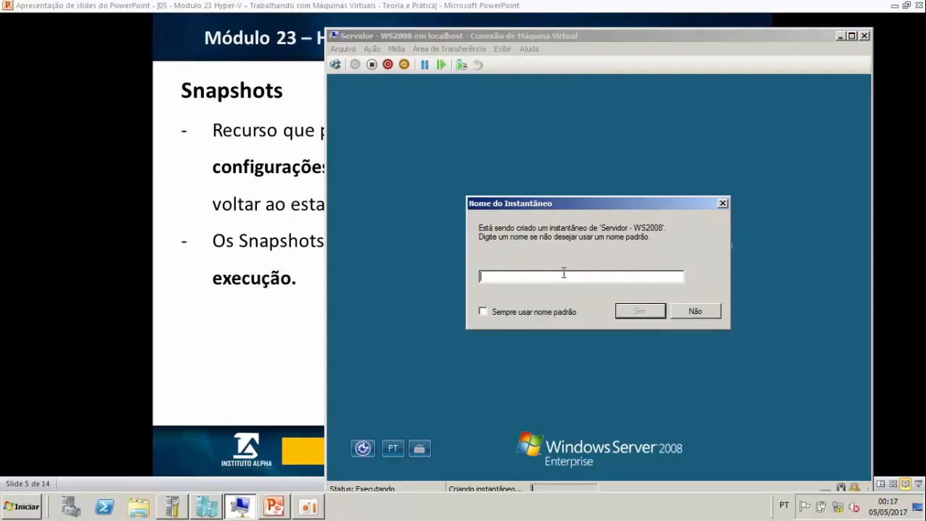
text(Snapash)
key(BackSpace)
key(BackSpace)
key(BackSpace)
text(shot -)
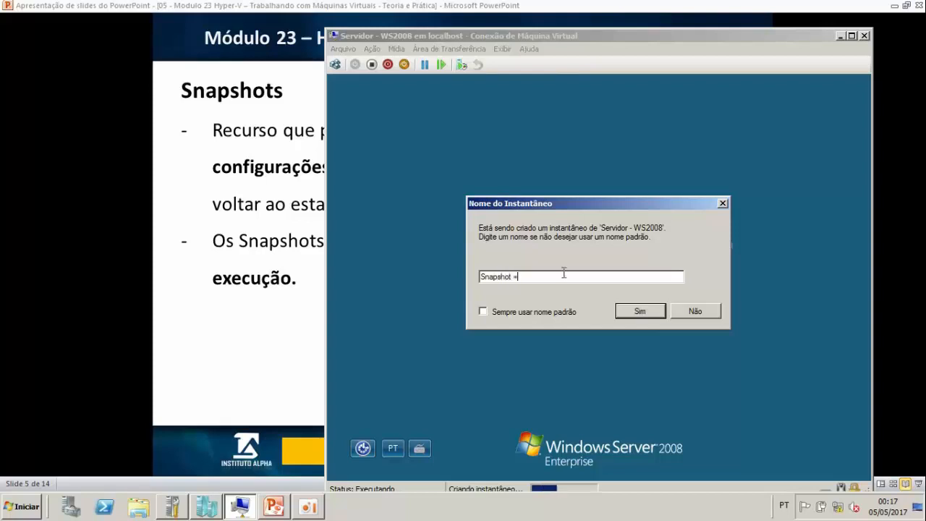
text( Antea )
text(da instalação do AD)
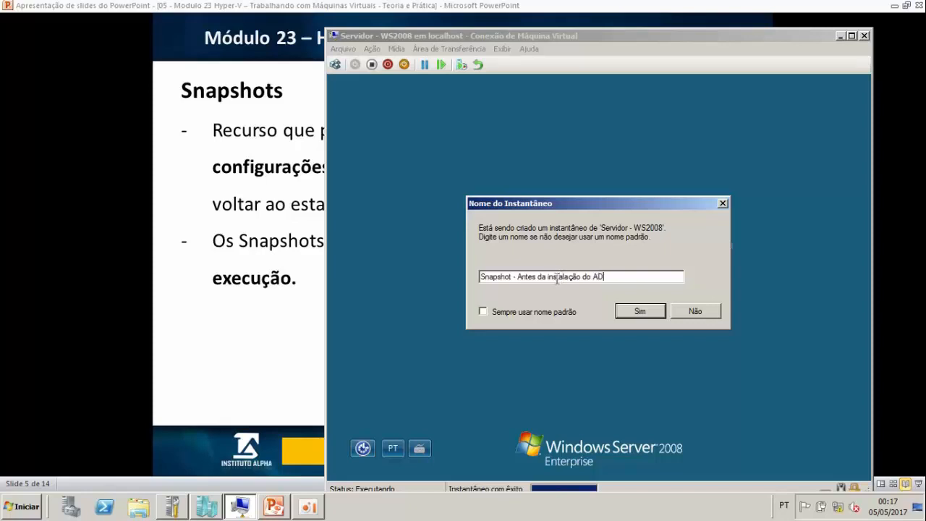
Highlight the entered snapshot name to point it out, and confirm it for the Servidor - WS2008 snapshot
drag(546, 277, 612, 276)
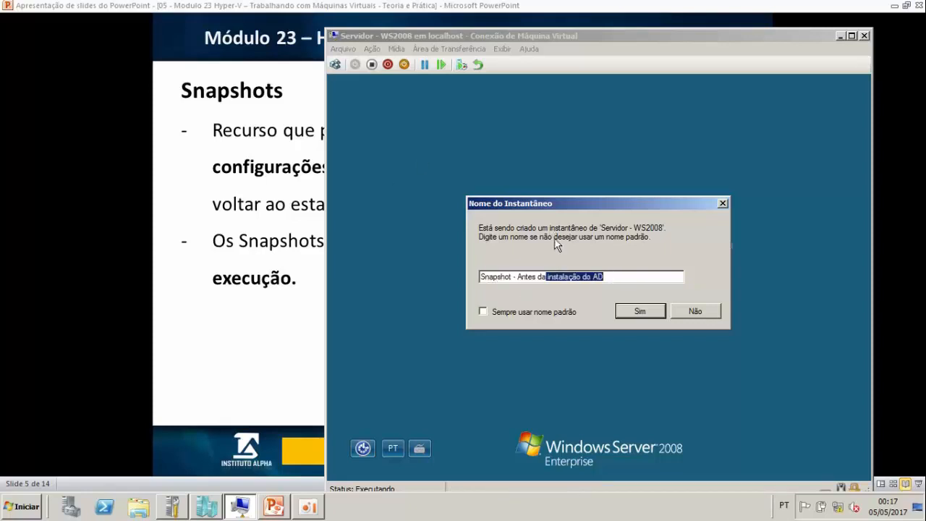
drag(626, 277, 416, 286)
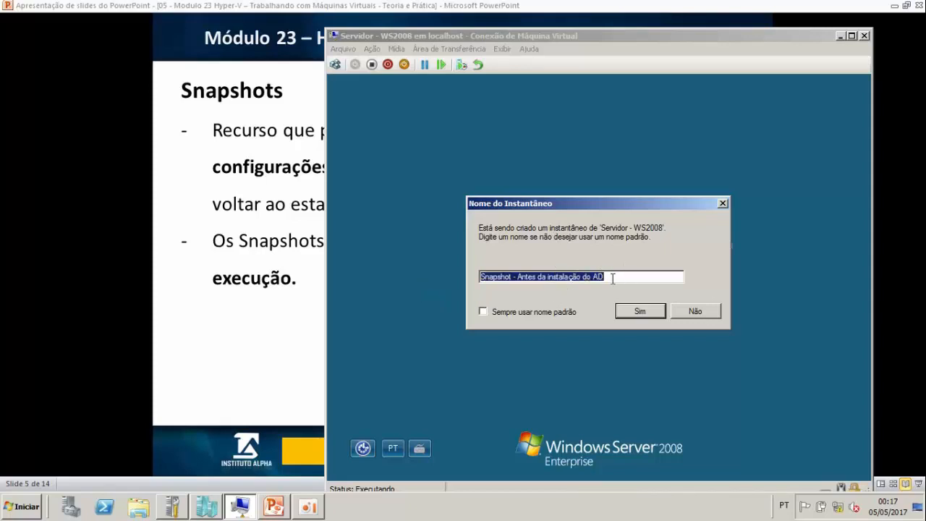
drag(619, 279, 456, 280)
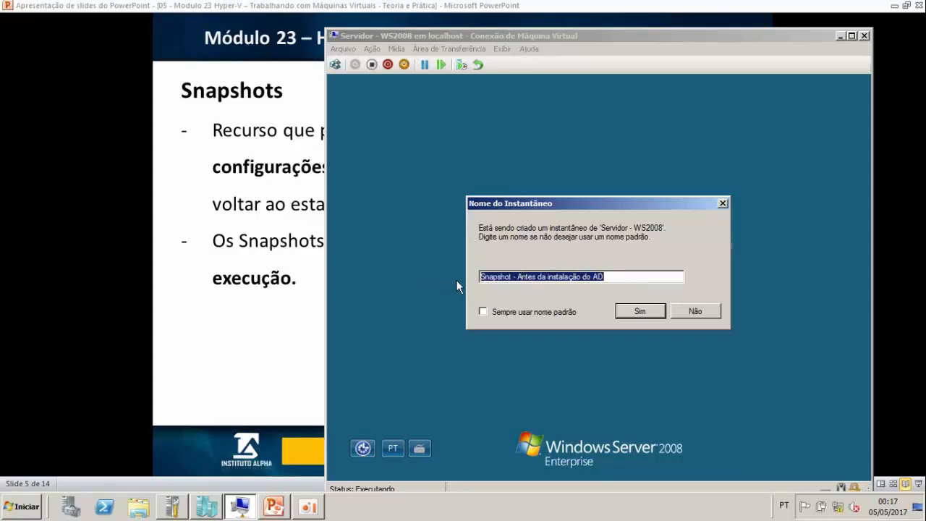
click(578, 279)
mouse_move(518, 280)
mouse_down()
mouse_move(606, 279)
mouse_move(510, 285)
mouse_up()
click(606, 280)
drag(620, 277, 476, 277)
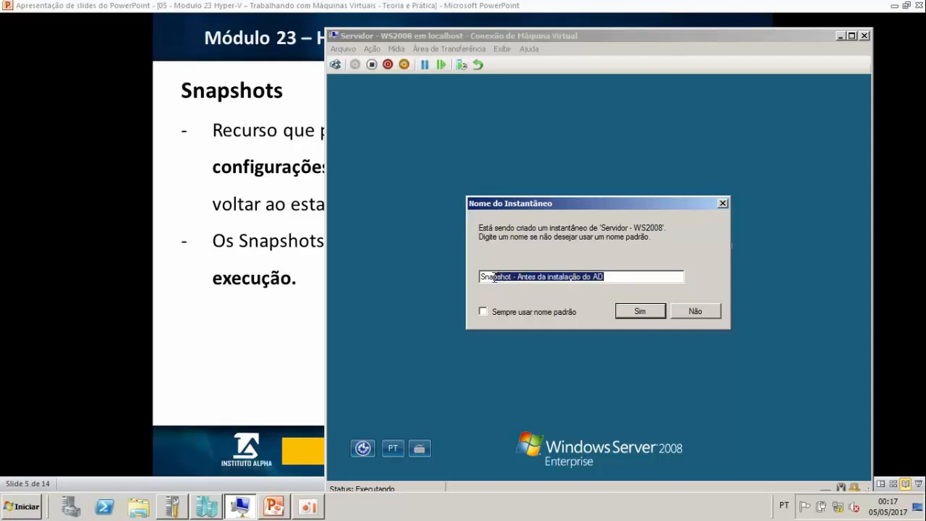
click(629, 313)
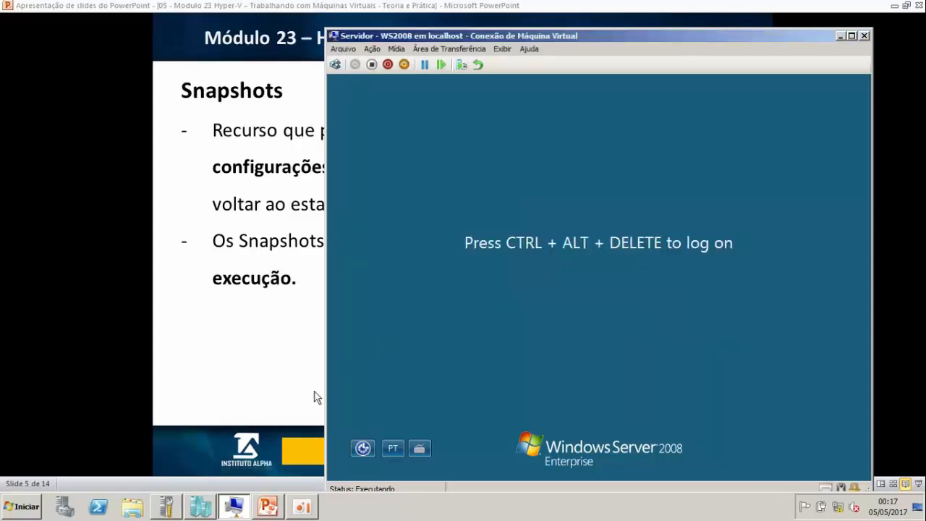
Switch to Hyper-V Manager and examine the AD snapshot of Servidor - WS2008, referring back to the machine's console
click(207, 508)
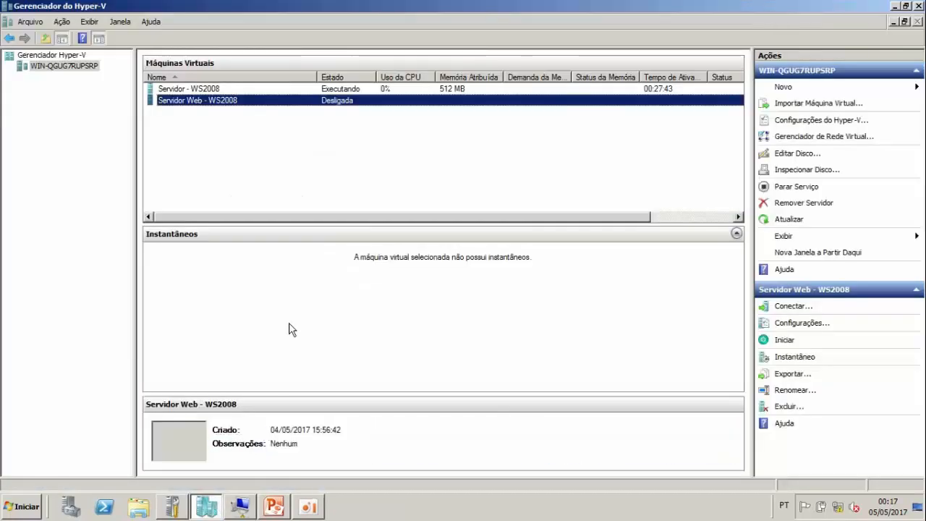
click(221, 90)
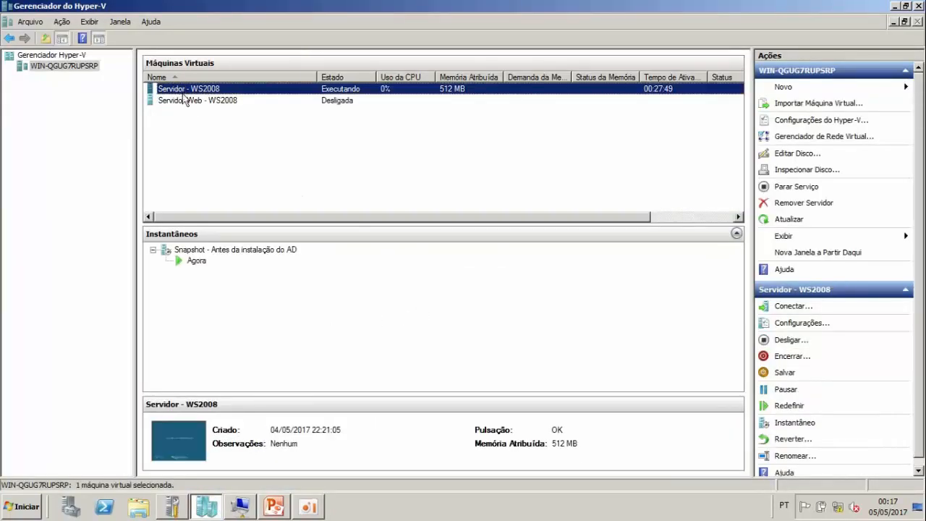
click(243, 509)
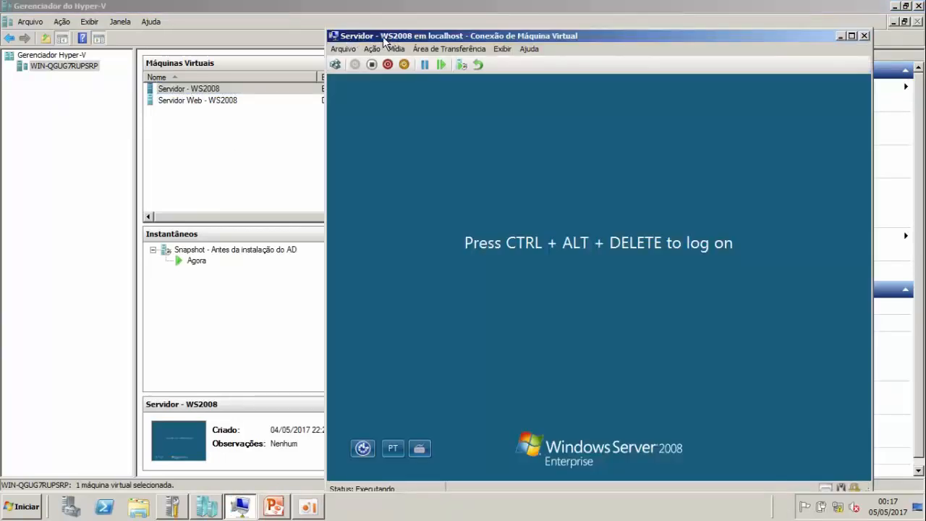
click(220, 90)
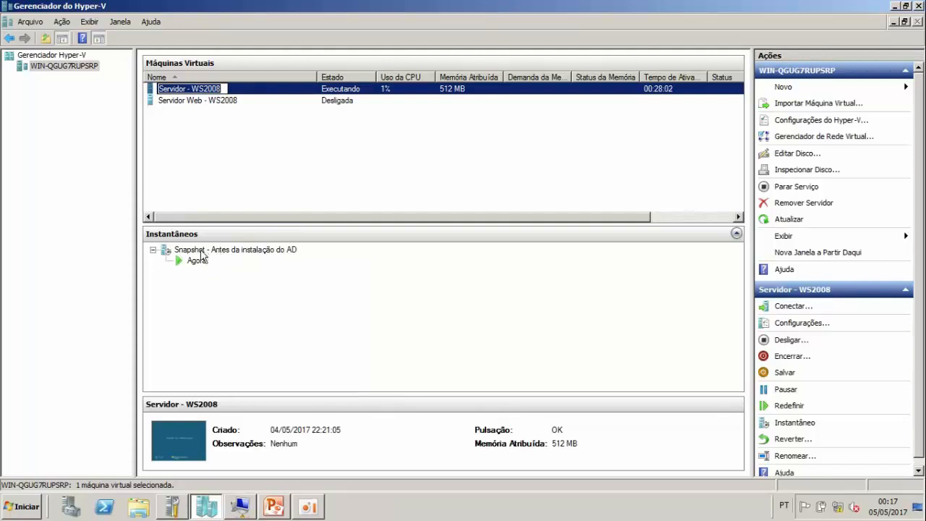
click(204, 251)
click(241, 507)
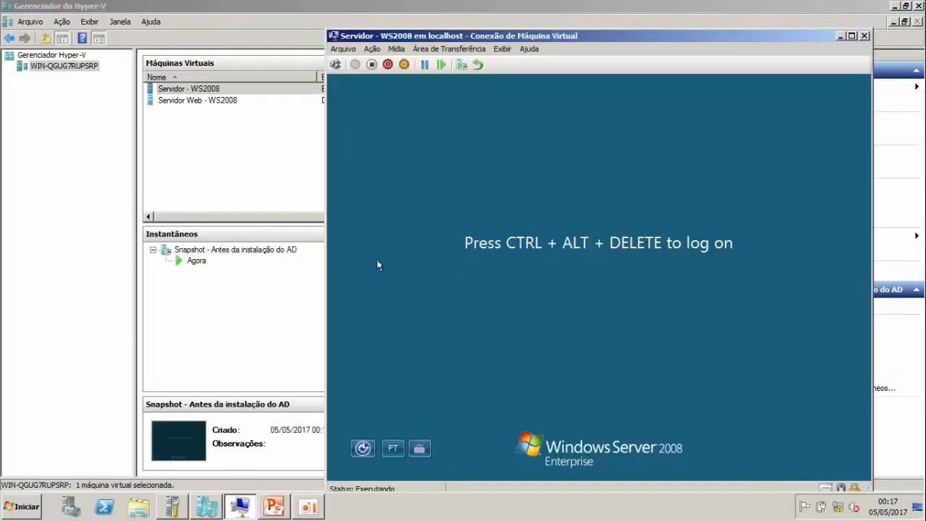
click(247, 252)
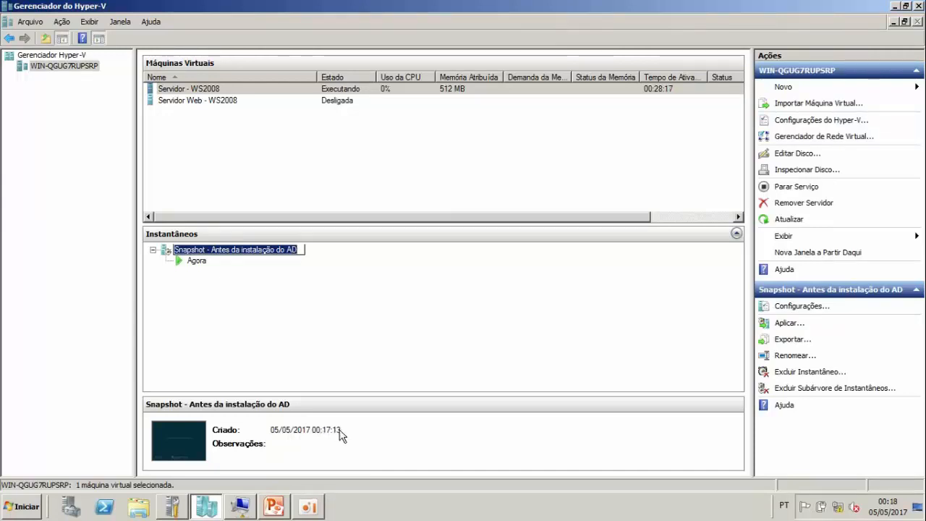
Compare the details of the AD snapshot with those of the current state of Servidor - WS2008
click(194, 262)
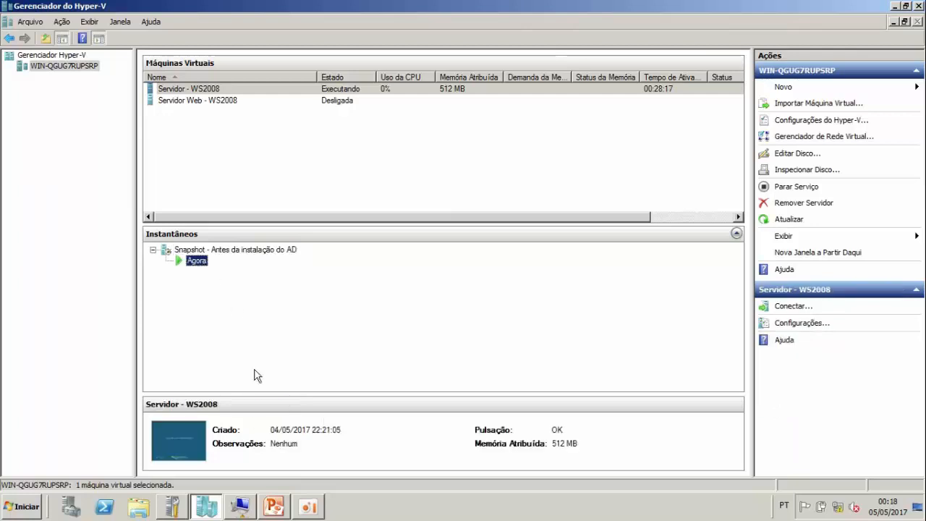
click(243, 251)
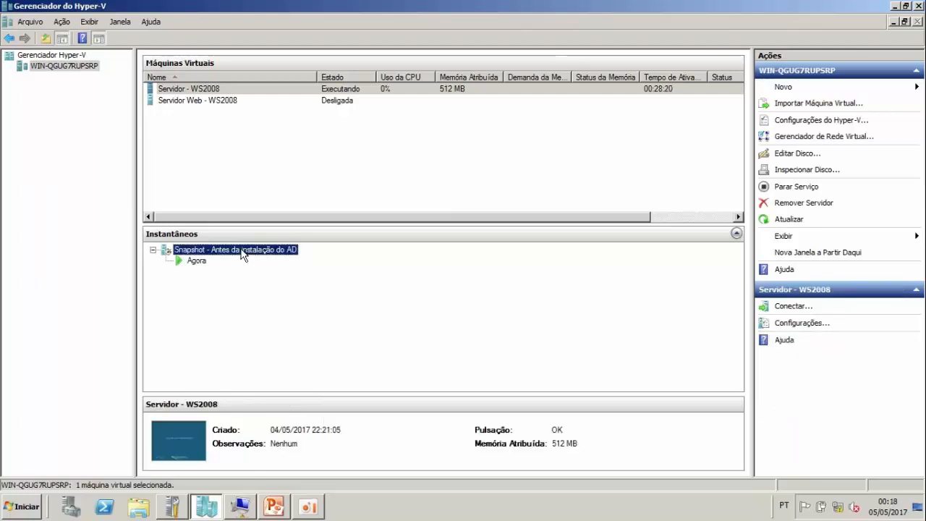
click(202, 262)
Switch to the Servidor - WS2008 console, send Ctrl+Alt+Delete to the guest, and log on as Administrator with the account password
click(240, 507)
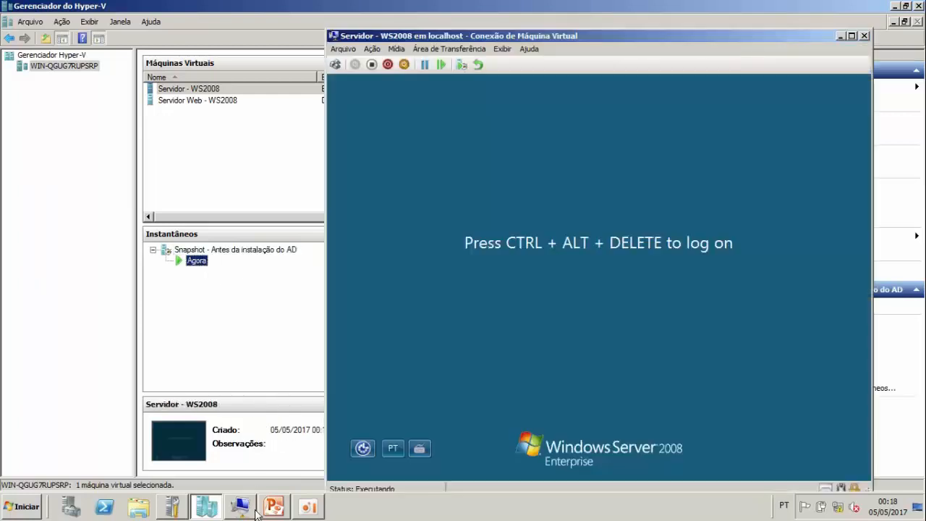
click(372, 48)
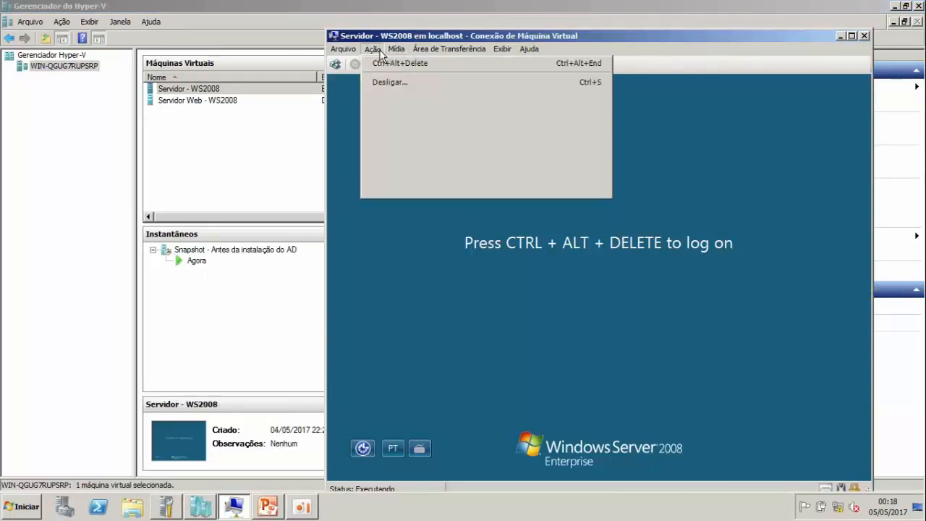
click(440, 65)
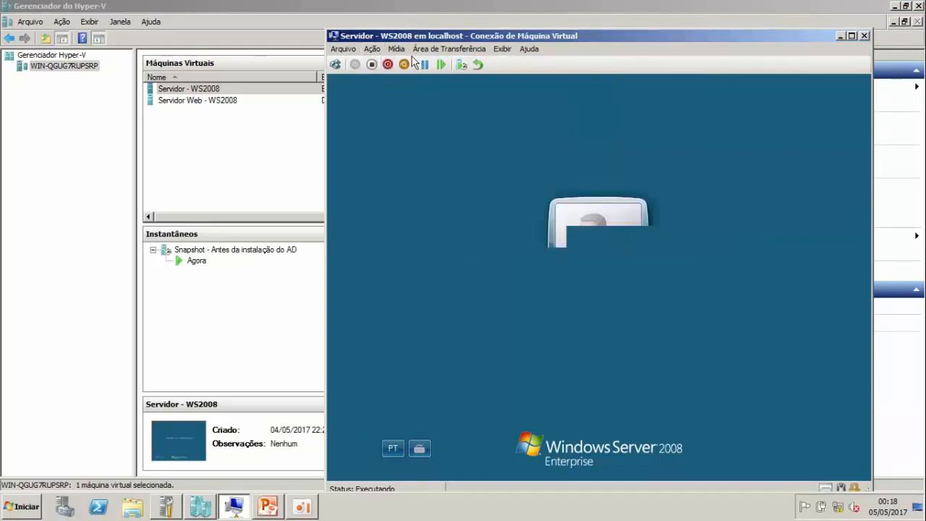
text(*****)
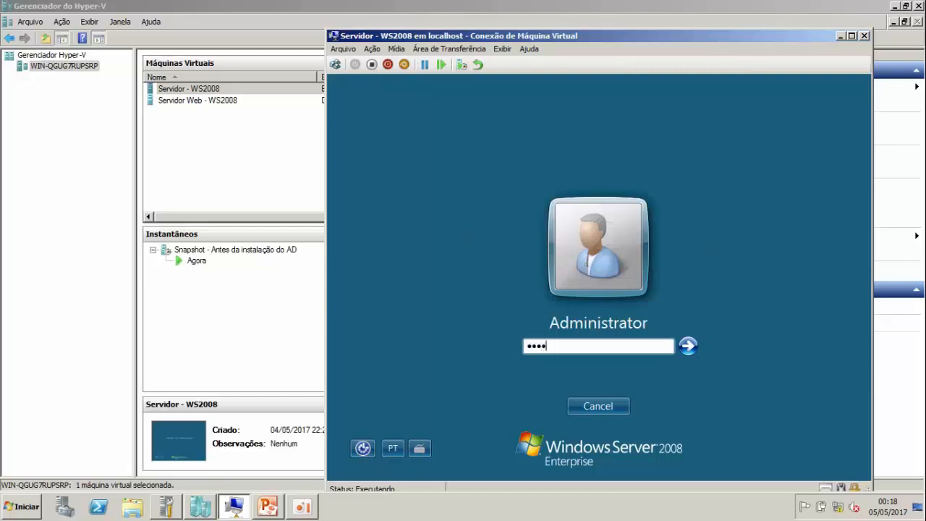
text(**)
key(Return)
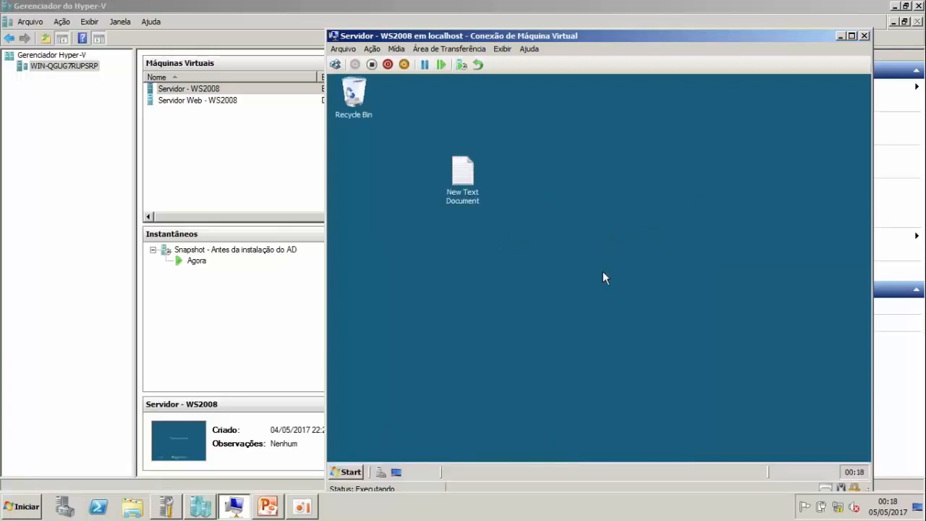
click(352, 473)
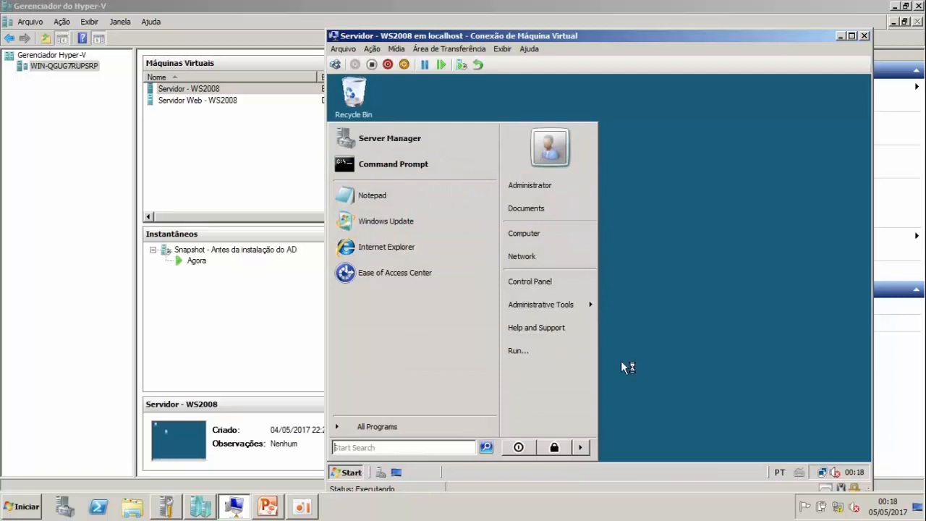
click(630, 341)
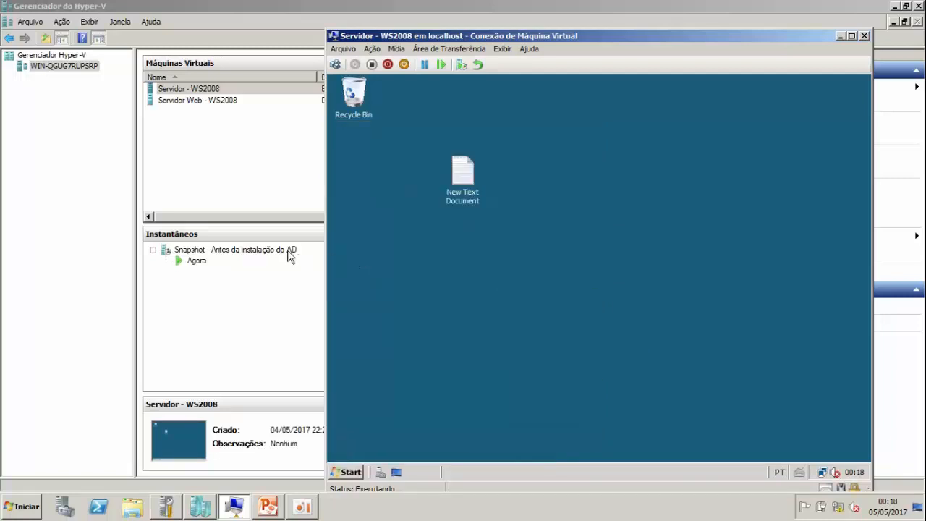
click(373, 50)
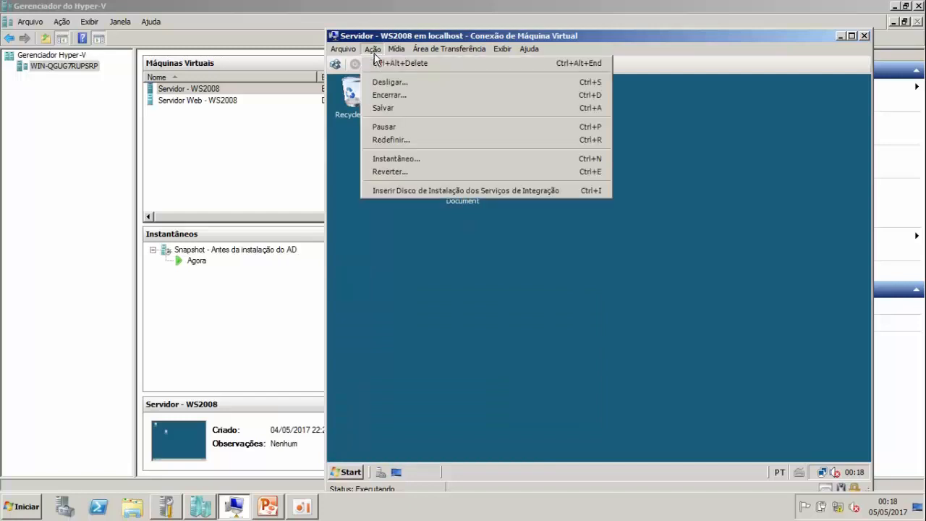
click(408, 91)
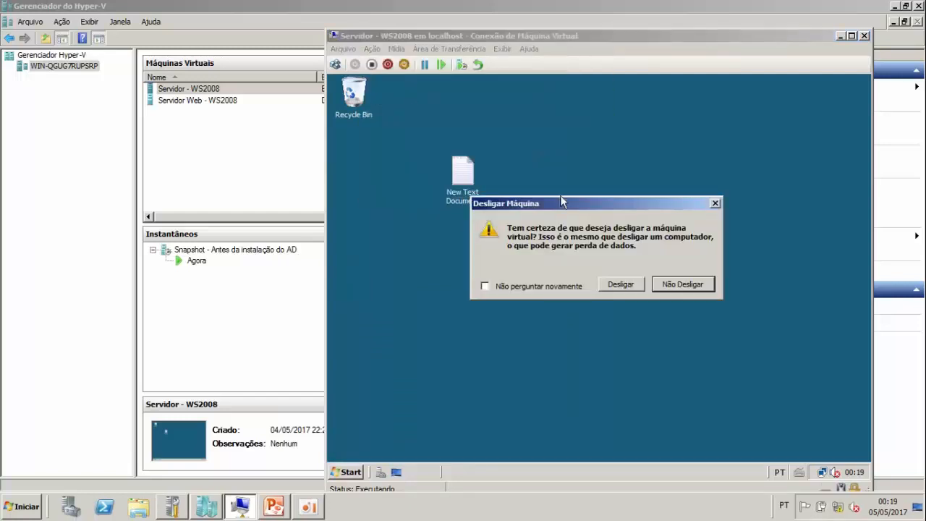
click(677, 284)
Shut down the guest Windows Server 2008 from within its own desktop, with the shutdown comment "dasdas"
click(353, 471)
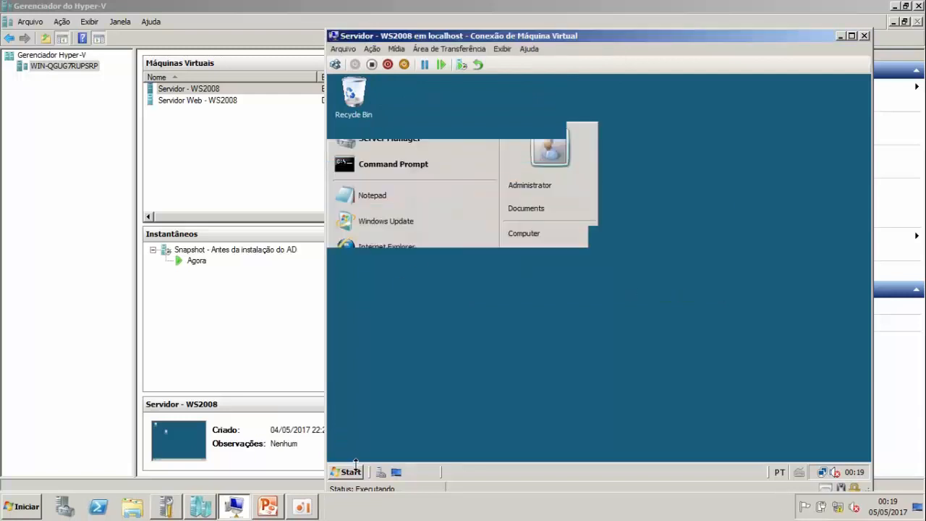
mouse_move(580, 448)
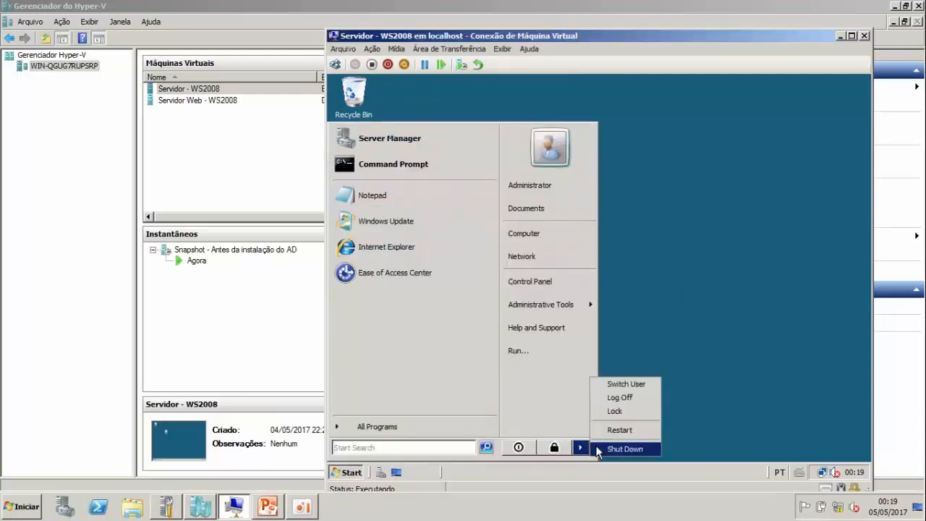
click(620, 449)
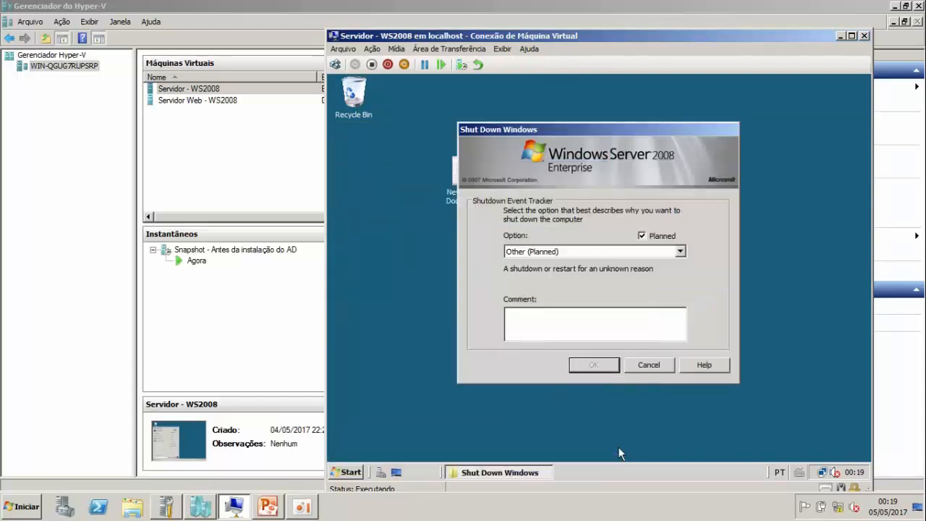
click(606, 325)
text(dasdas)
click(605, 370)
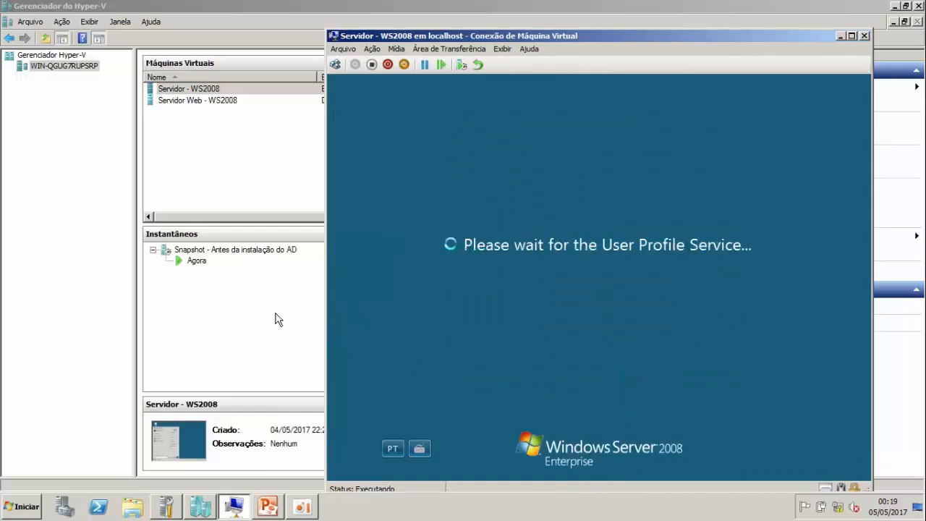
Check the guest's shutdown progress and review the actions offered for the AD snapshot and the current-state entry in Hyper-V Manager
click(246, 259)
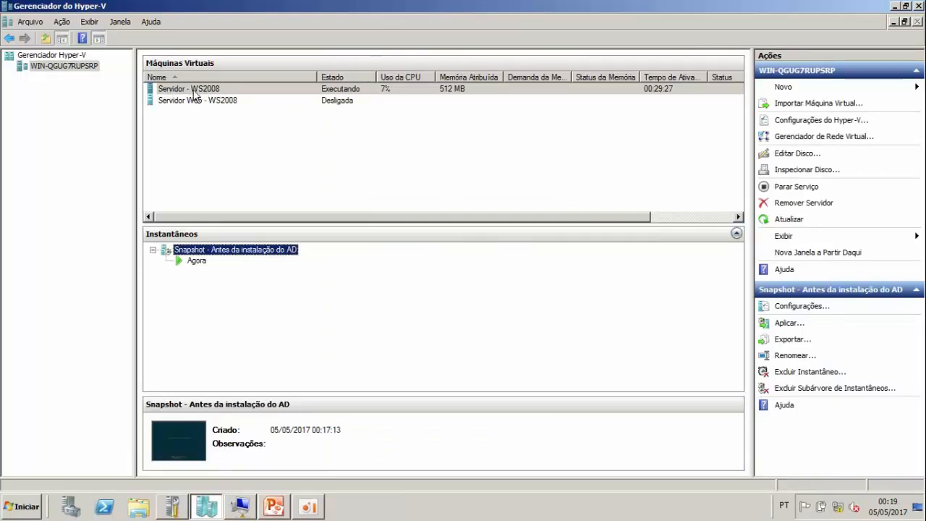
click(239, 508)
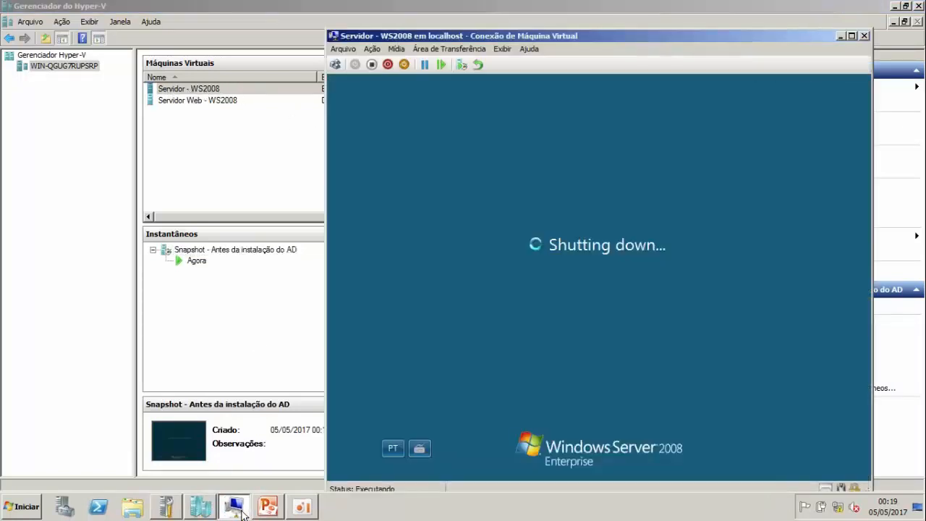
click(227, 253)
right_click(228, 253)
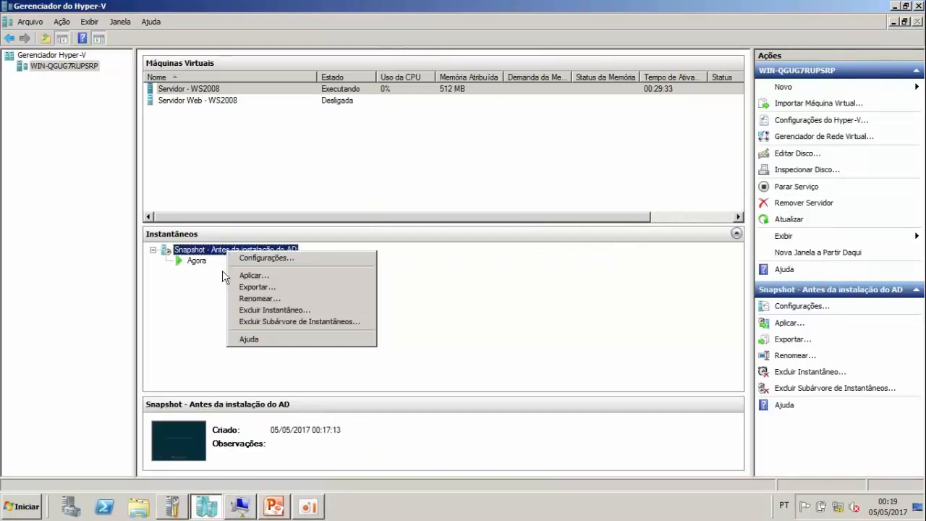
click(204, 261)
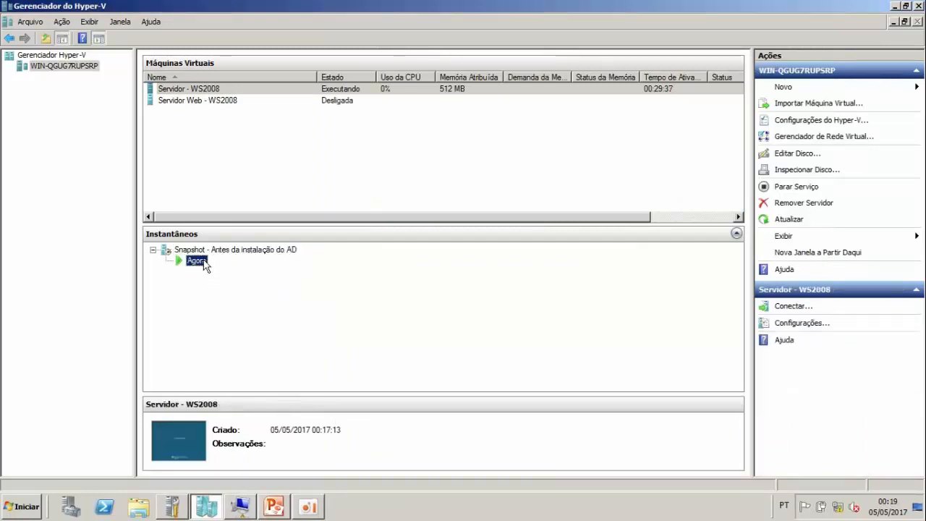
right_click(204, 262)
click(199, 254)
click(200, 254)
right_click(200, 253)
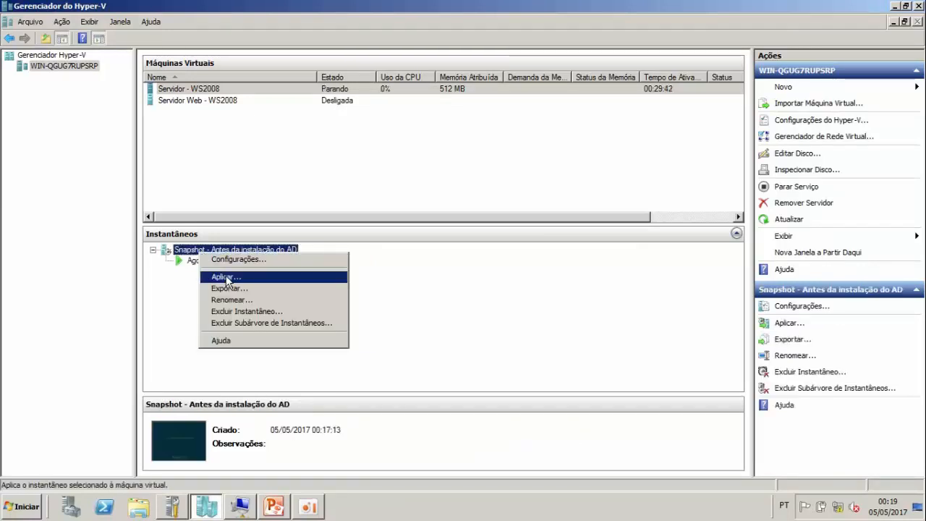
click(194, 283)
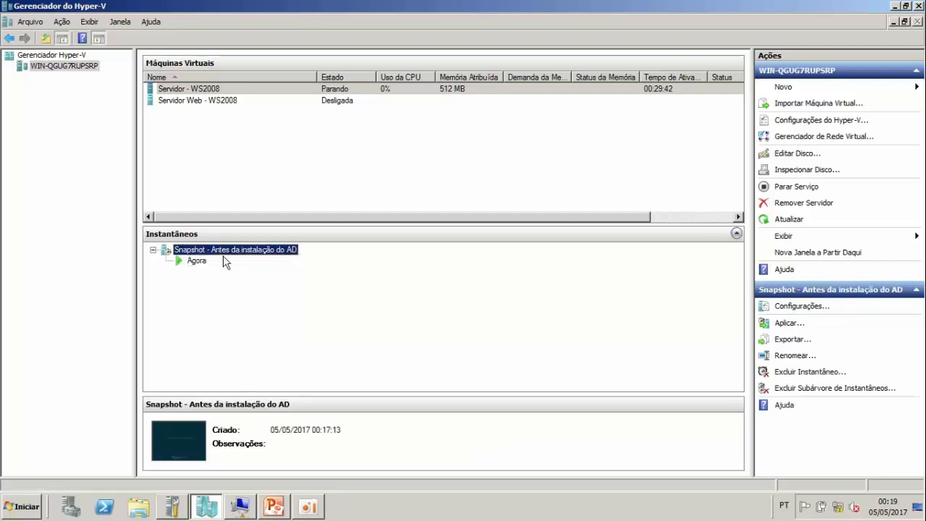
Compare the current-state entry with the AD snapshot, view the snapshot's Apply action, and check the power state in the Servidor - WS2008 console
click(206, 262)
click(207, 254)
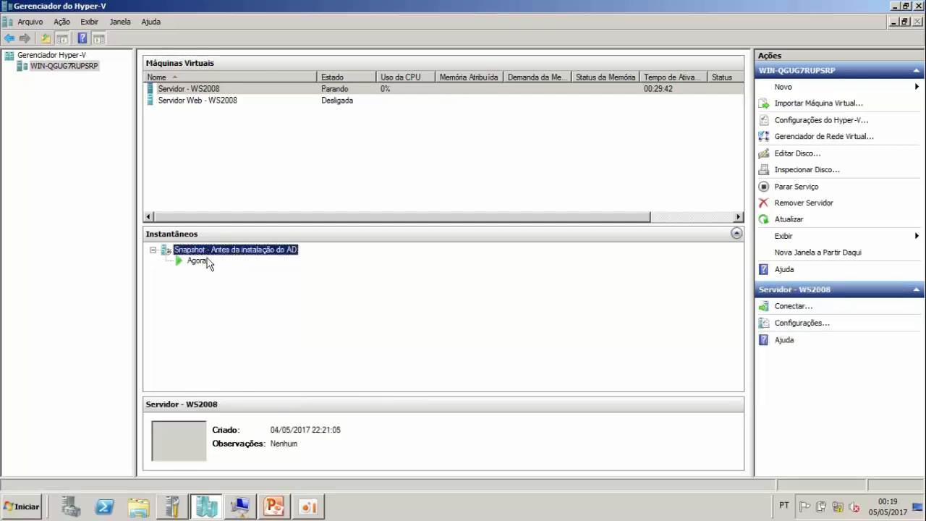
click(203, 262)
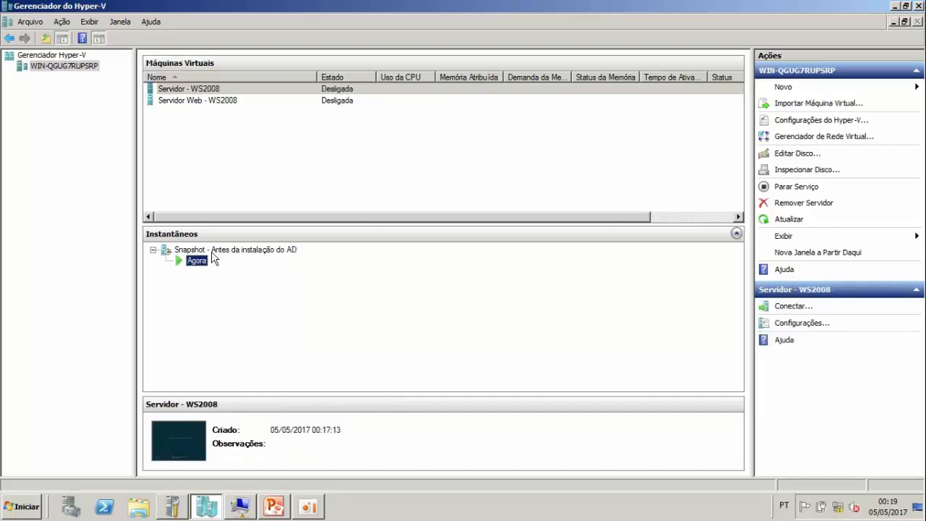
click(212, 251)
right_click(212, 251)
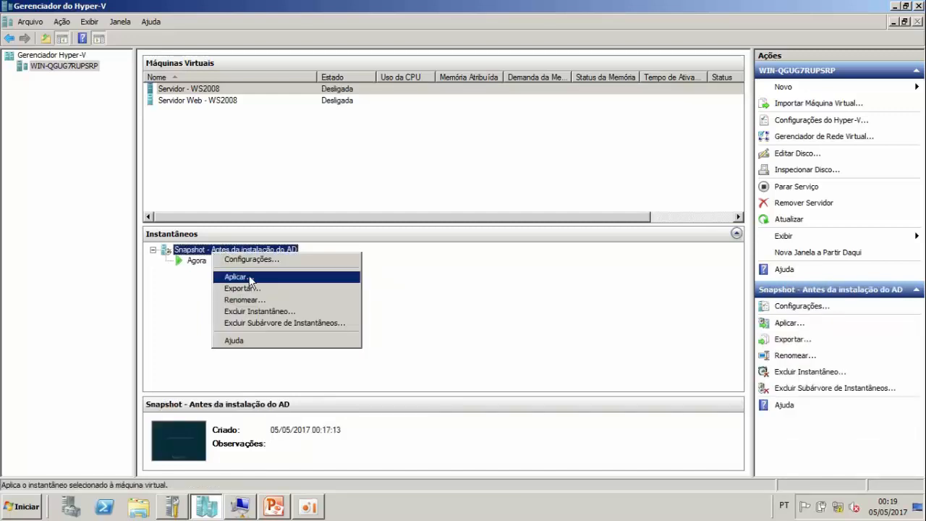
click(241, 514)
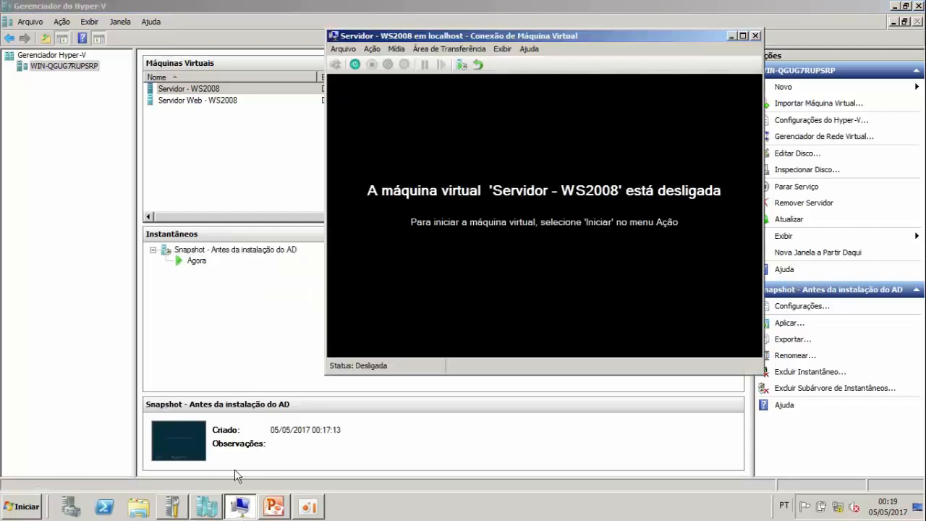
Apply "Snapshot - Antes da instalação do AD" to Servidor - WS2008 without creating another snapshot, and check the machine's console
right_click(235, 250)
click(251, 276)
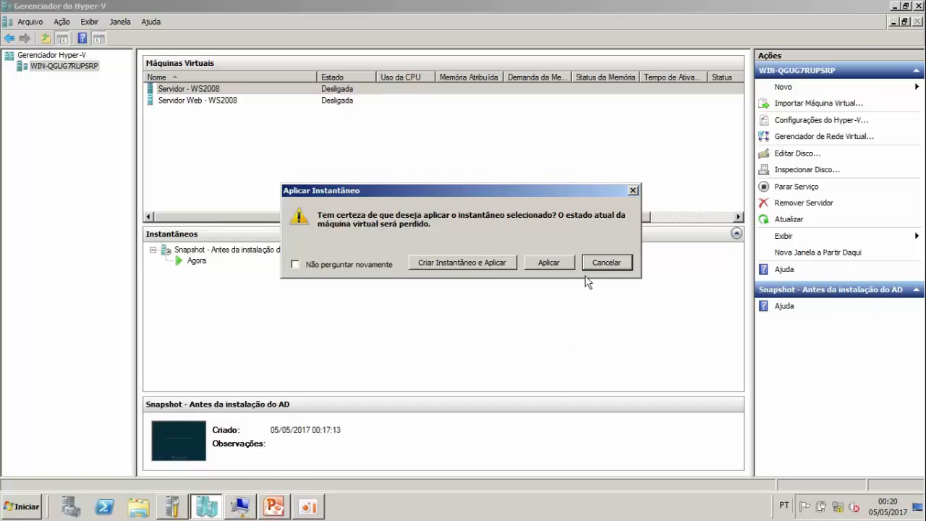
click(562, 262)
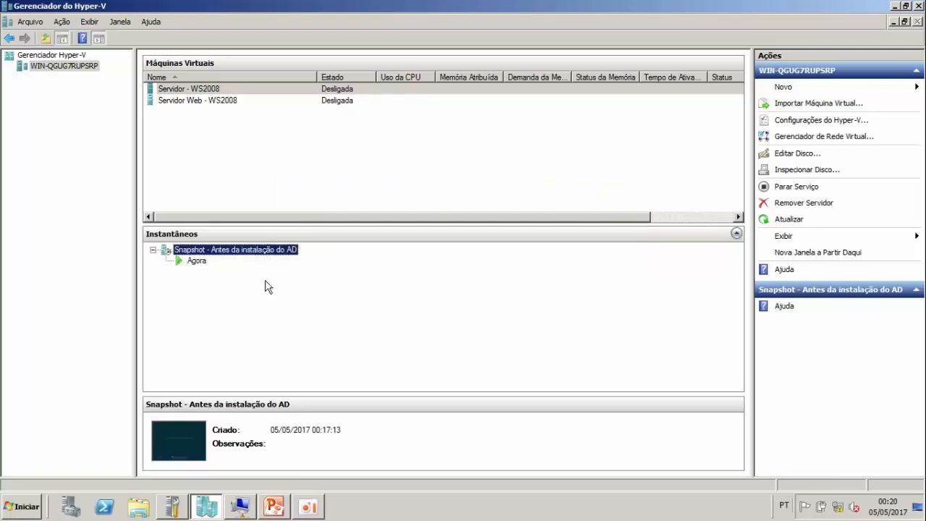
click(243, 507)
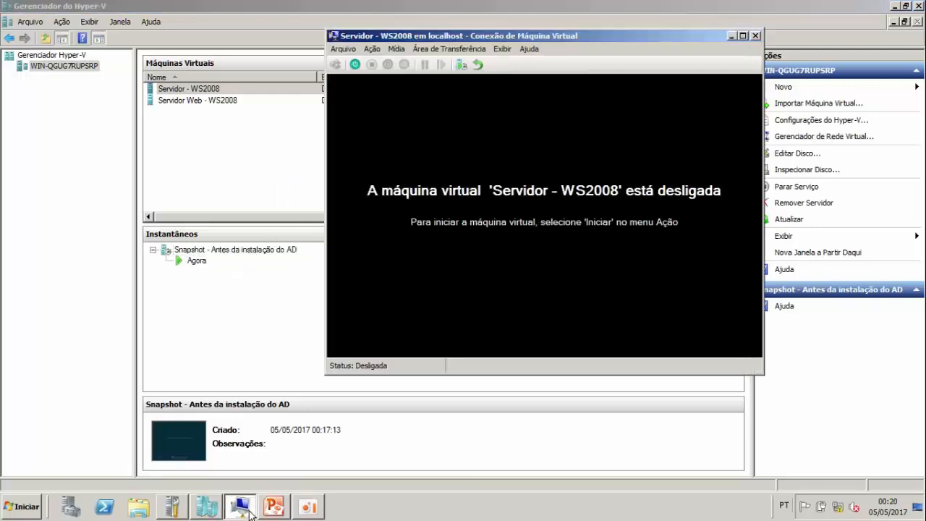
Open the Servidor - WS2008 console from the current-state entry under the snapshot and start the virtual machine
click(268, 253)
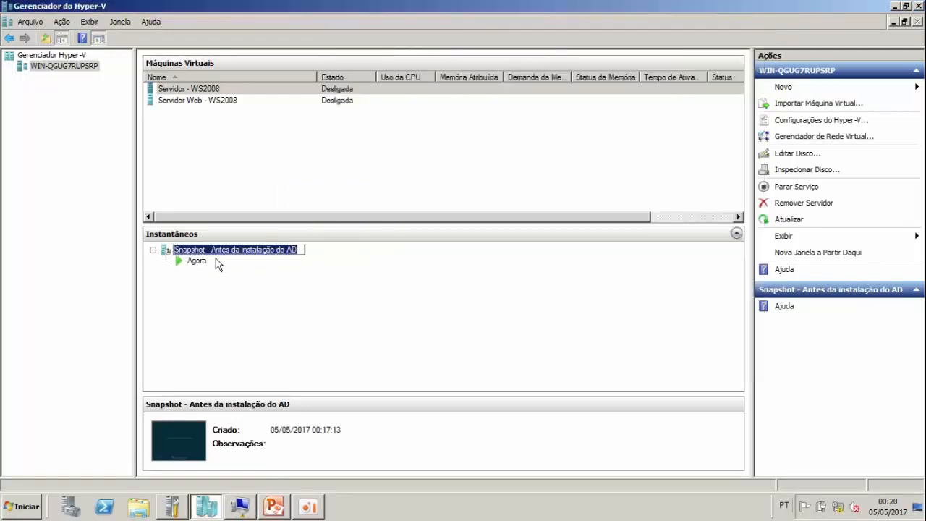
click(209, 260)
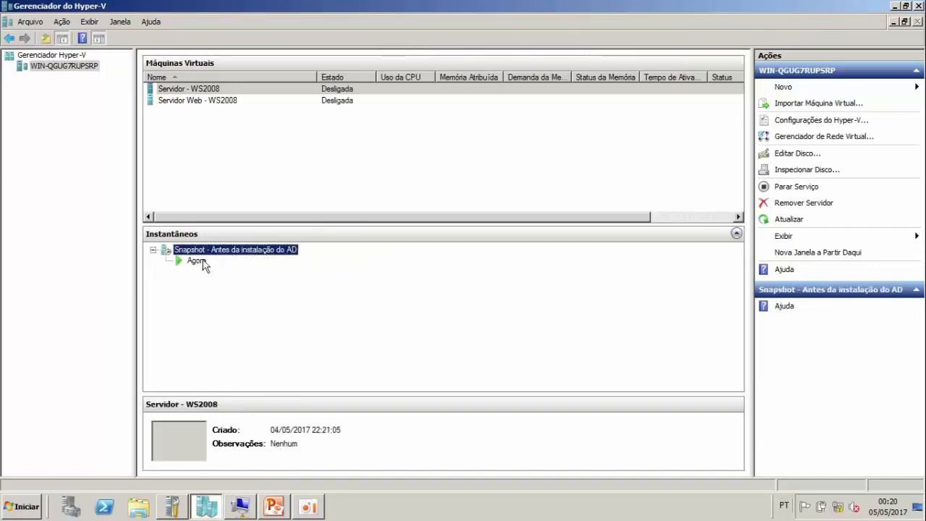
double_click(203, 262)
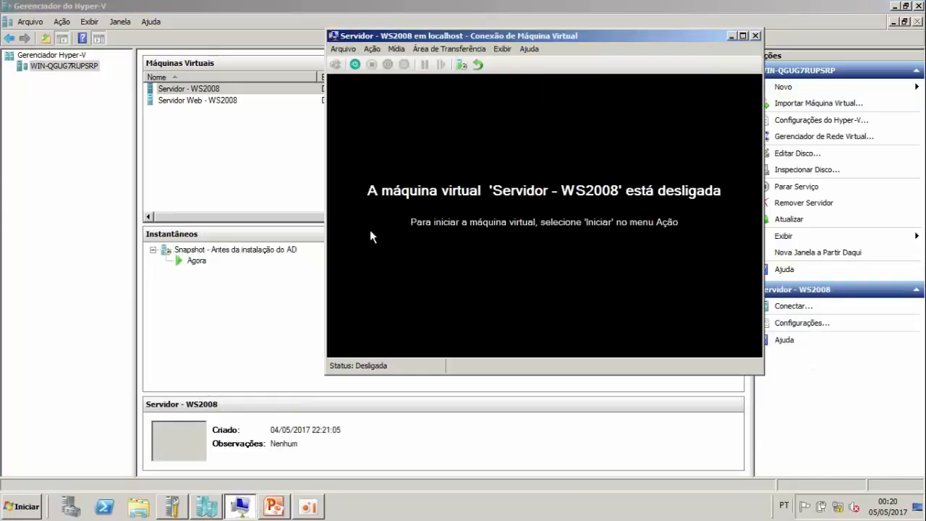
click(372, 49)
click(396, 77)
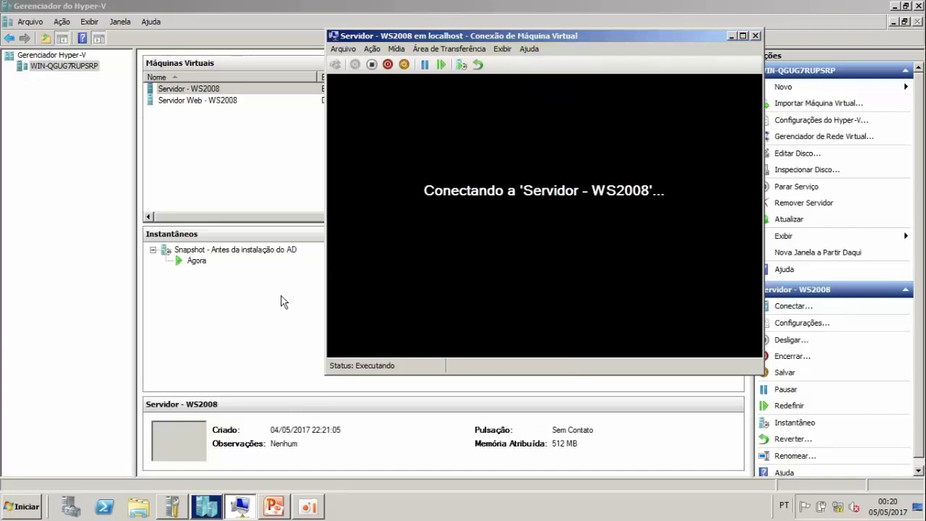
Create a snapshot of the running Servidor - WS2008 virtual machine from its console and name it "Snapshot - 1"
click(372, 48)
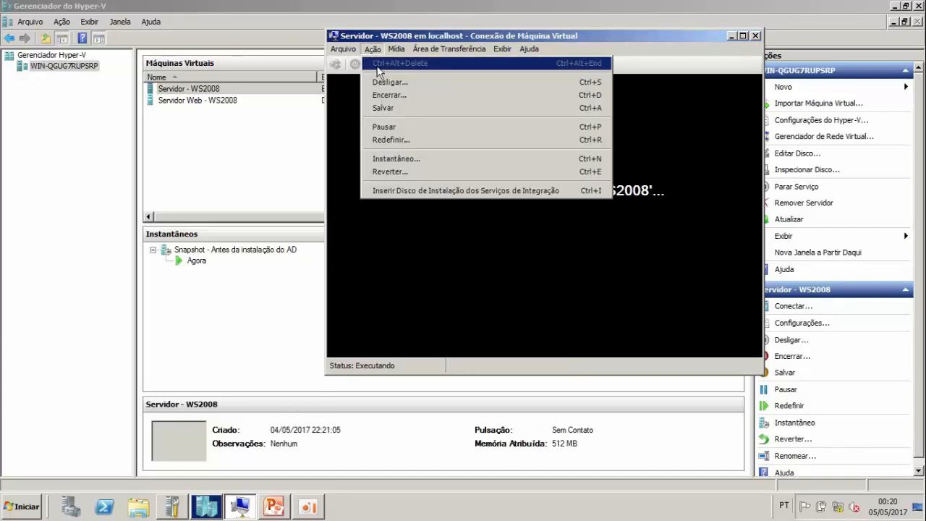
click(408, 142)
click(372, 48)
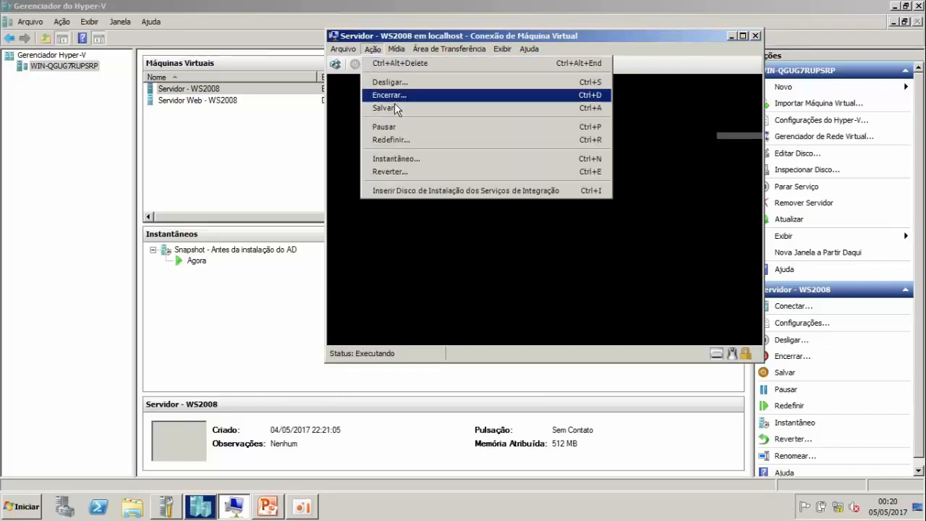
click(406, 159)
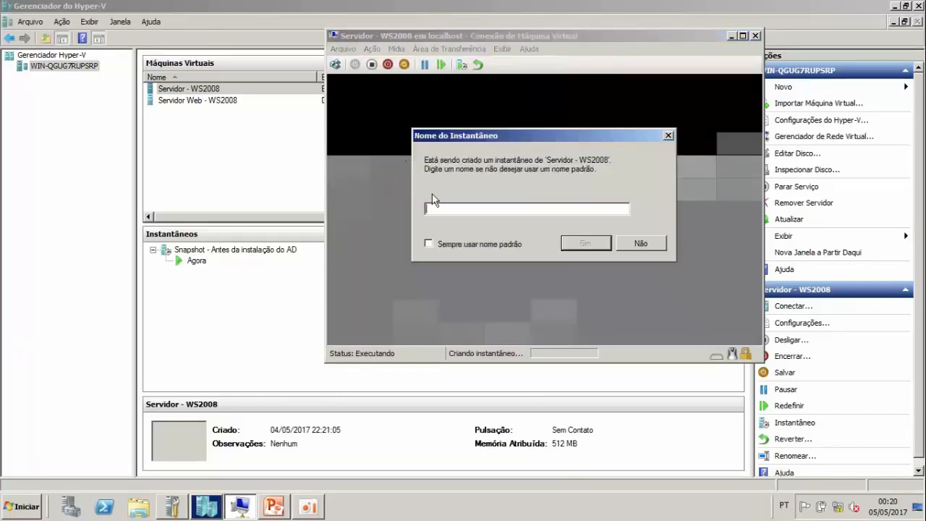
text(Ser)
key(BackSpace)
key(BackSpace)
key(BackSpace)
text(Snapshot)
key(Return)
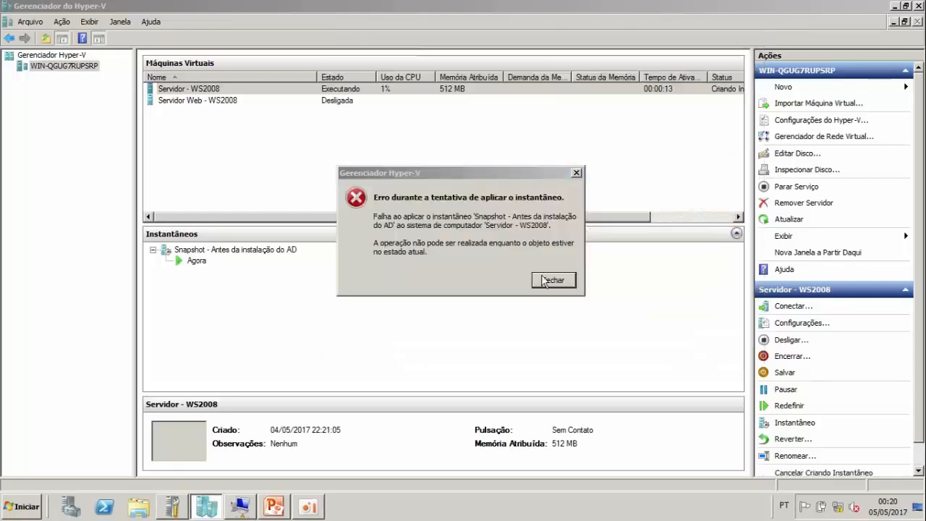
Dismiss the snapshot error, reload the Servidor - WS2008 entry in Hyper-V Manager, and inspect Snapshot - 1 under the AD snapshot
click(551, 279)
click(188, 89)
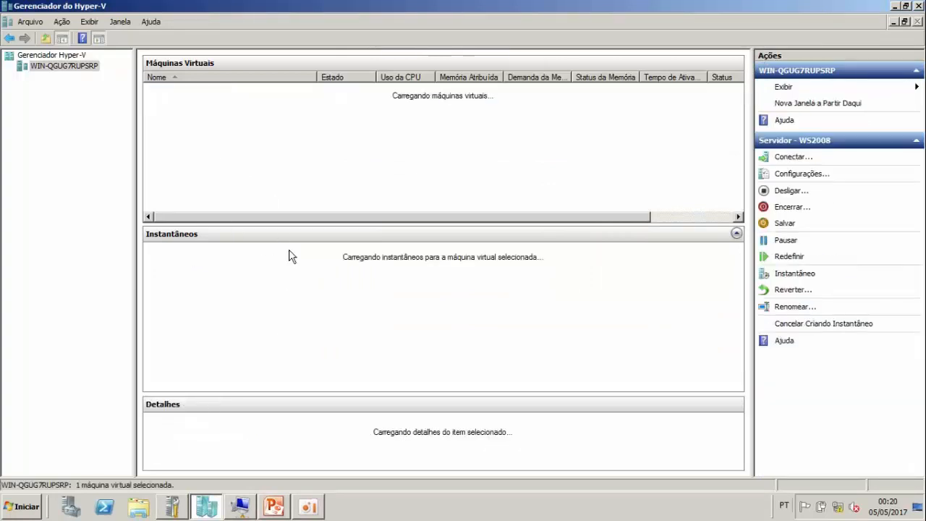
click(246, 506)
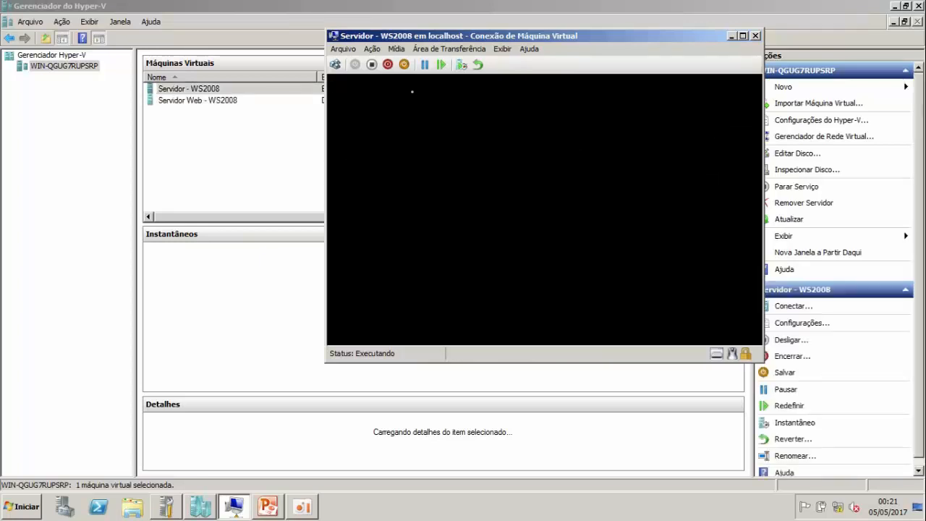
click(294, 157)
click(236, 101)
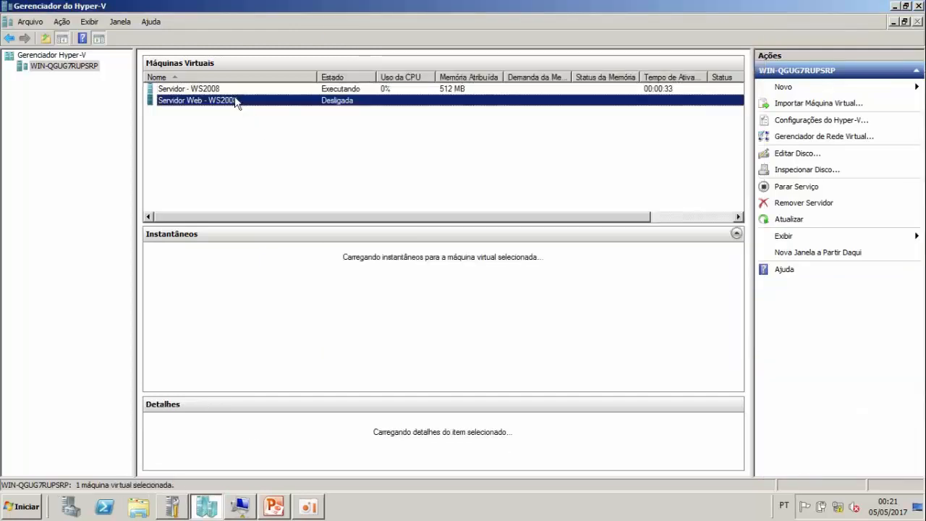
click(233, 89)
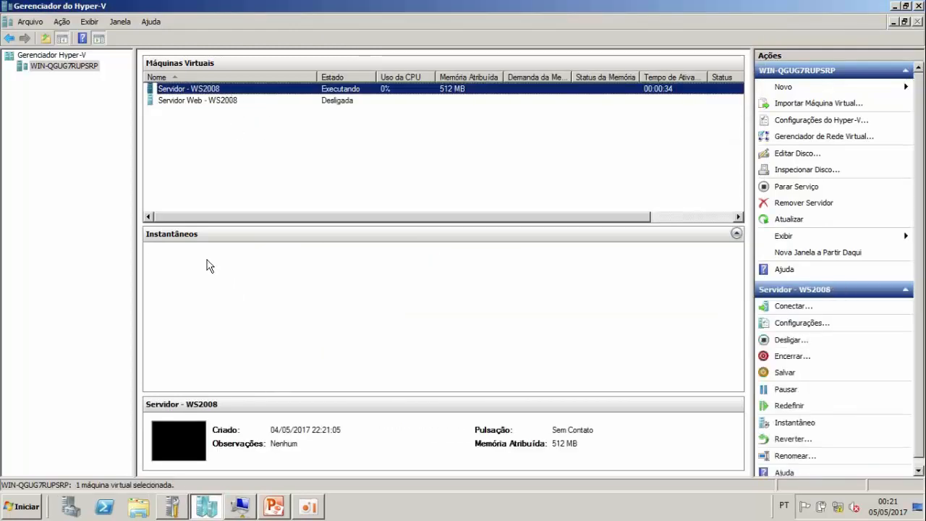
click(210, 255)
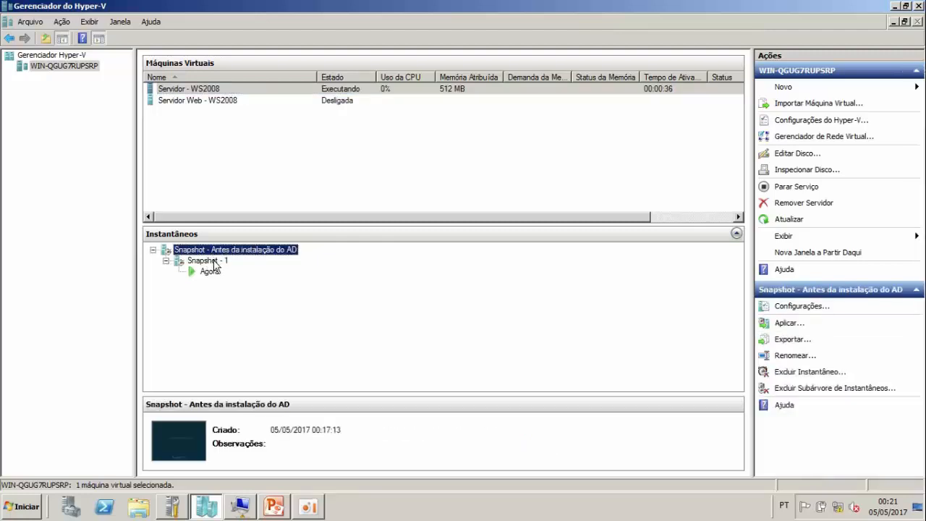
click(207, 260)
Check the Servidor - WS2008 console, switch to the PowerPoint slideshow, and advance it to the "Área de transferência" slide
click(253, 503)
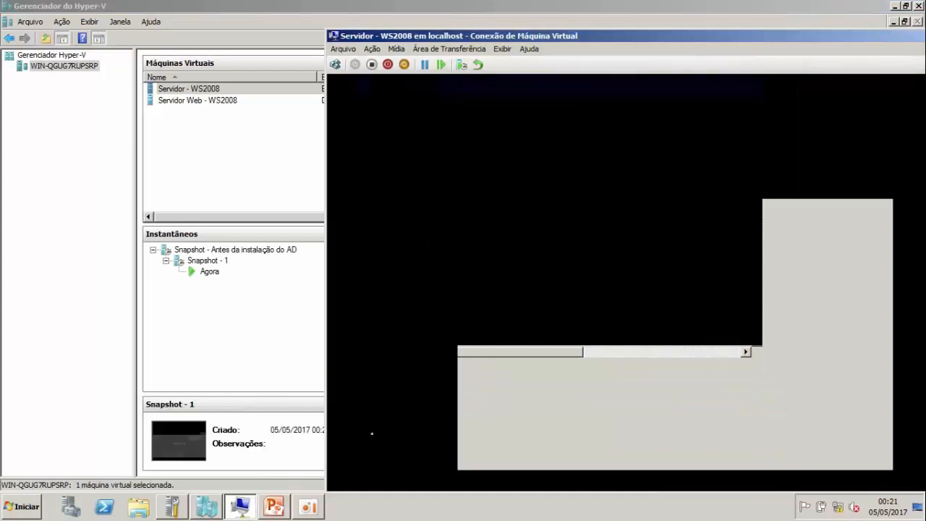
click(273, 505)
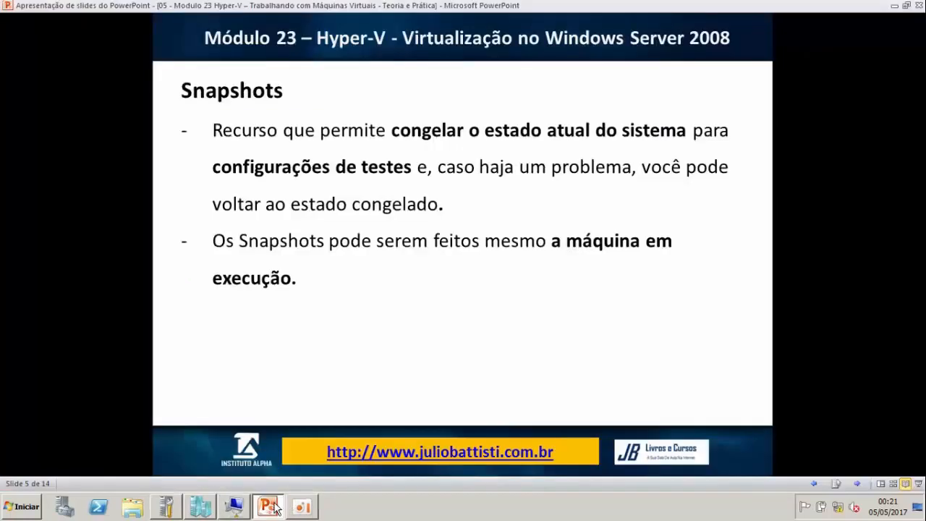
click(351, 297)
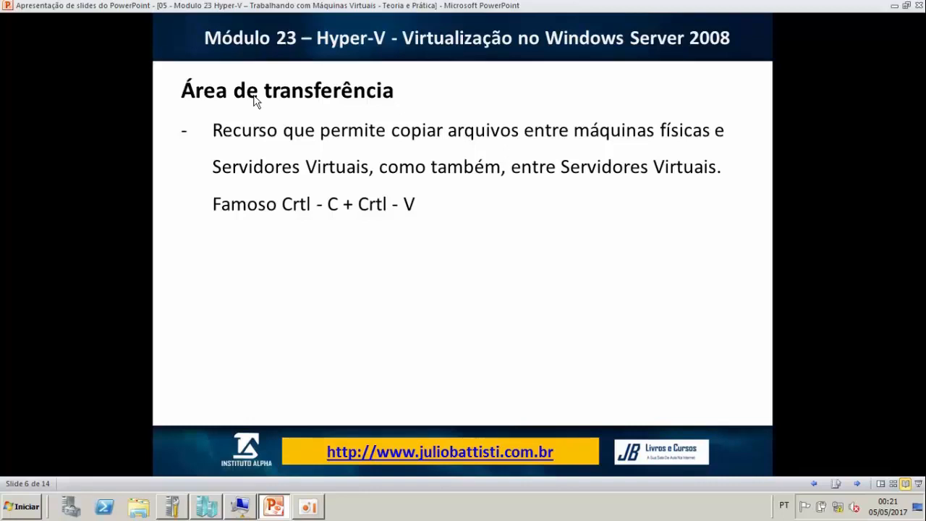
Bring up the Servidor - WS2008 console, shift its window over the slide, and show the host's desktop
click(22, 507)
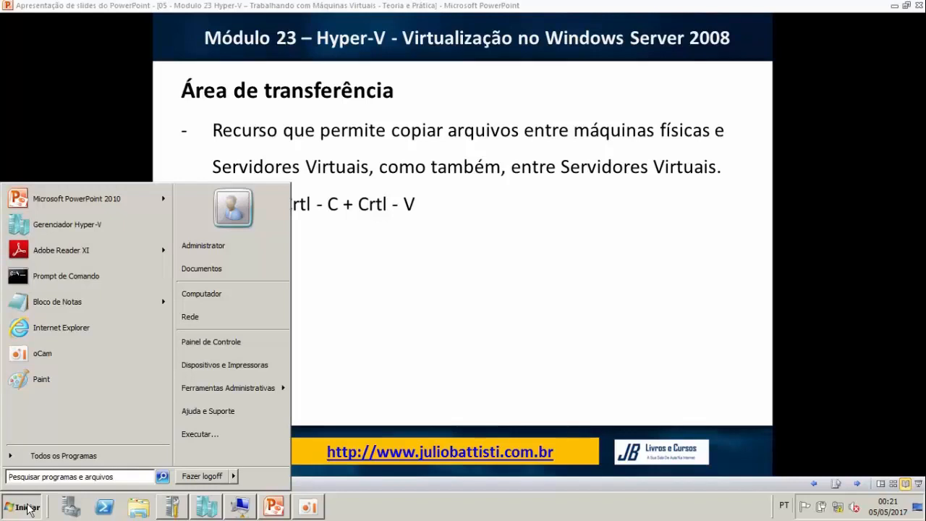
click(239, 507)
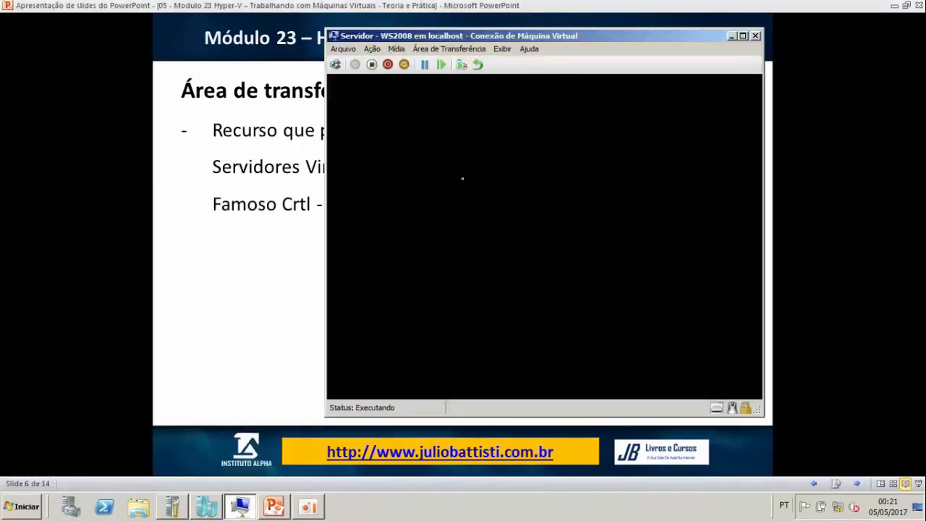
drag(475, 37, 419, 33)
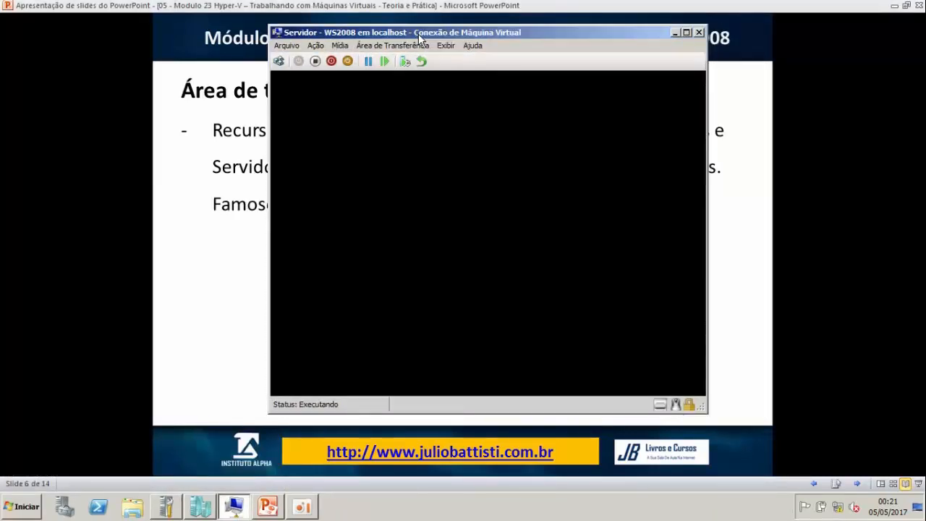
click(22, 506)
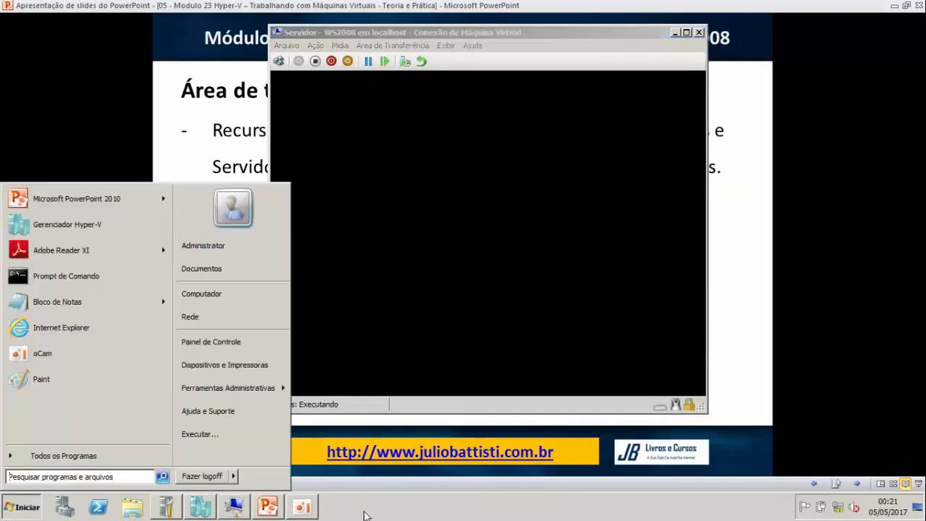
right_click(376, 514)
click(420, 453)
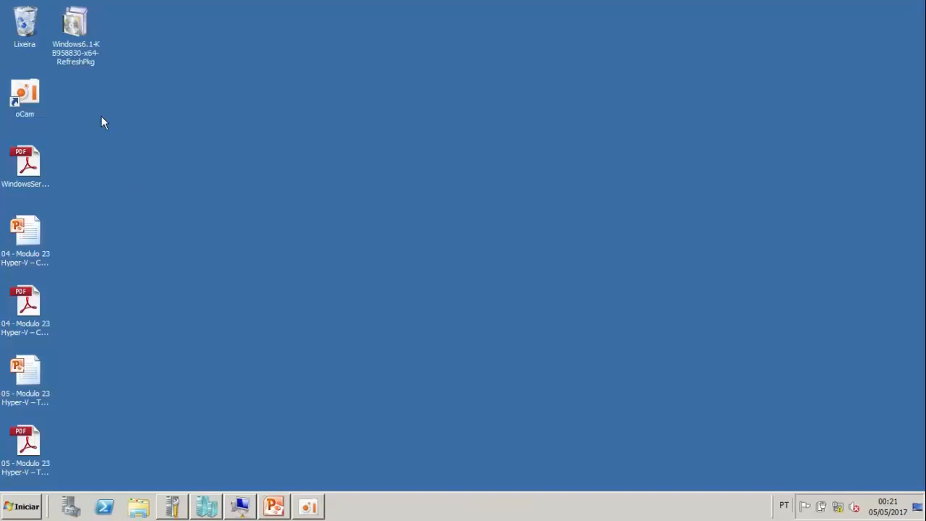
Open the Windows6.1-KB958830-x64-RefreshPkg file's name for editing on the host desktop and try to copy its text
click(77, 47)
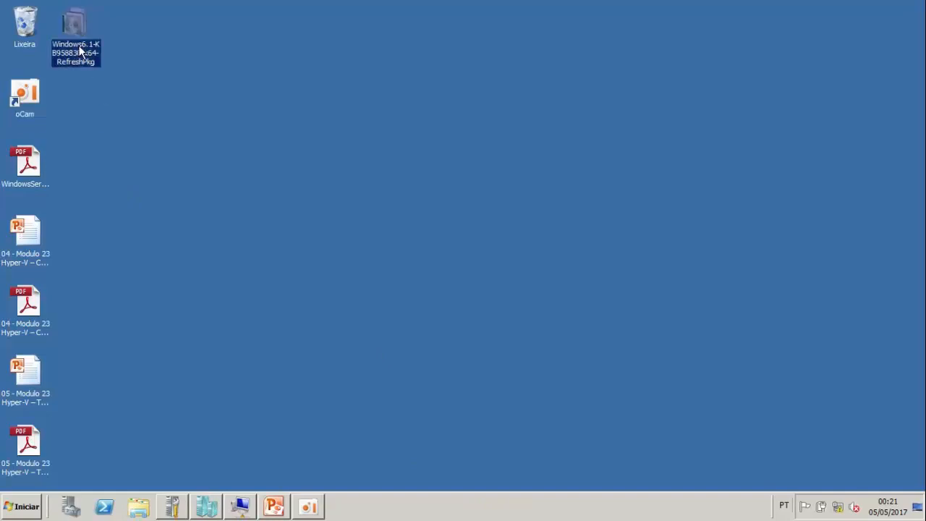
right_click(78, 48)
click(129, 182)
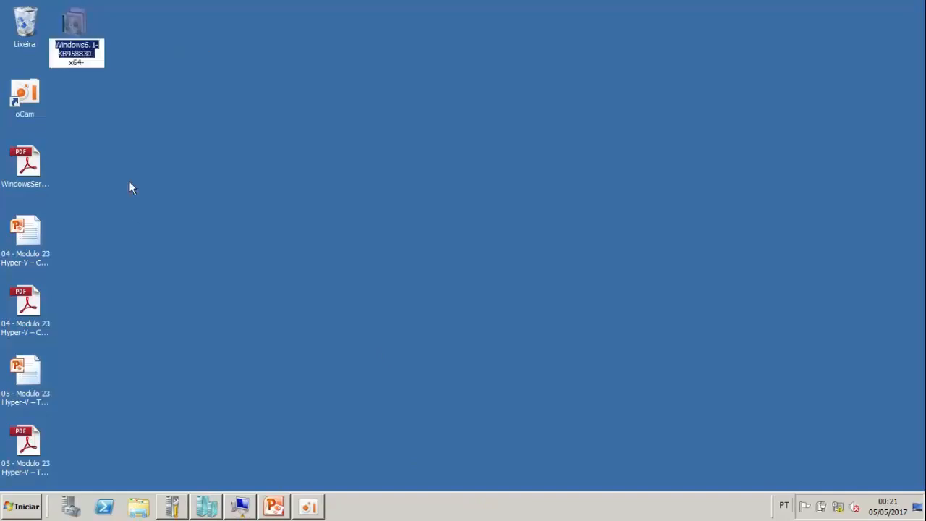
right_click(74, 48)
click(102, 97)
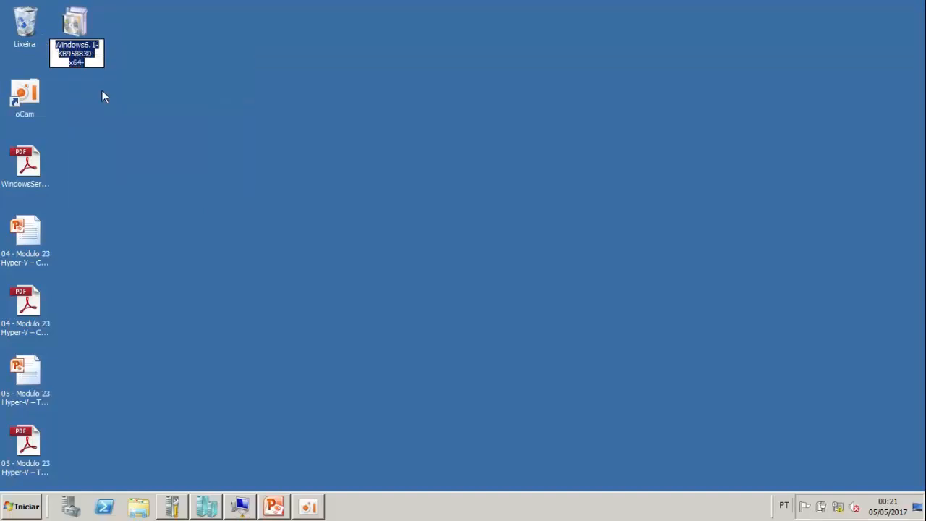
Check the guest's startup in the Servidor - WS2008 console, release the captured mouse, and view the host desktop's paste options
click(240, 506)
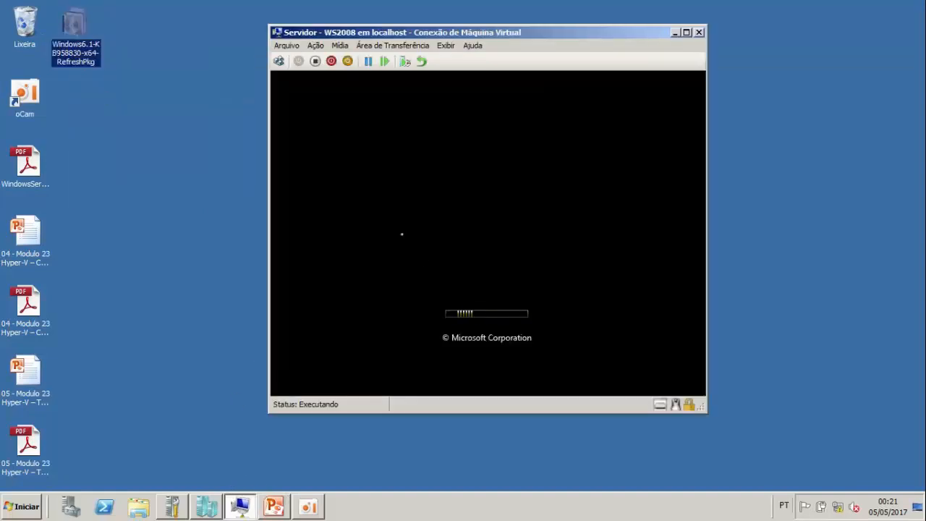
click(337, 215)
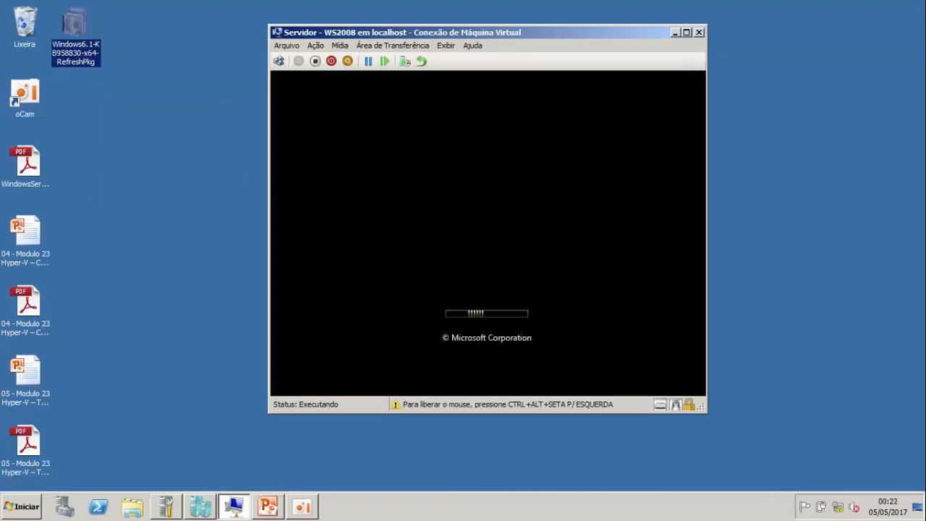
key(ctrl+alt+Left)
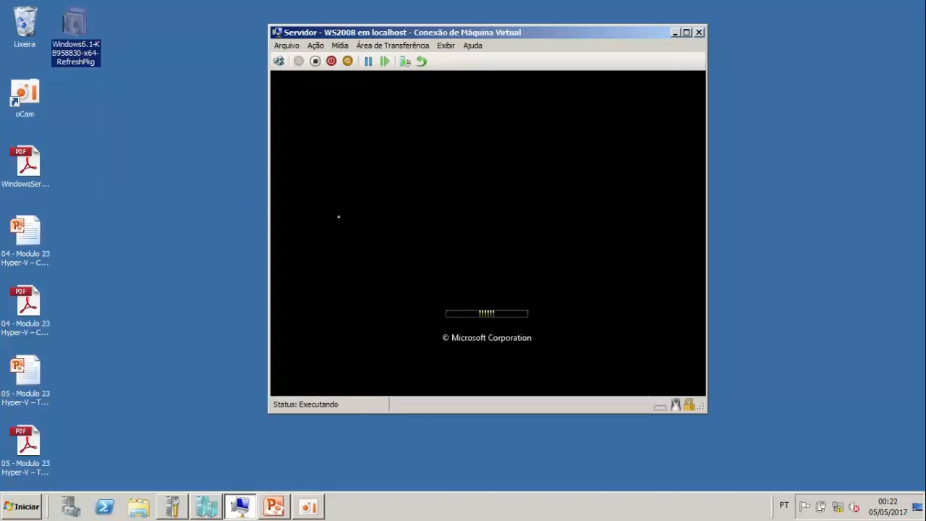
click(190, 220)
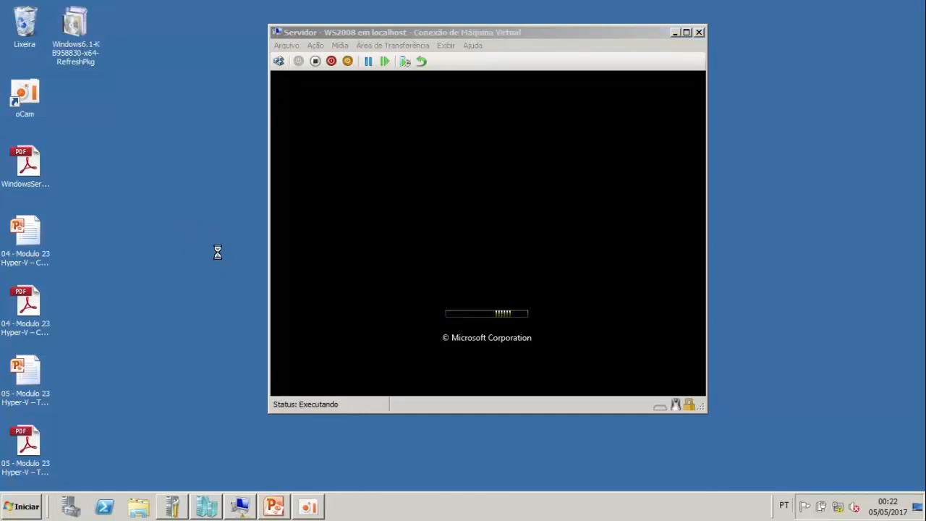
right_click(190, 221)
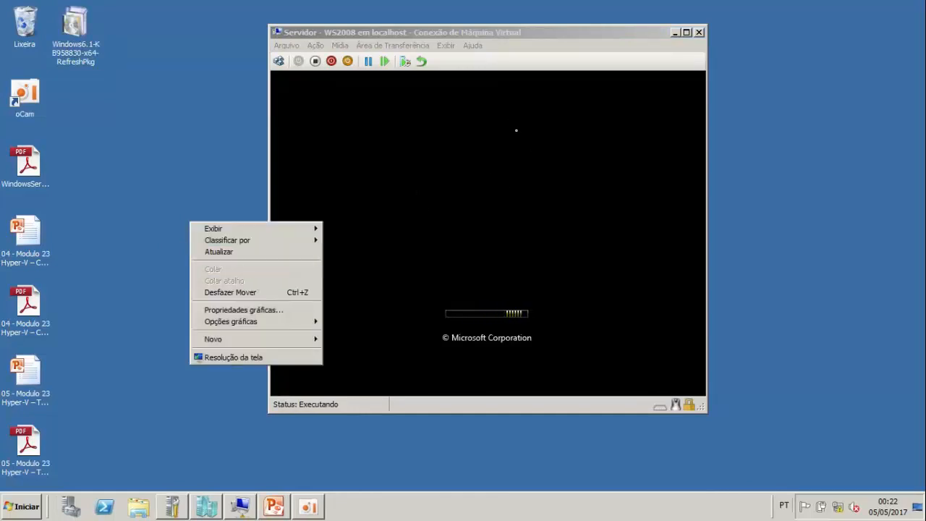
click(494, 32)
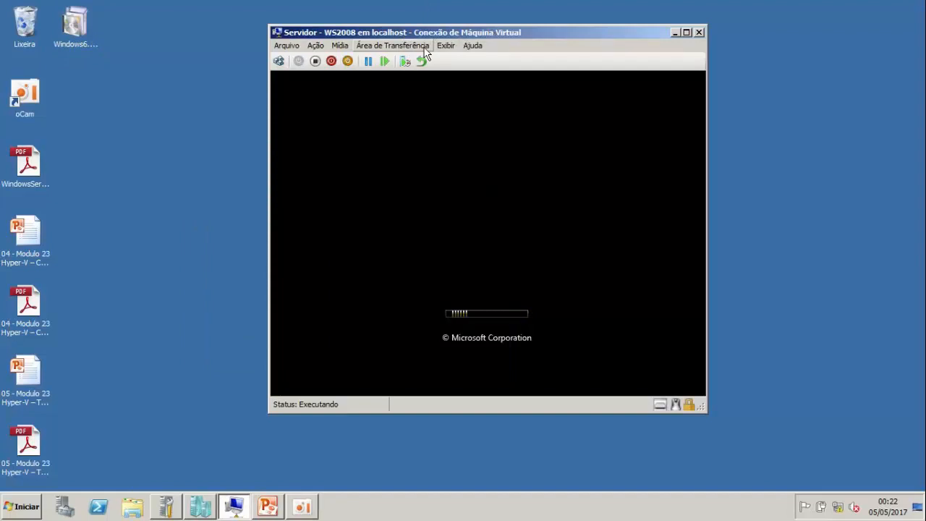
Select the update package's name text on the host desktop and view the clipboard commands offered by the Servidor - WS2008 console
click(87, 45)
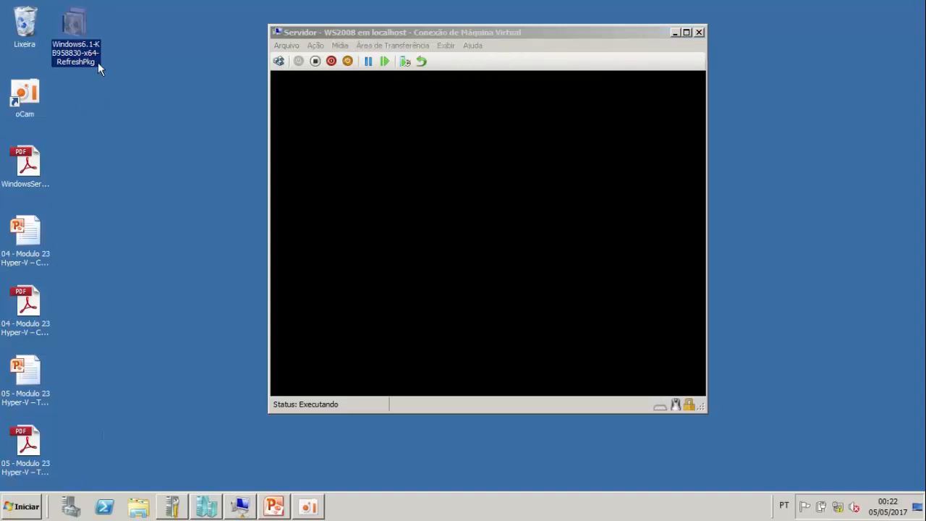
click(98, 63)
right_click(94, 62)
click(88, 60)
drag(88, 62, 53, 44)
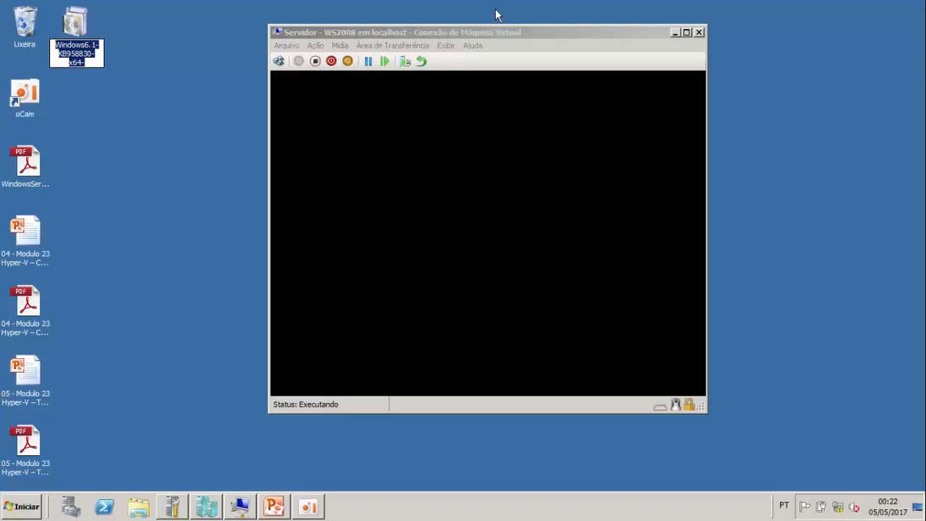
click(491, 32)
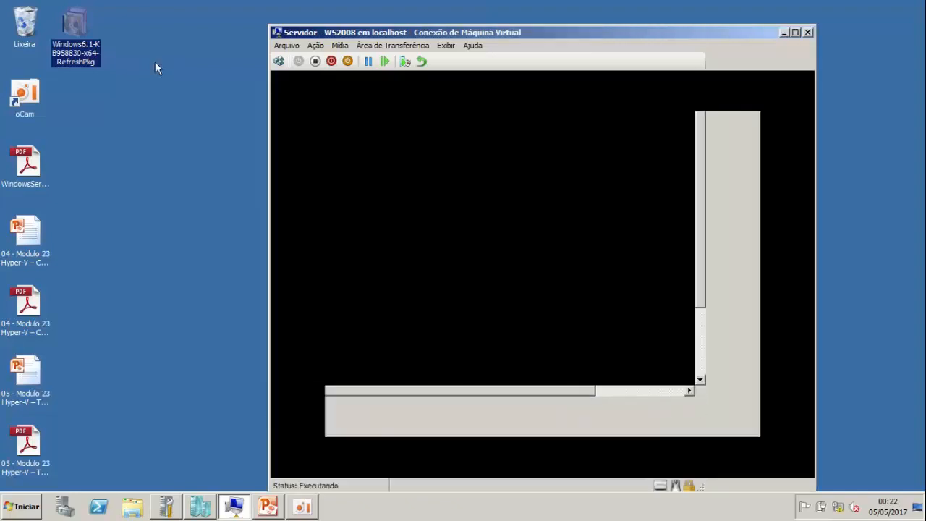
click(386, 46)
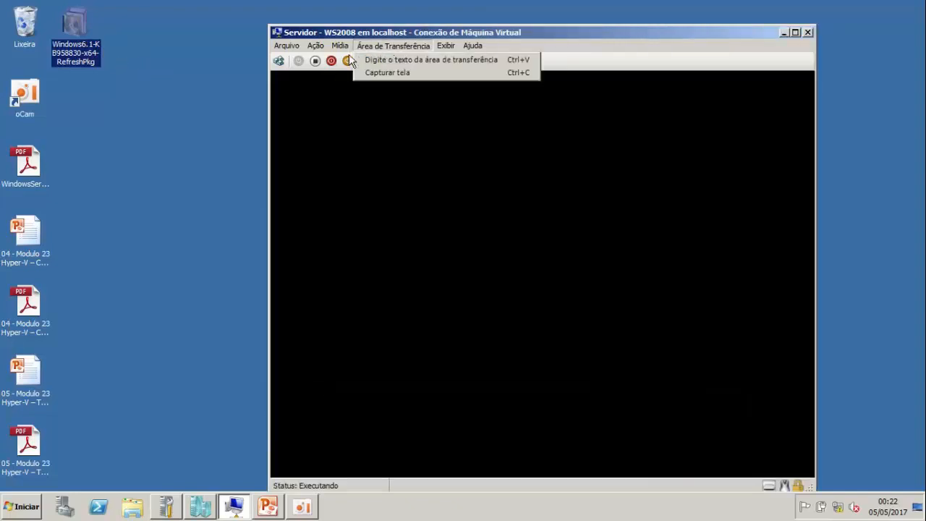
Reselect the update package on the desktop, review the console's clipboard text and screen capture commands again, and reposition the console window
click(88, 61)
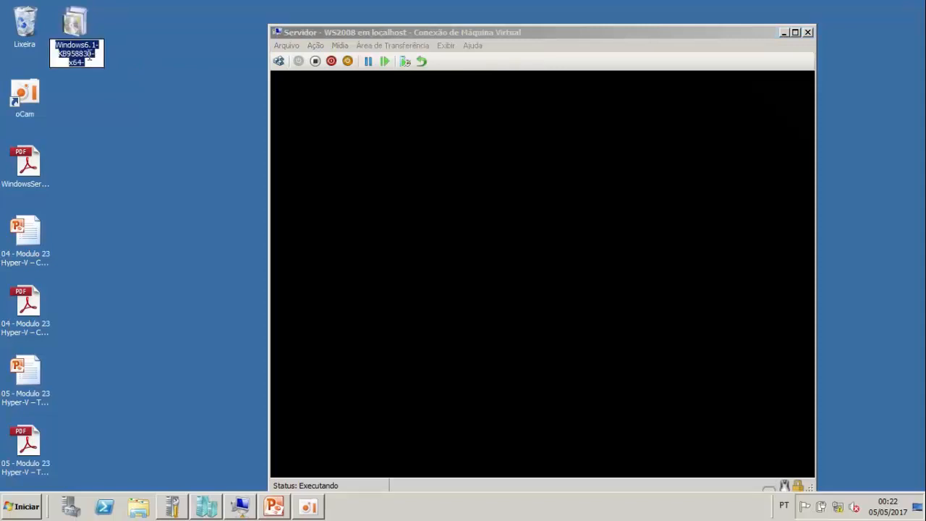
right_click(89, 55)
click(113, 90)
click(83, 25)
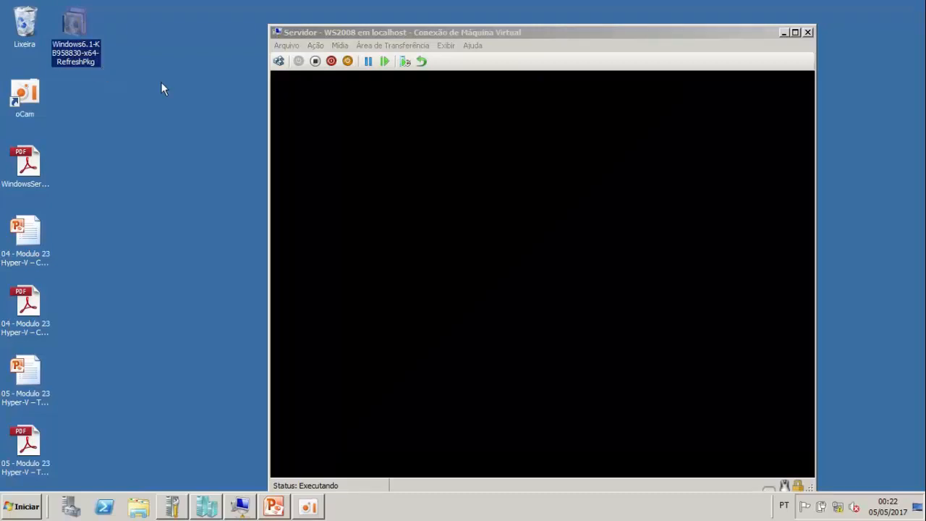
click(415, 46)
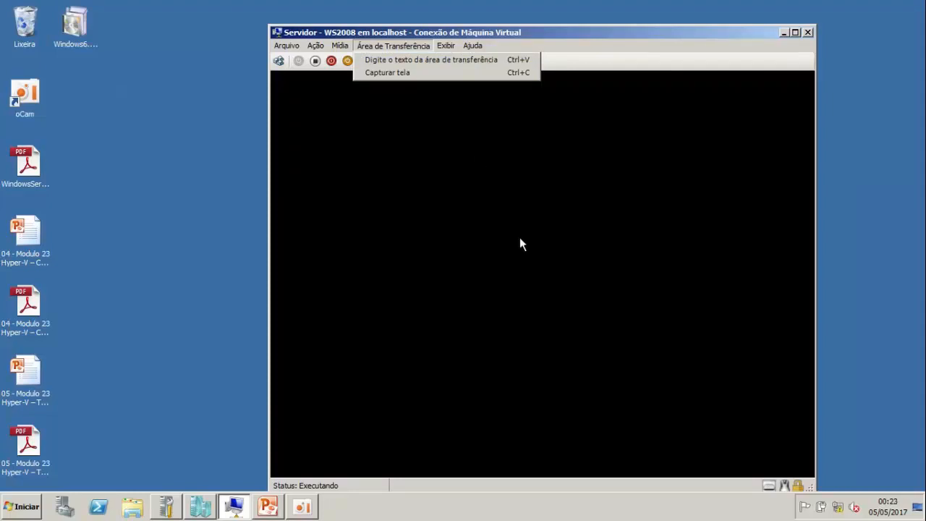
click(71, 40)
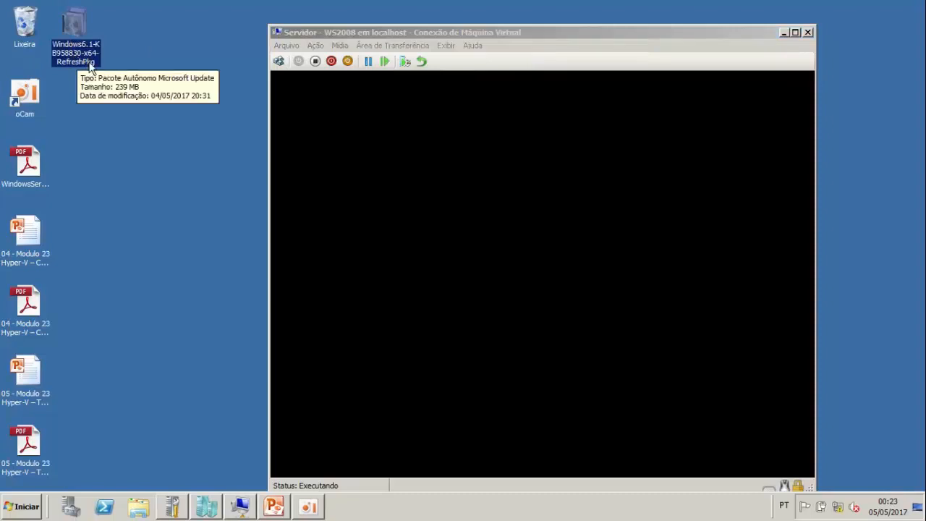
drag(463, 31, 447, 22)
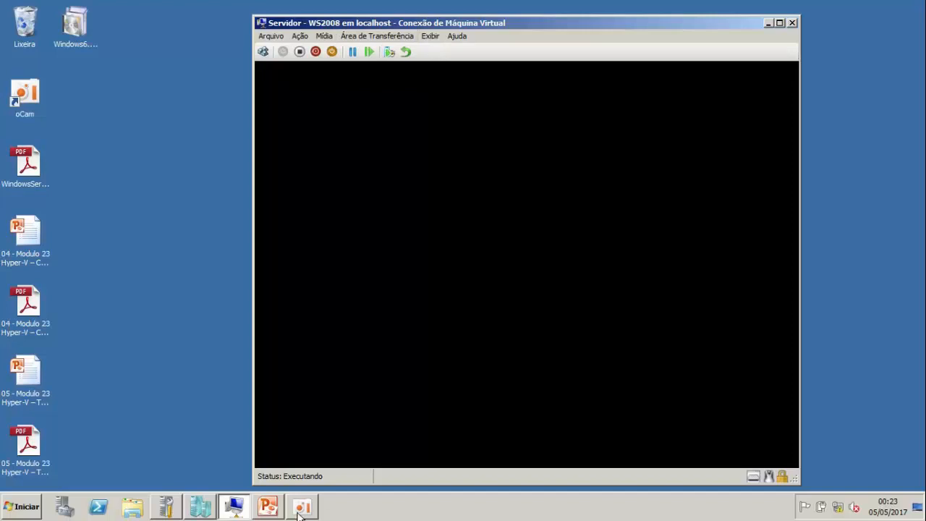
Switch to the PowerPoint presentation and advance to the slide on exporting and importing virtual machines
click(268, 506)
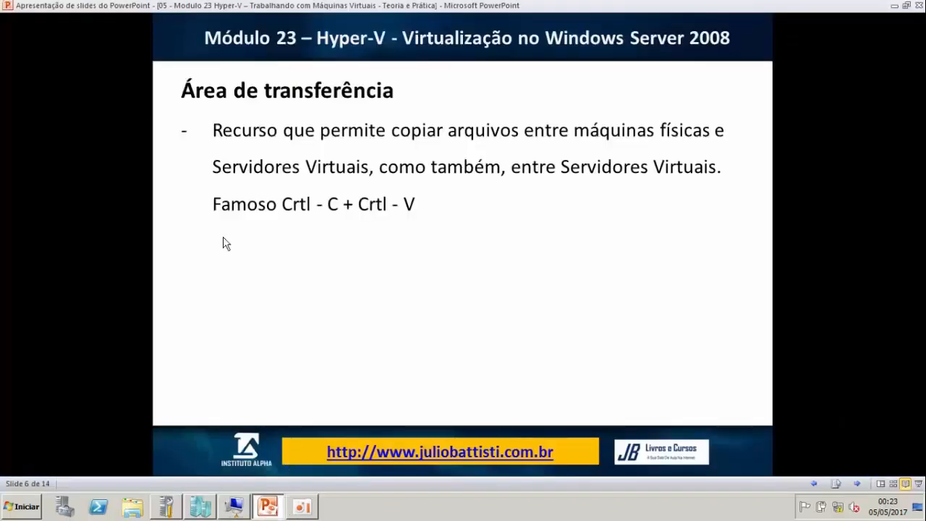
click(373, 110)
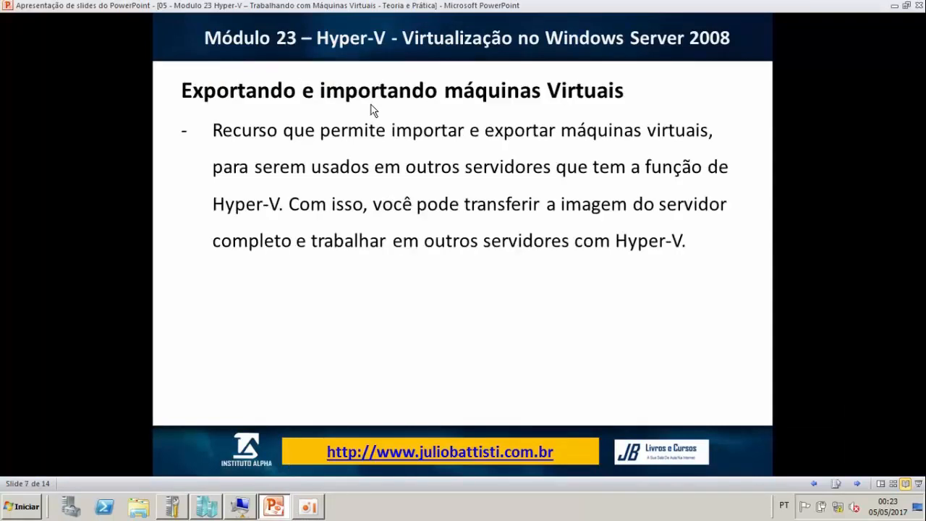
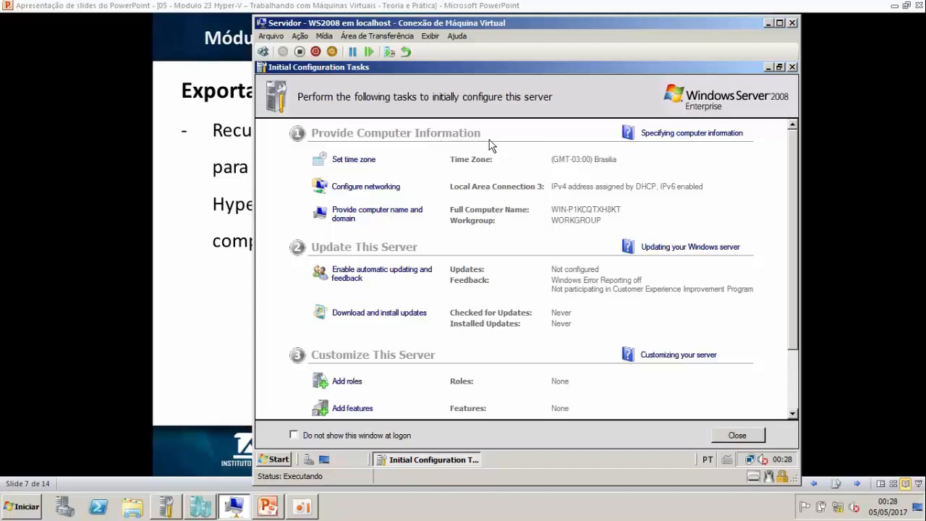
View the media options of the Servidor - WS2008 console and the shutdown options offered inside the guest
click(271, 36)
mouse_move(324, 36)
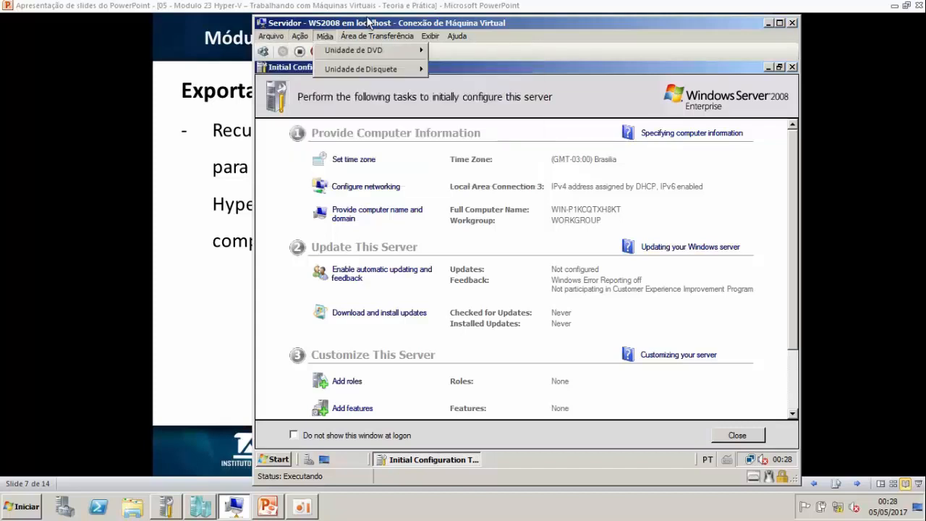
click(367, 22)
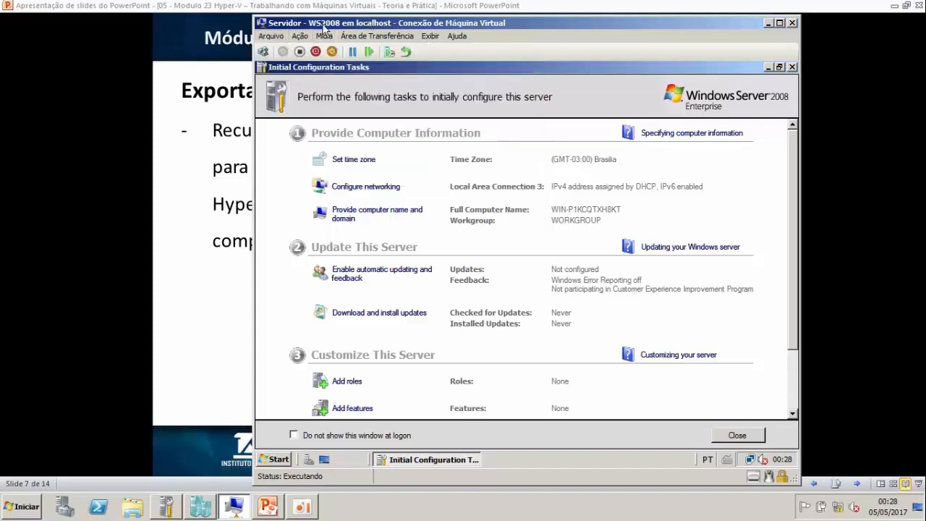
click(277, 458)
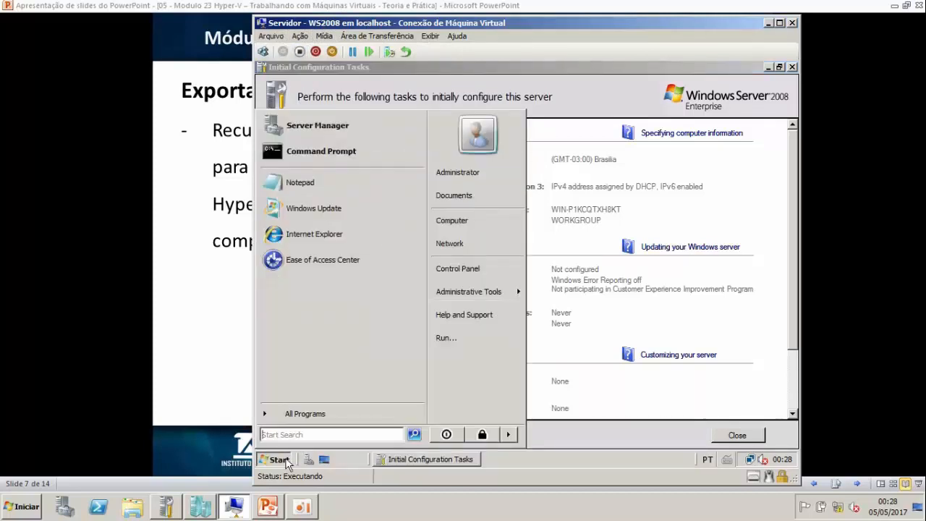
click(509, 434)
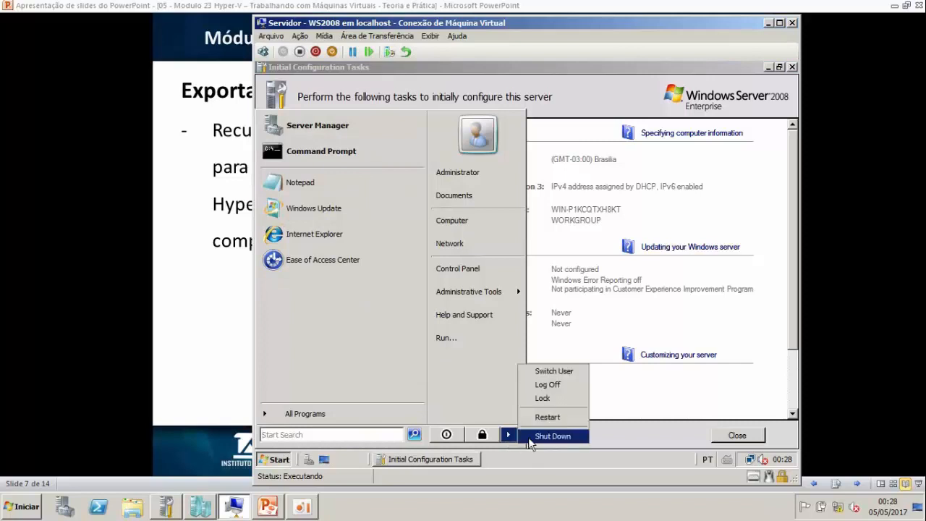
Switch to Hyper-V Manager, start exporting the Servidor Web - WS2008 virtual machine, and reposition the export dialog
click(203, 510)
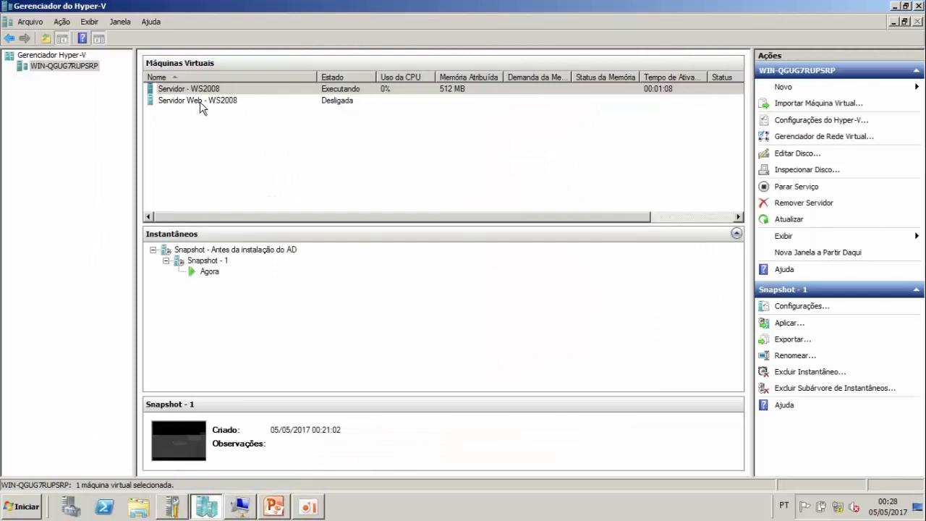
click(200, 101)
click(202, 90)
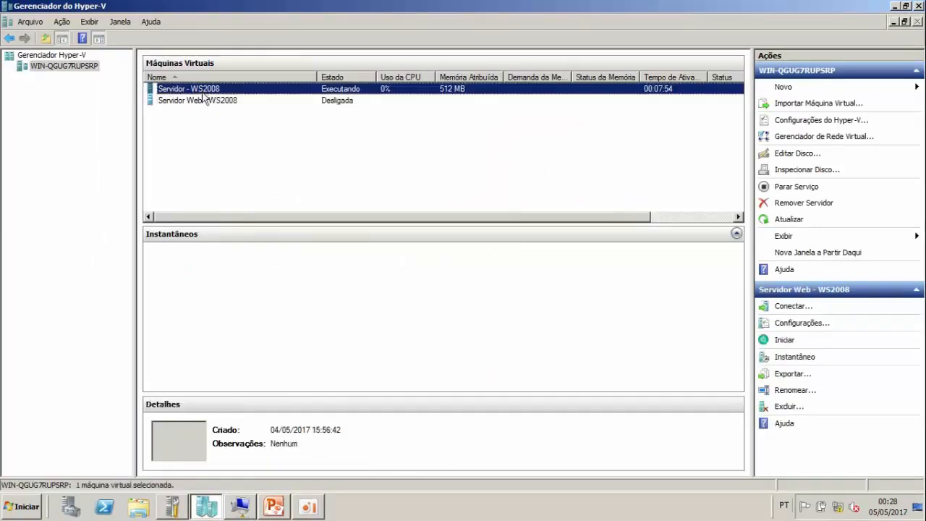
click(205, 103)
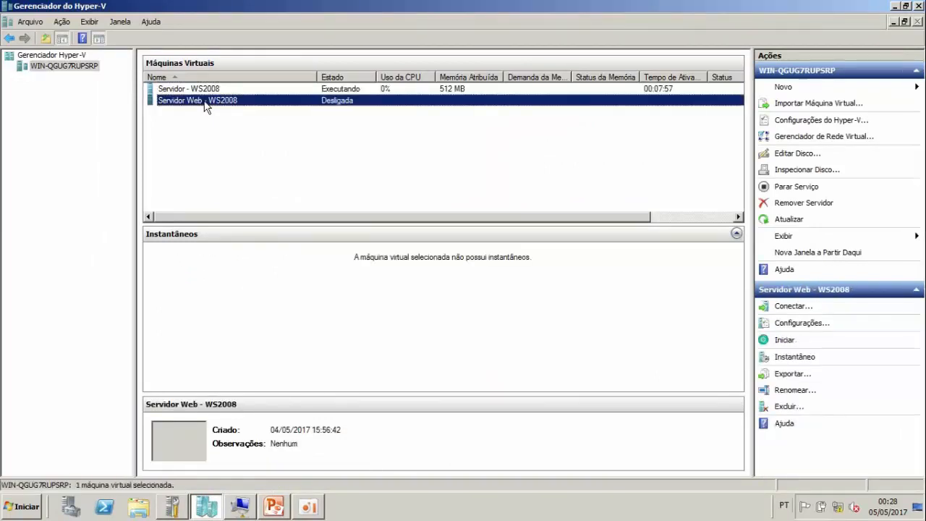
right_click(337, 108)
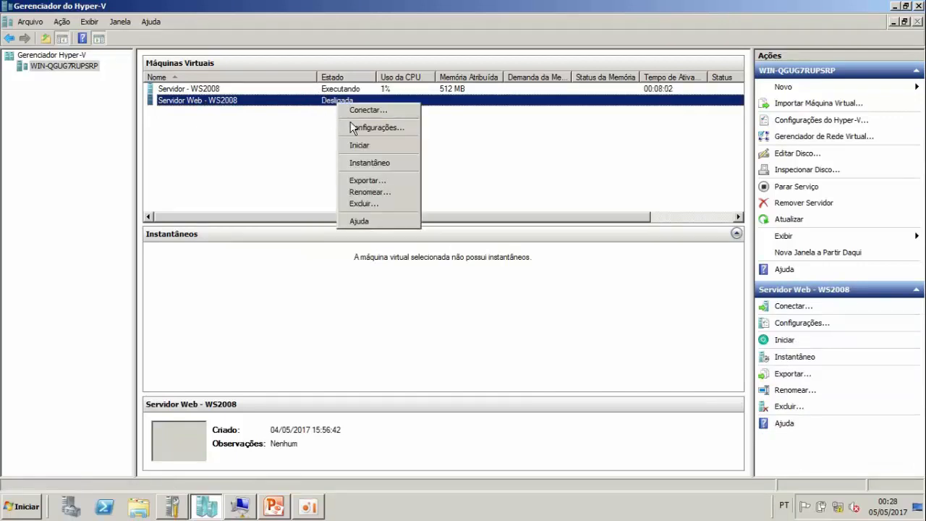
click(368, 181)
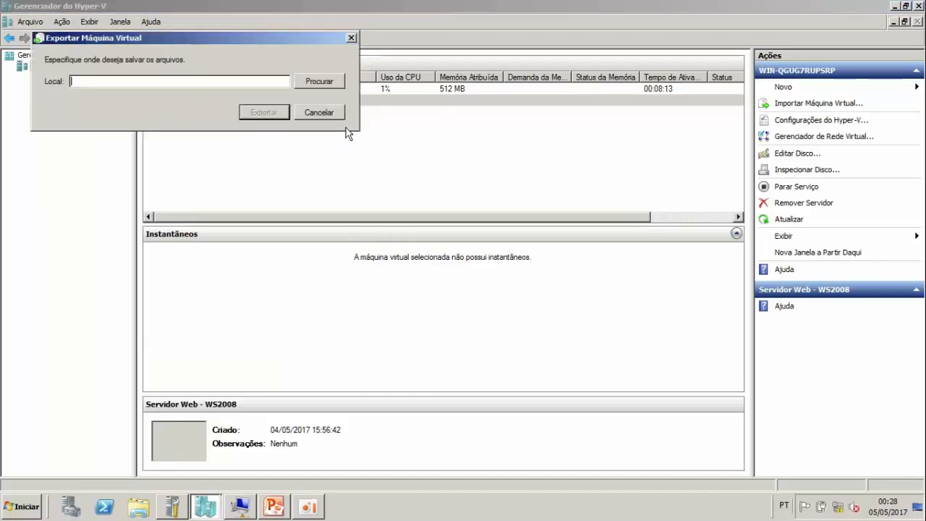
drag(235, 37, 540, 107)
drag(404, 117, 452, 114)
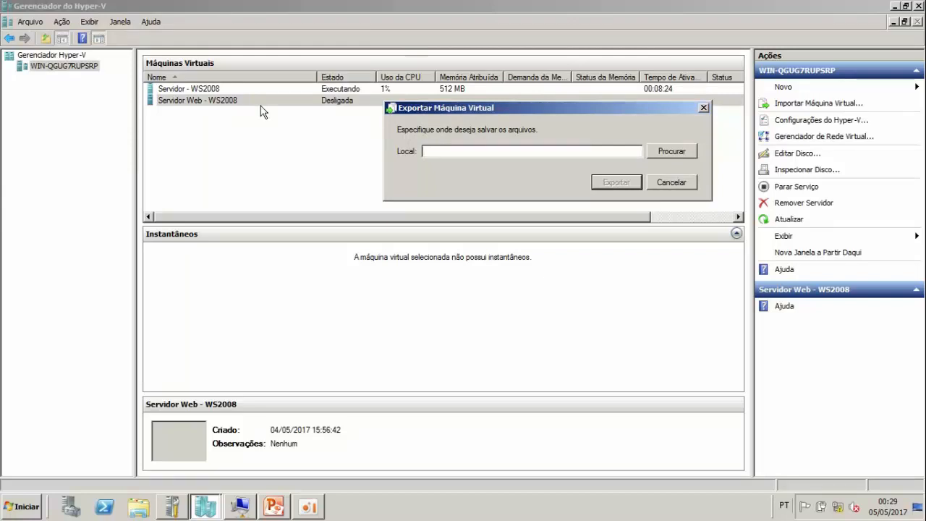
Browse to Disco Local (D:) for the export location and delete the existing Servidor Web - WS2008 folder there
click(660, 150)
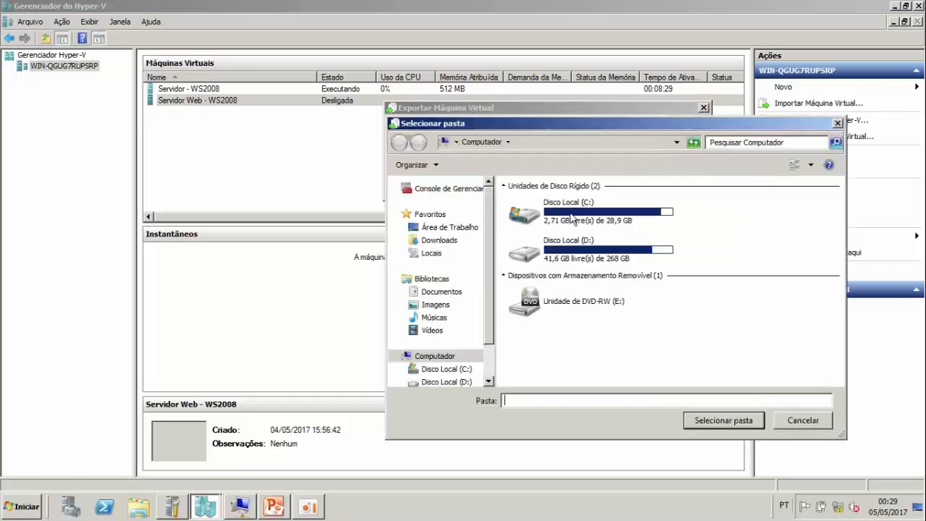
click(582, 254)
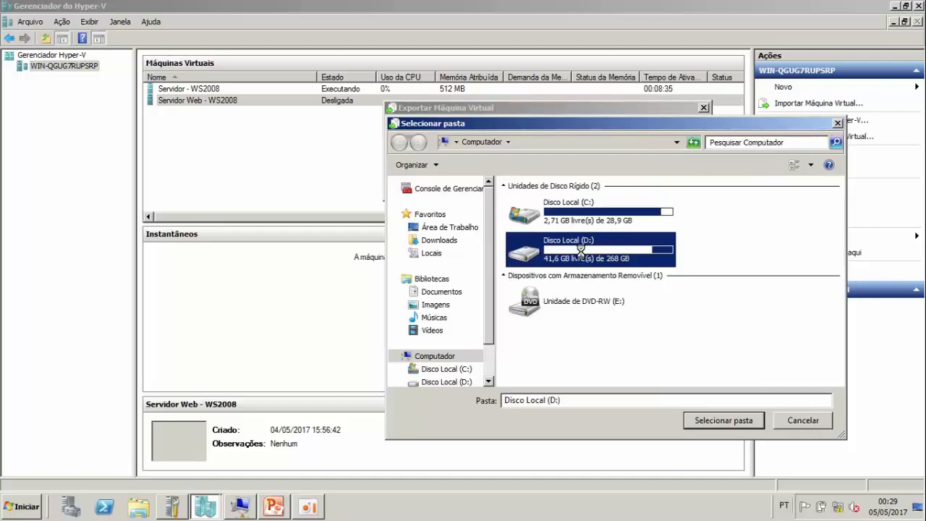
double_click(582, 254)
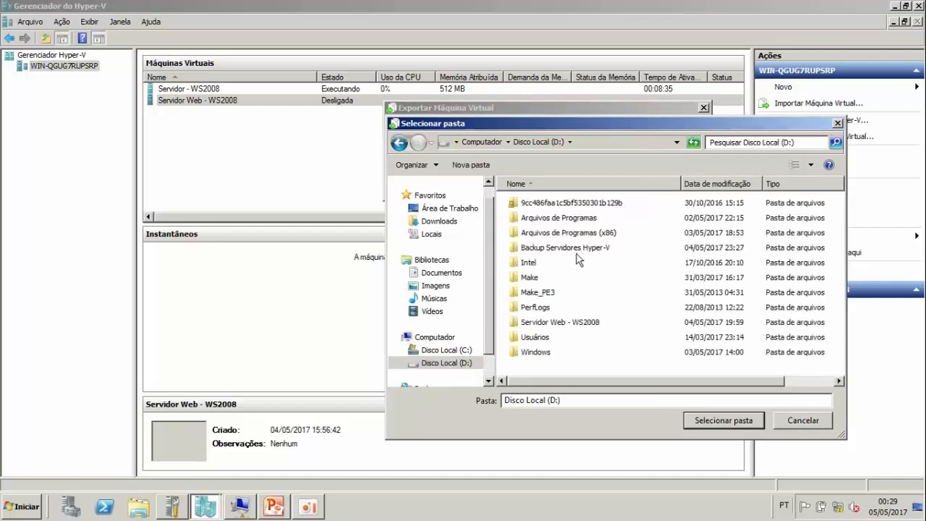
click(564, 325)
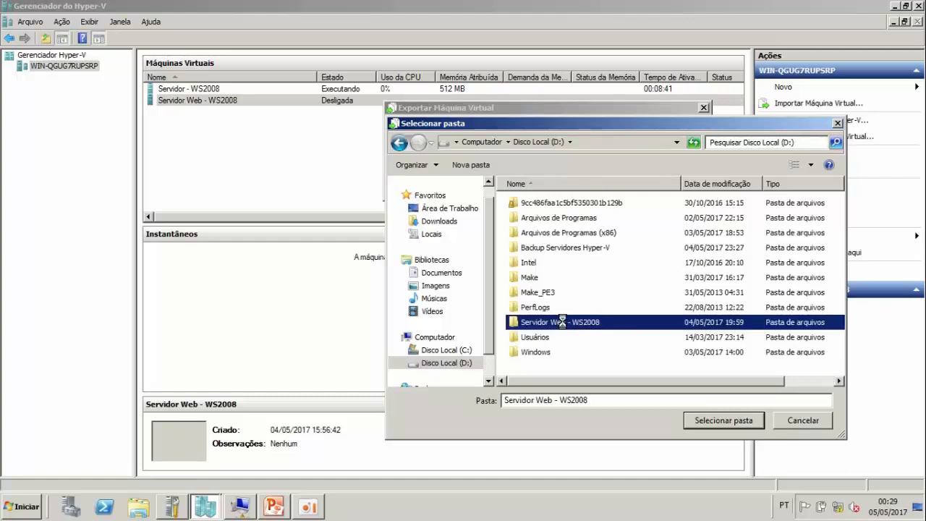
key(Delete)
key(Return)
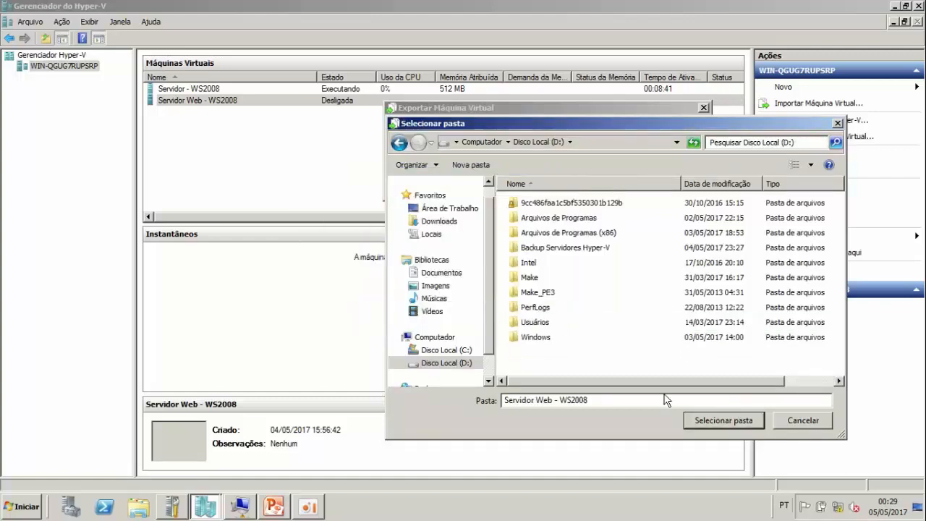
Set the export location to D:\Servidor Web - WS2008\ and export the virtual machine
click(732, 430)
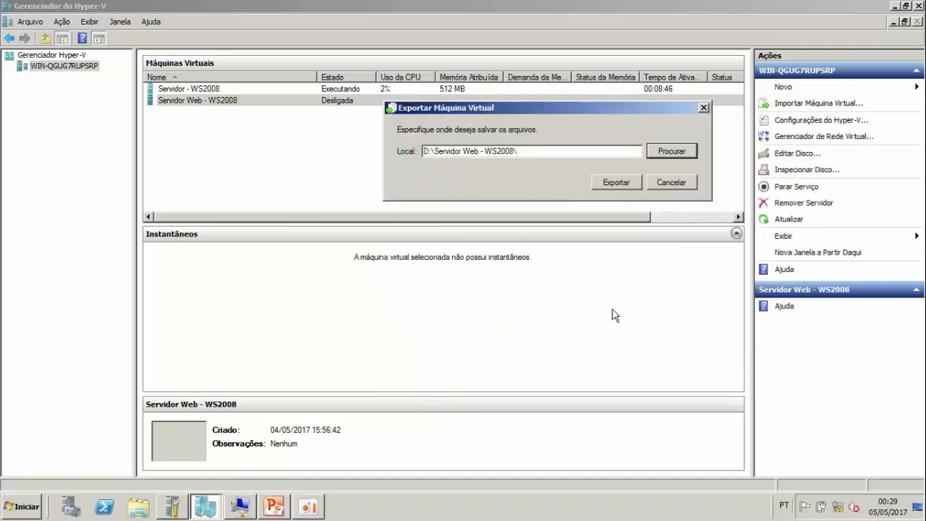
mouse_move(519, 150)
mouse_down()
mouse_move(447, 151)
mouse_move(514, 153)
mouse_up()
click(429, 155)
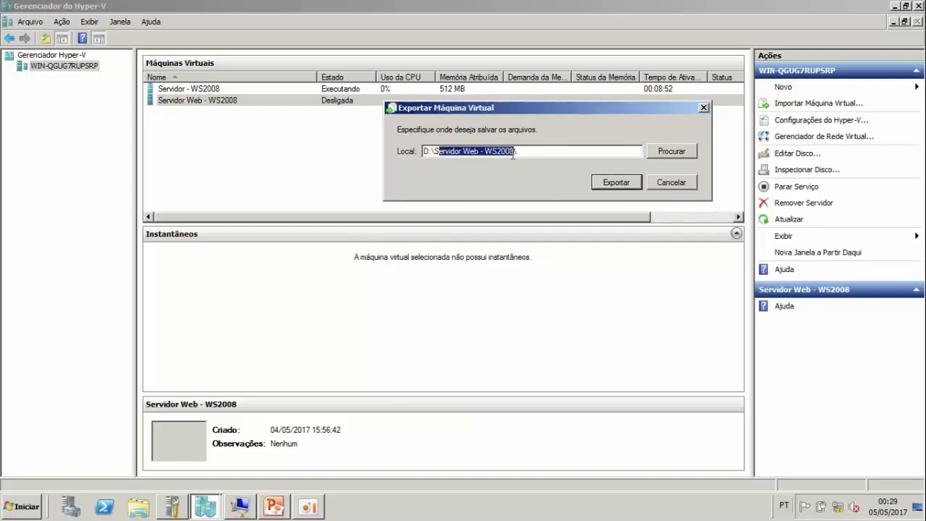
drag(434, 151, 519, 151)
drag(552, 155, 412, 158)
click(609, 184)
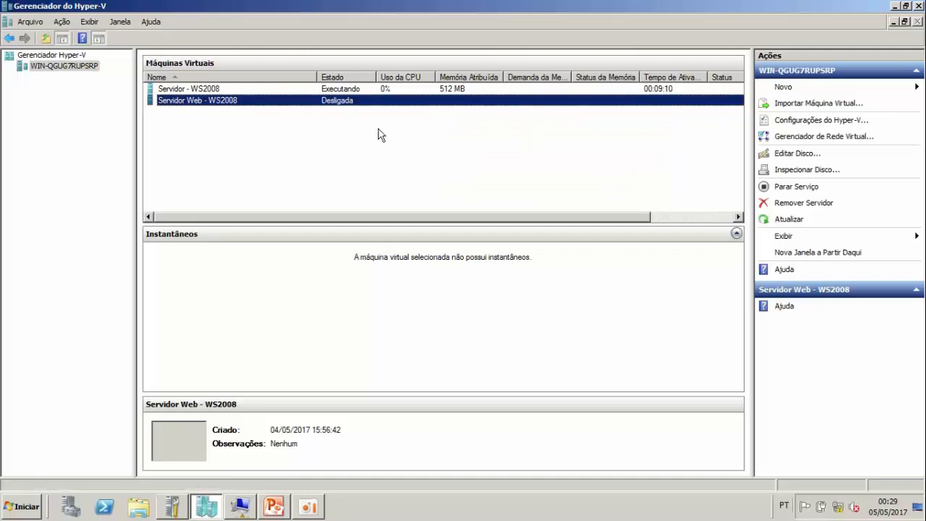
Check the Servidor Web - WS2008 export folder on Disco Local (D:) in Windows Explorer and close the window
click(22, 505)
click(206, 296)
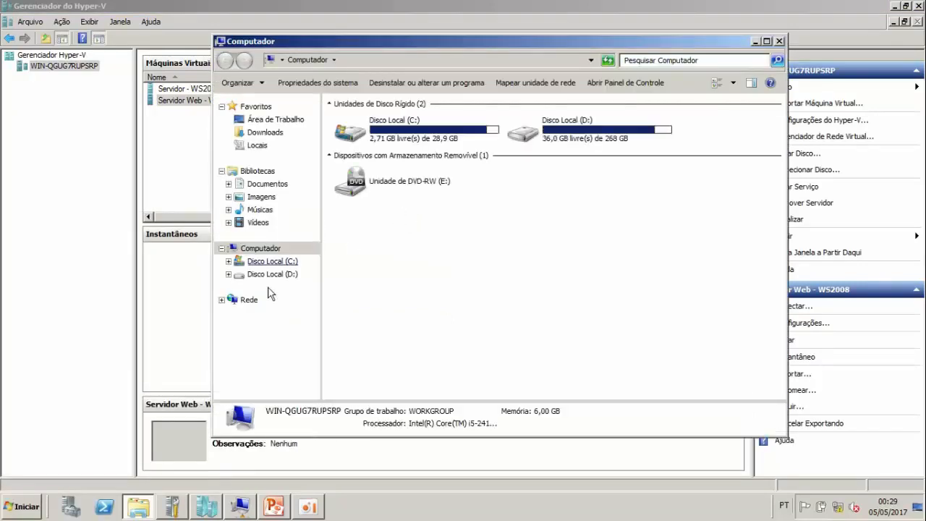
click(273, 275)
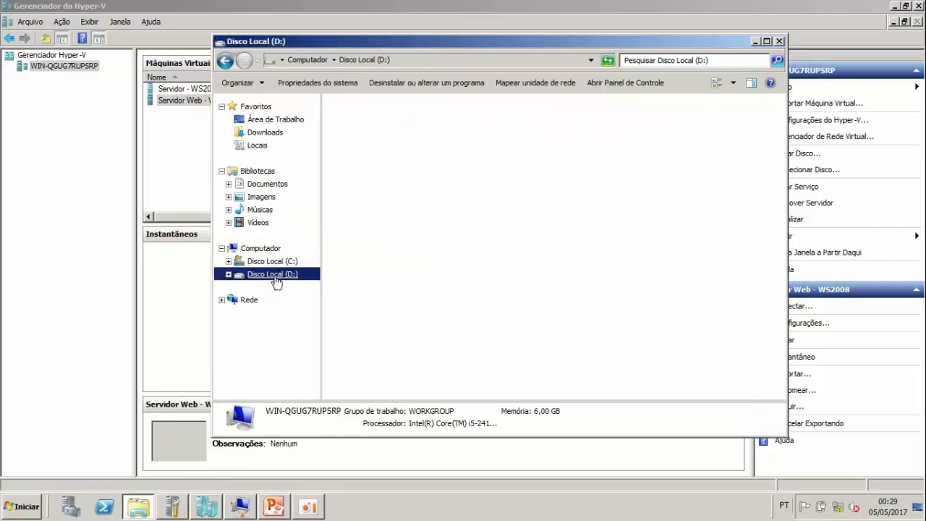
click(389, 243)
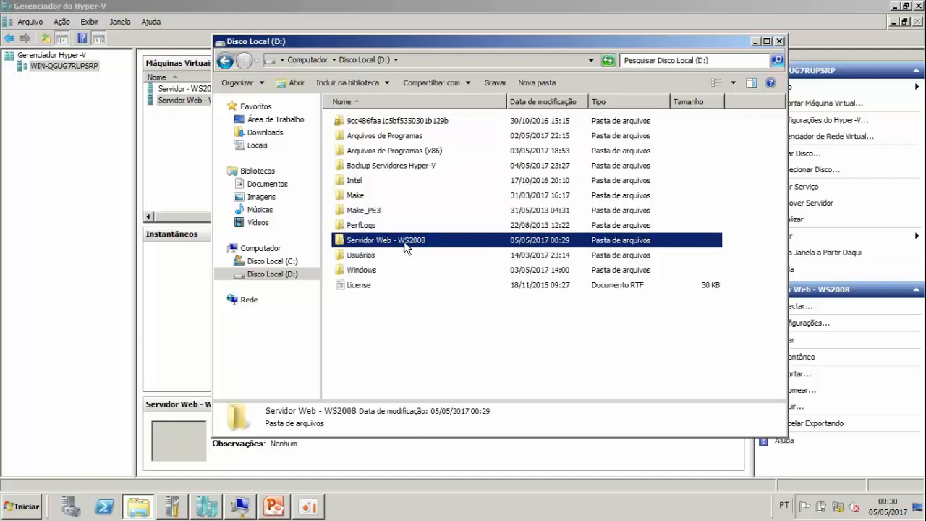
mouse_move(405, 247)
click(779, 41)
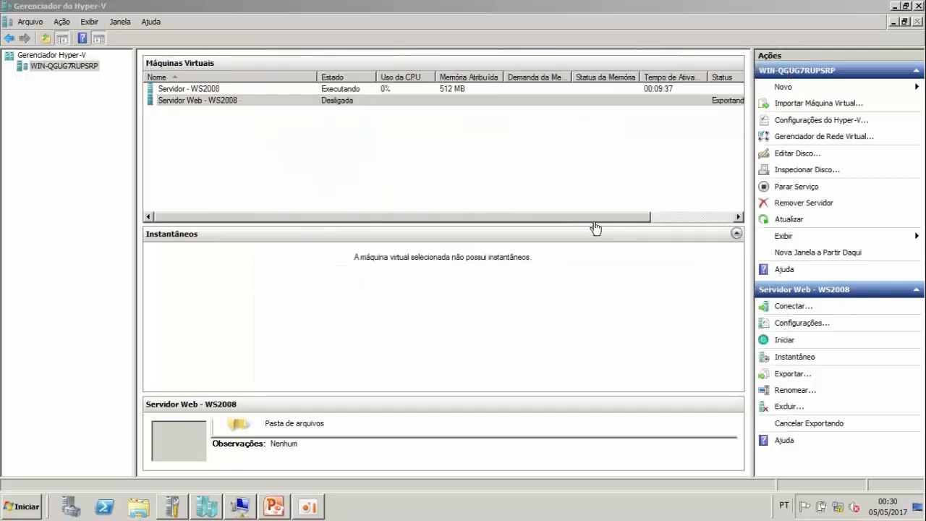
Check the export progress of Servidor Web - WS2008 in the virtual machine list's Status column
click(299, 102)
click(300, 102)
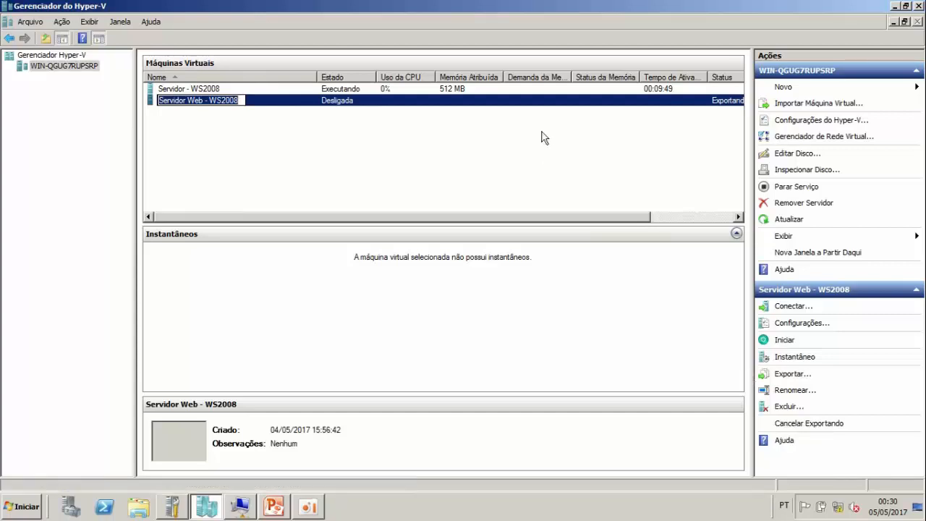
click(549, 106)
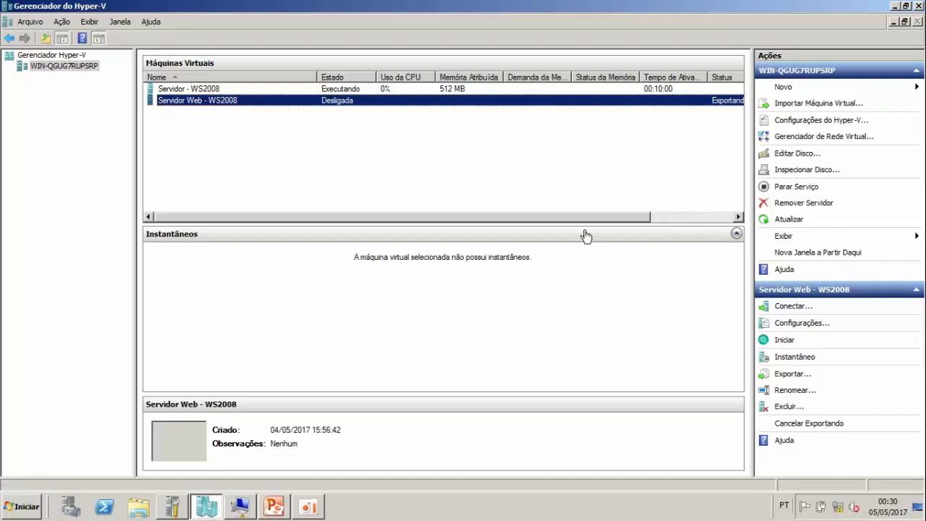
drag(585, 219, 701, 207)
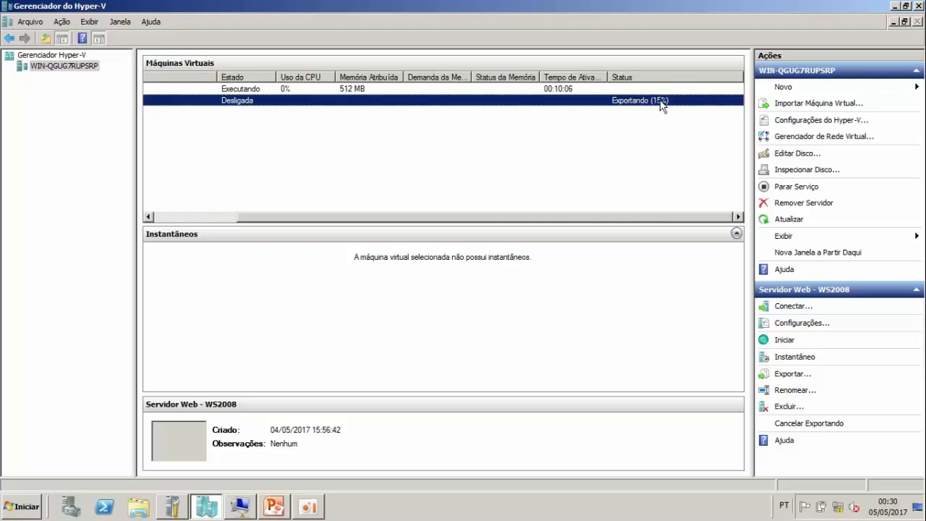
drag(616, 222, 233, 228)
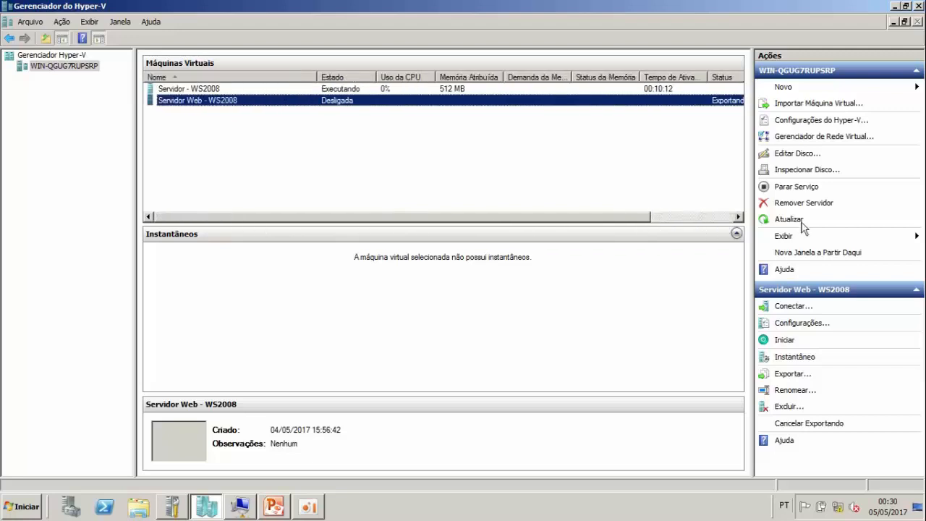
drag(802, 222, 654, 222)
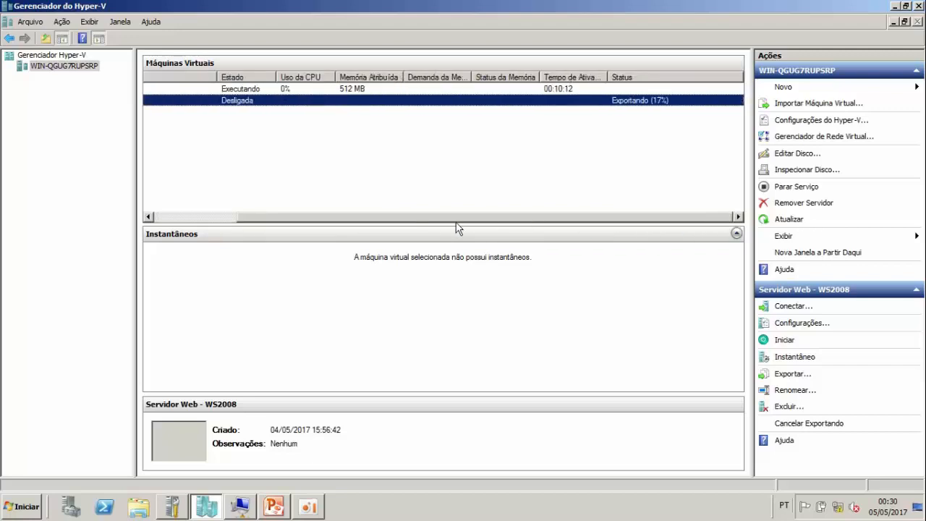
drag(456, 227, 280, 231)
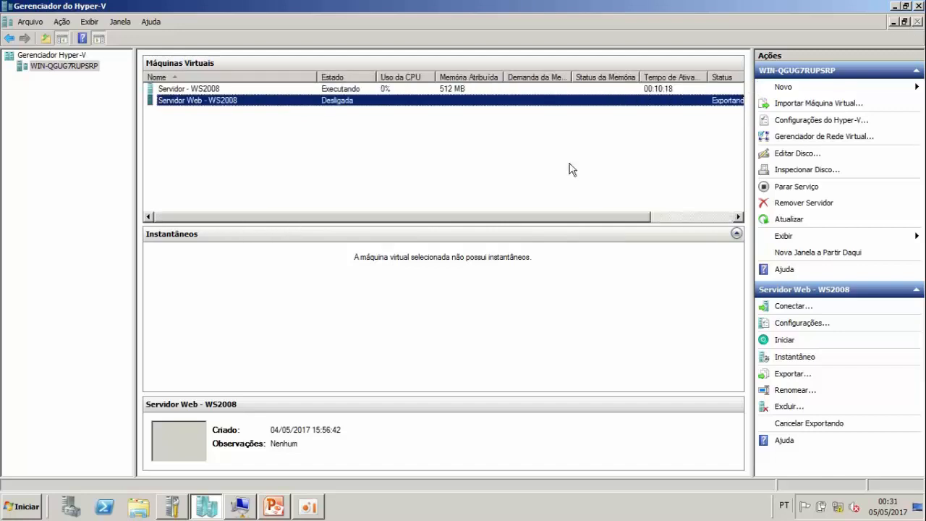
drag(526, 226, 670, 224)
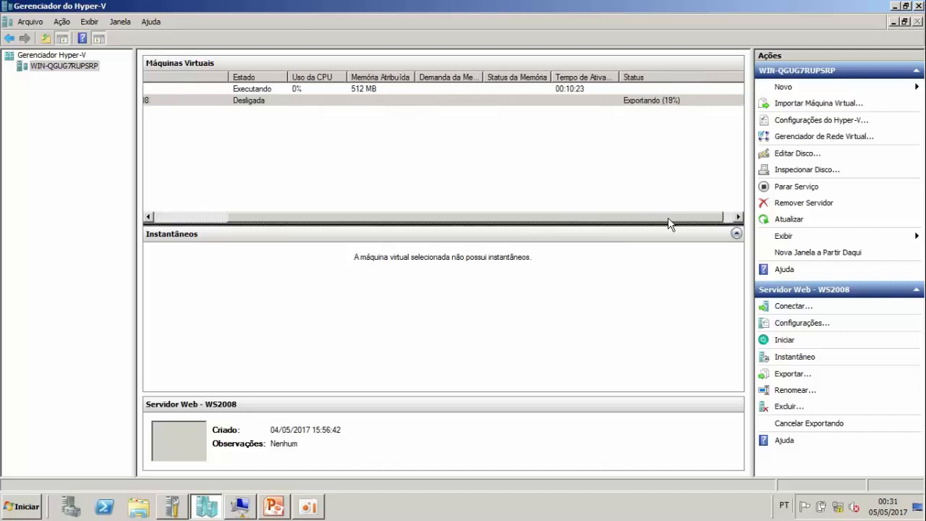
click(669, 103)
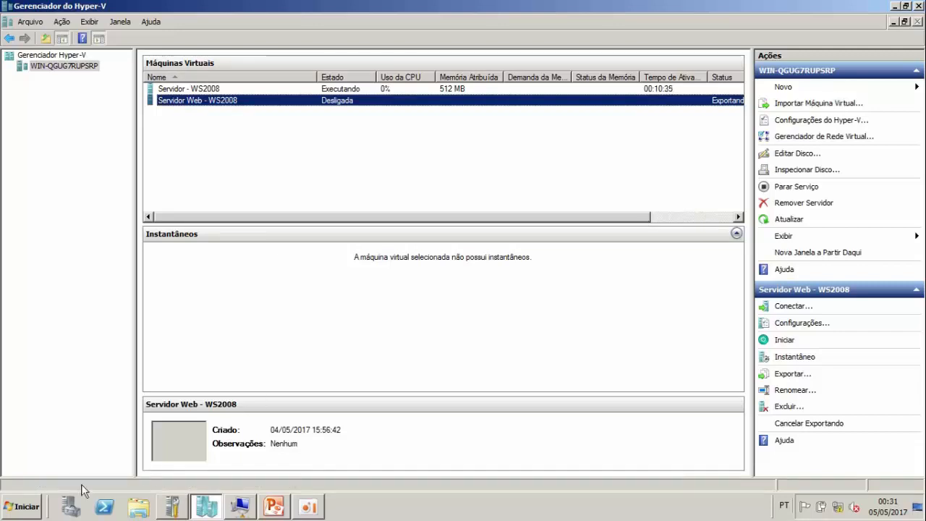
click(22, 507)
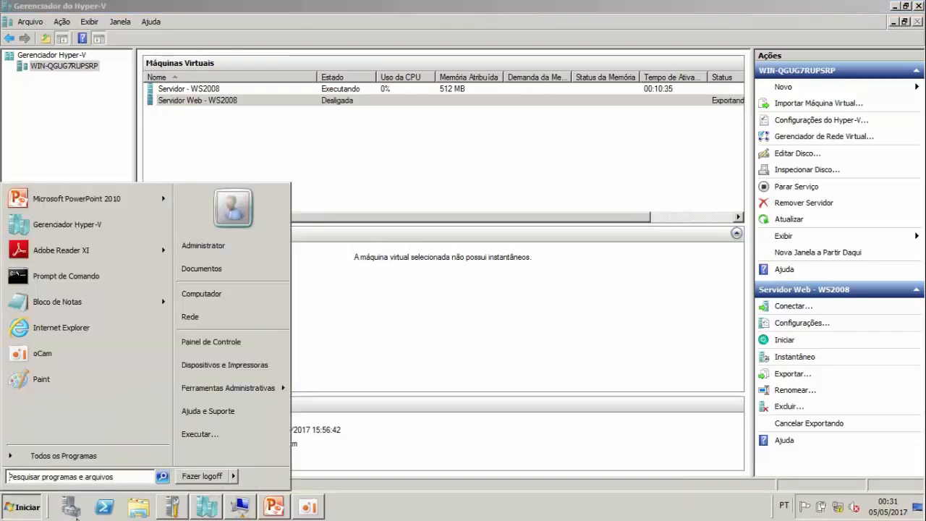
click(43, 129)
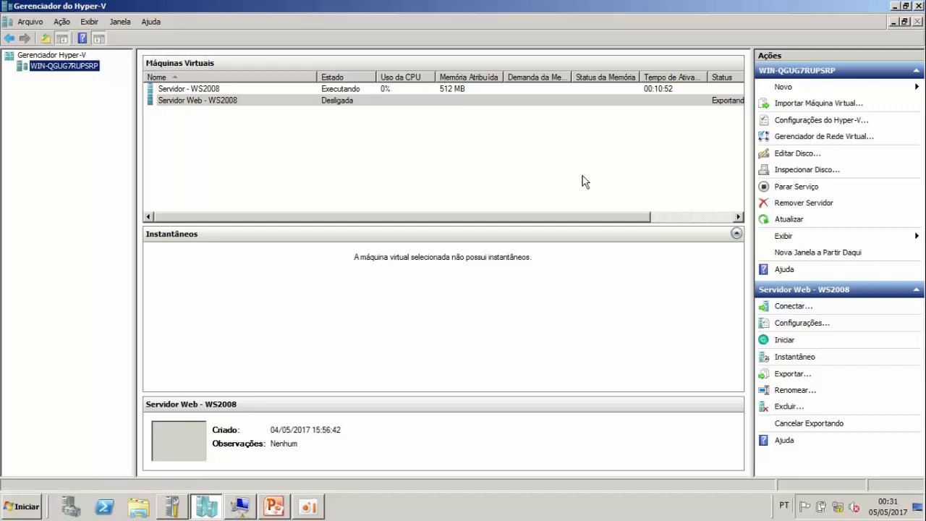
Start a virtual machine import, set its location to D:\Servidor Web - WS2008\ and cancel the import
click(842, 107)
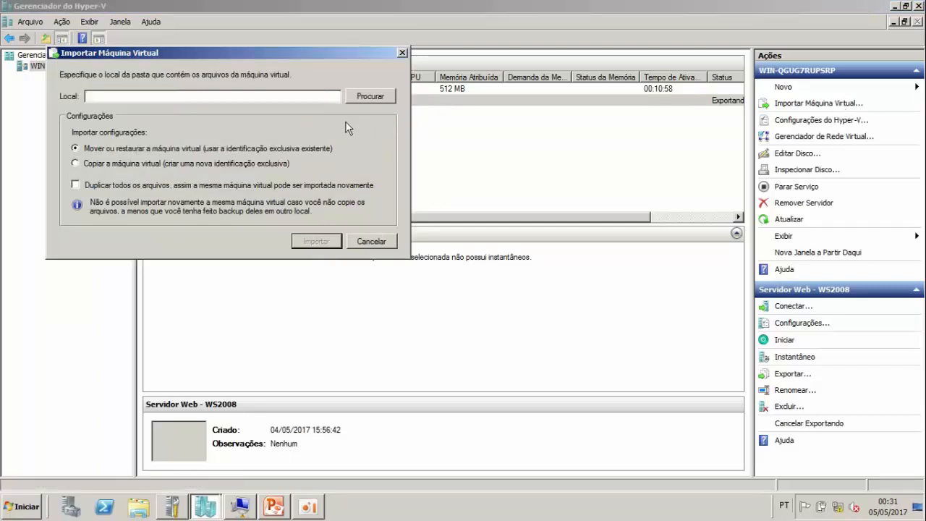
click(365, 101)
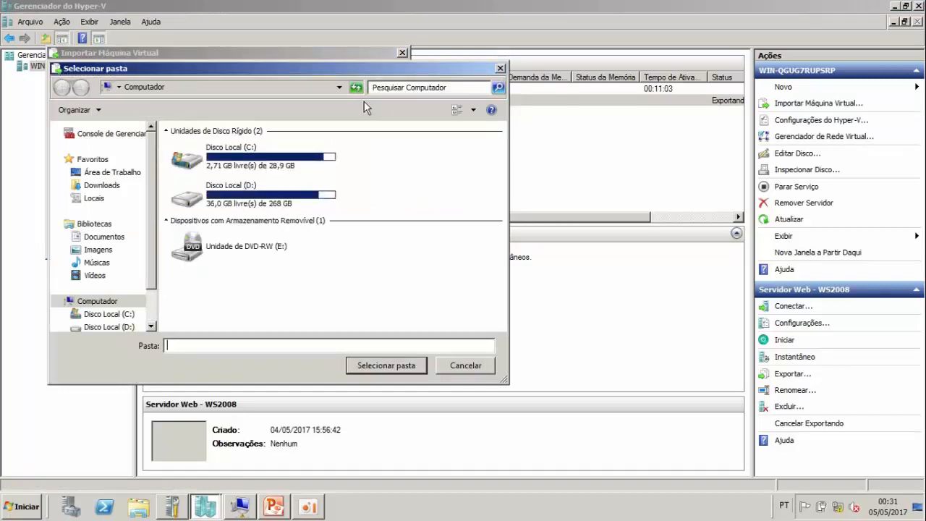
double_click(281, 193)
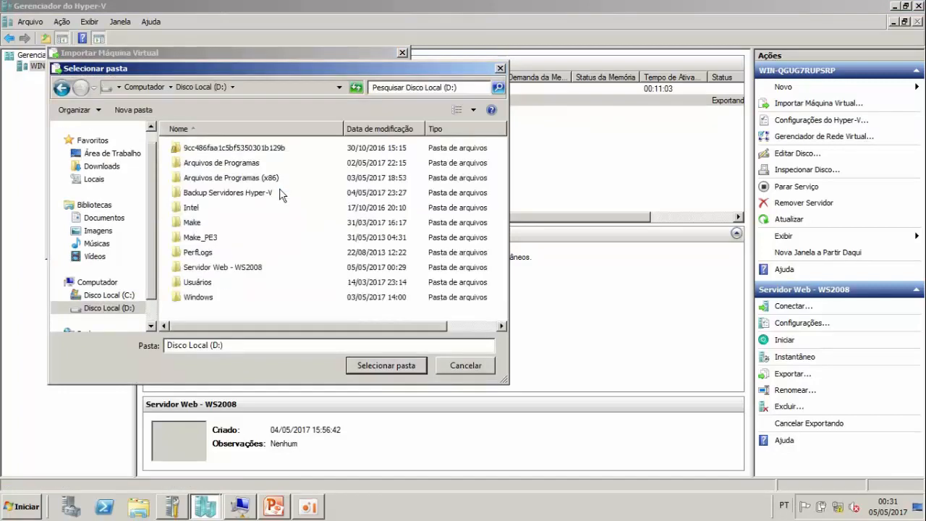
click(244, 269)
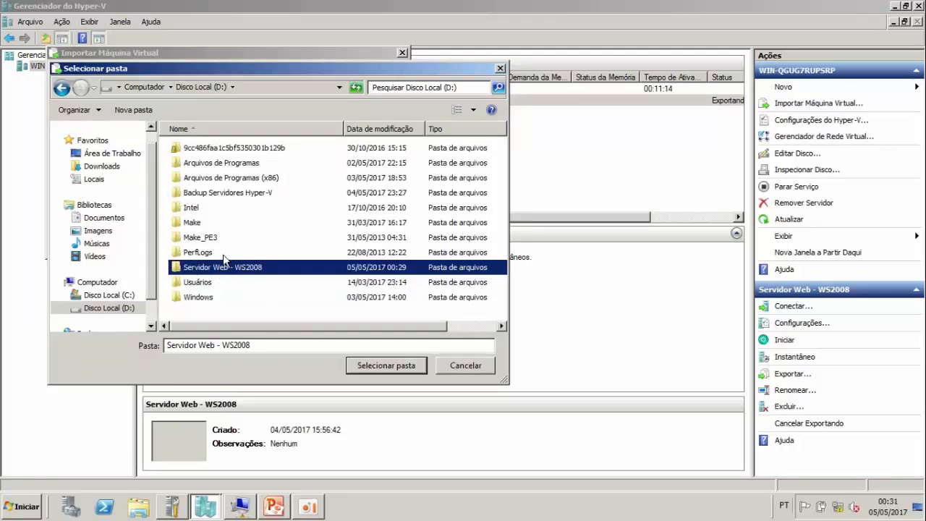
click(375, 366)
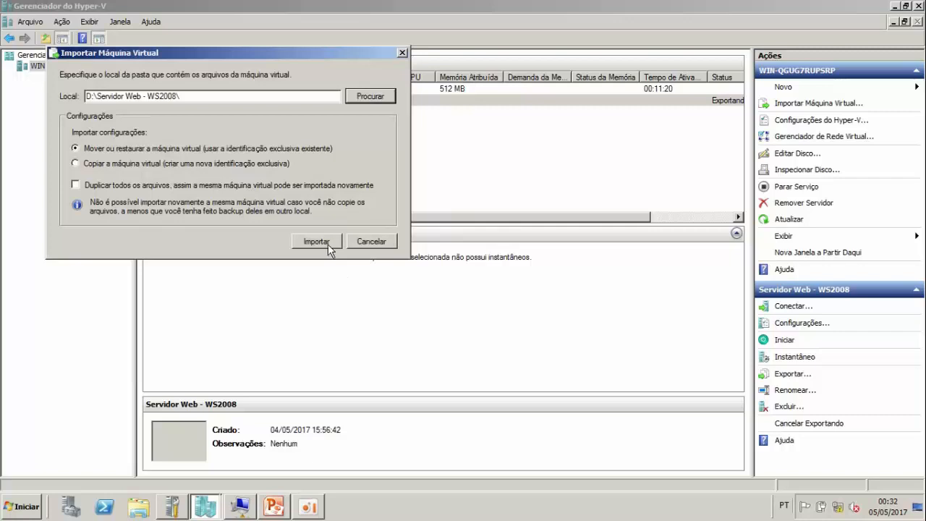
click(371, 243)
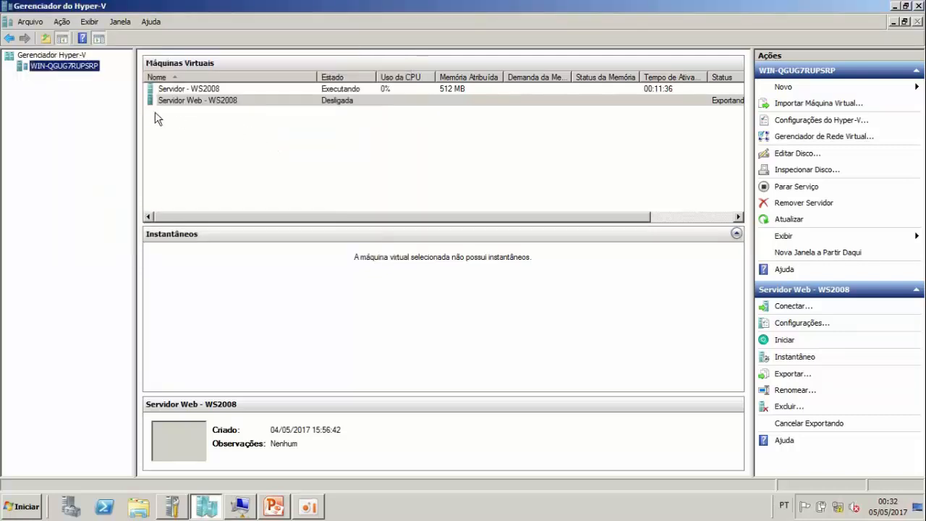
Check the Status column for Servidor Web - WS2008 and cancel its ongoing export
drag(272, 218, 329, 223)
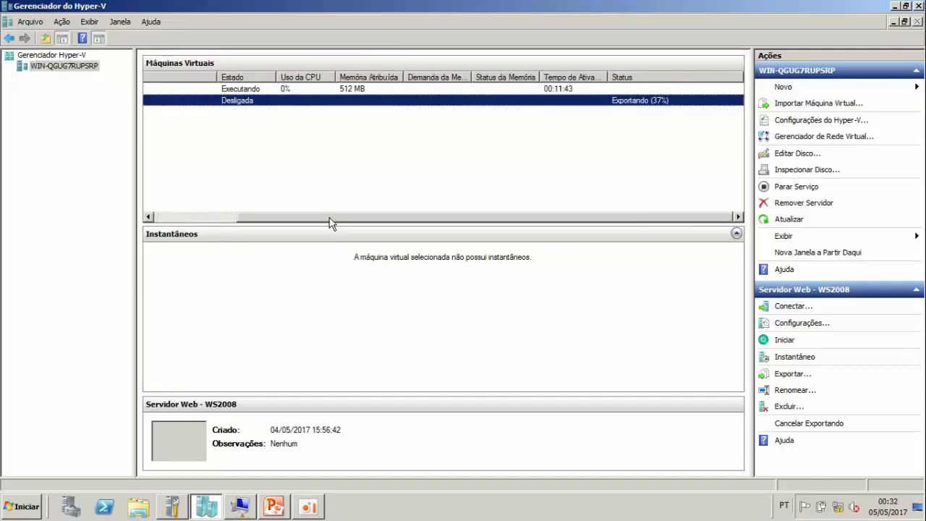
click(795, 425)
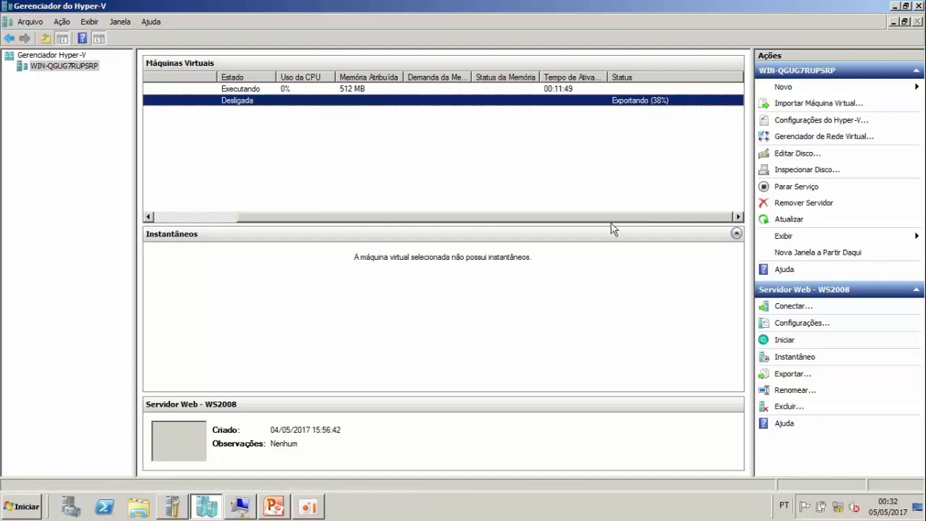
drag(606, 219, 293, 219)
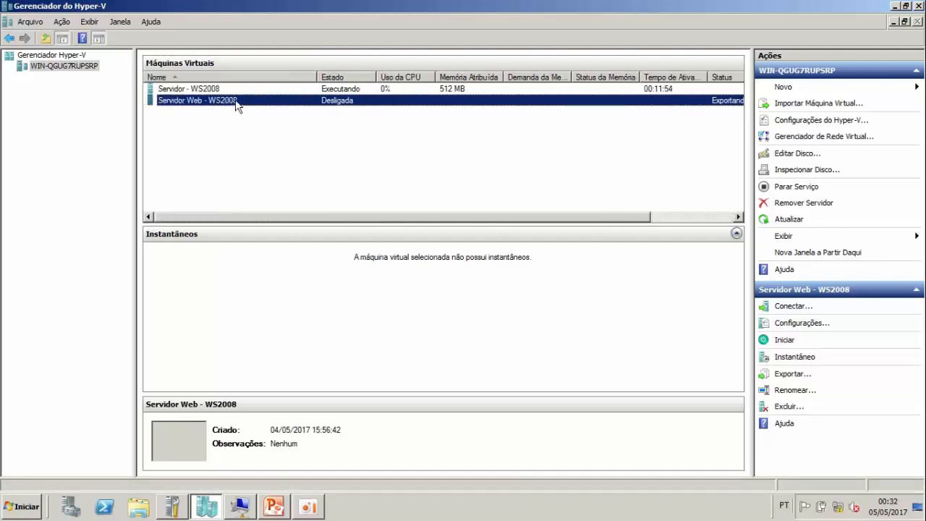
Review the commands available for Servidor Web - WS2008 and check its export state in the Status column
right_click(236, 106)
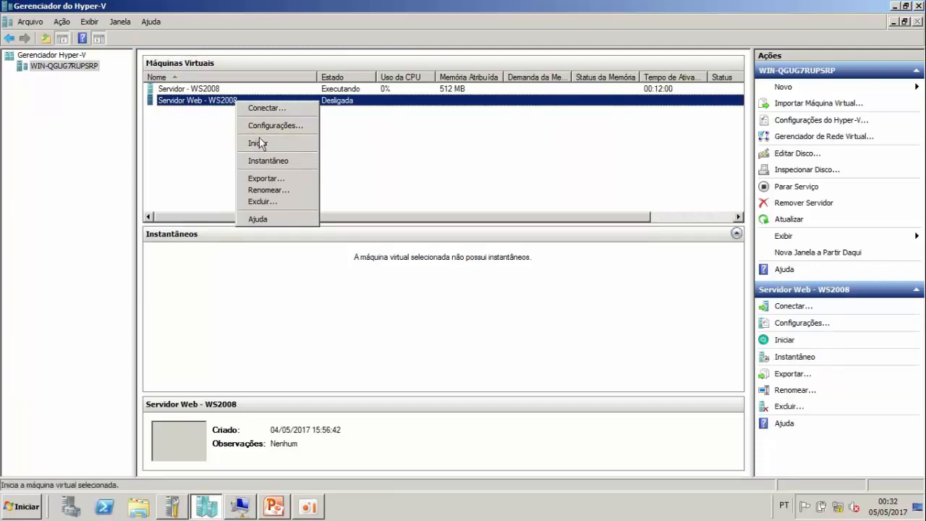
click(205, 105)
right_click(205, 105)
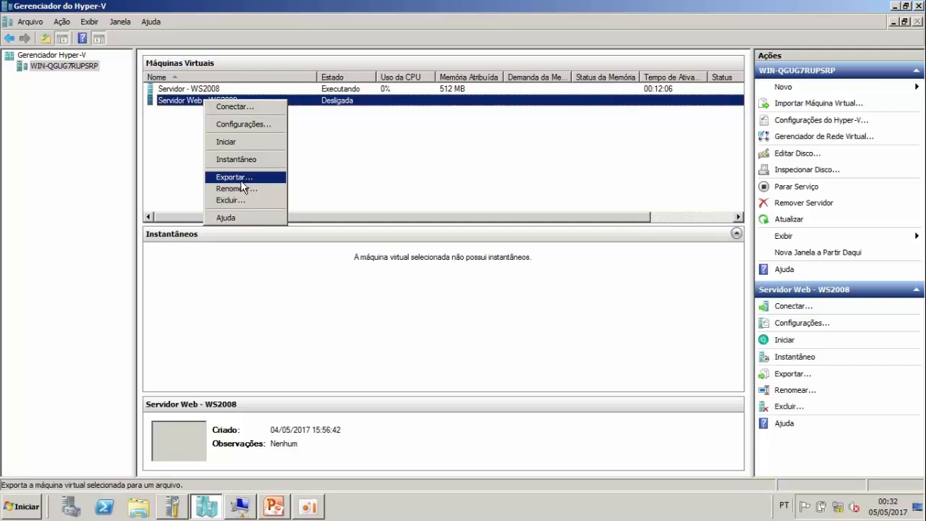
click(439, 159)
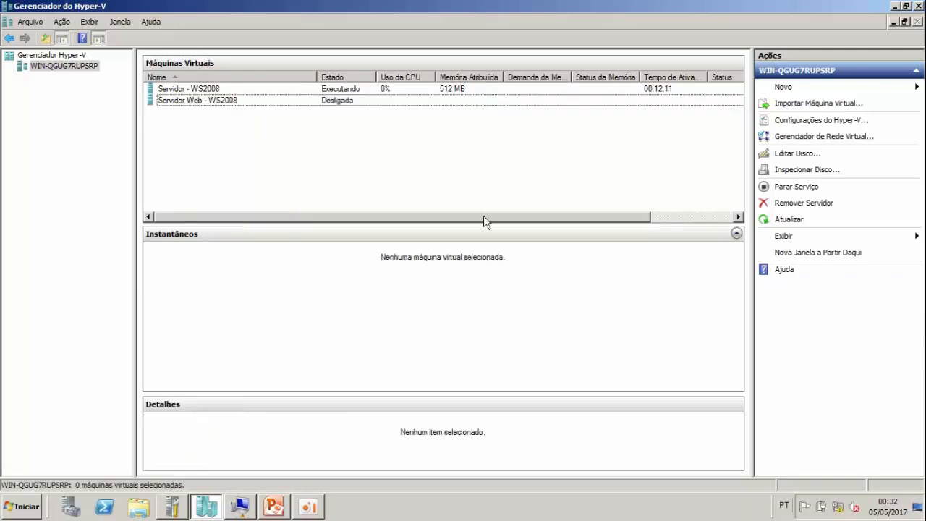
drag(486, 217, 617, 211)
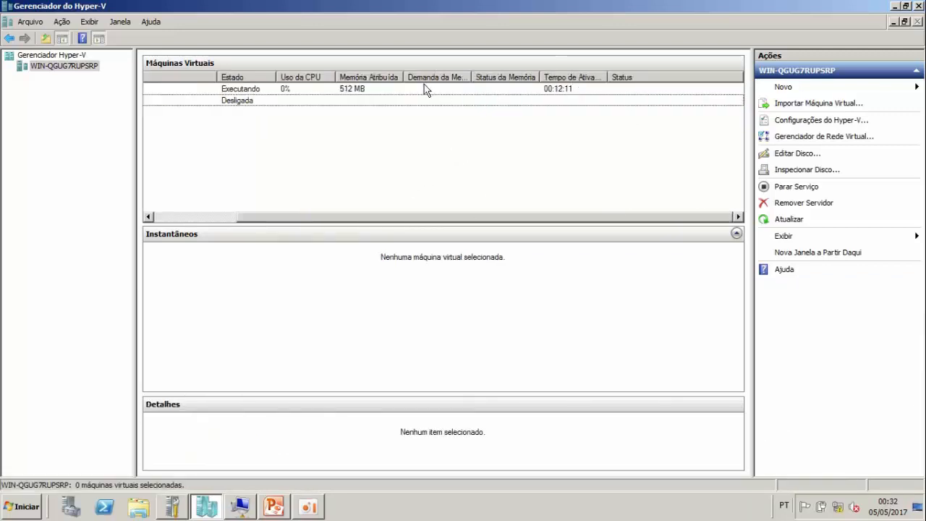
drag(455, 214, 290, 214)
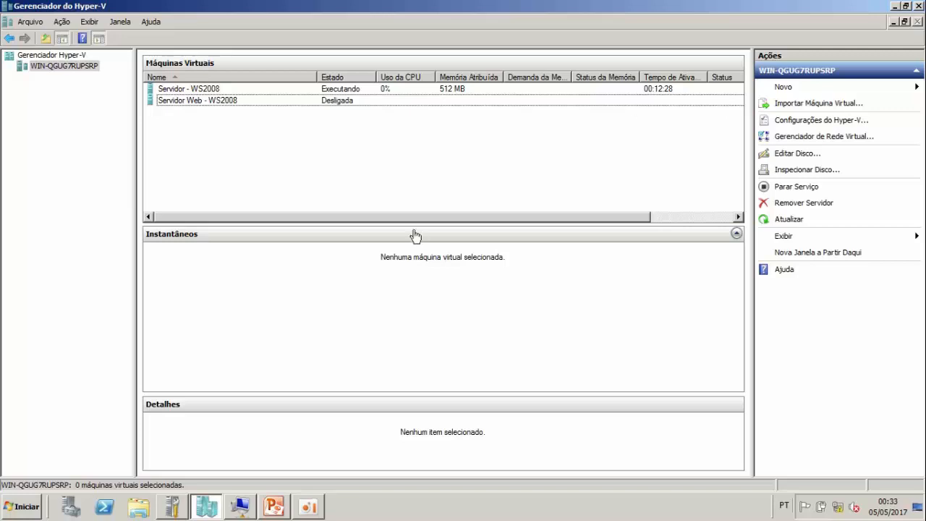
Open the virtual machine import again, choose the Servidor Web - WS2008 folder on Disco Local (D:) and cancel
click(854, 105)
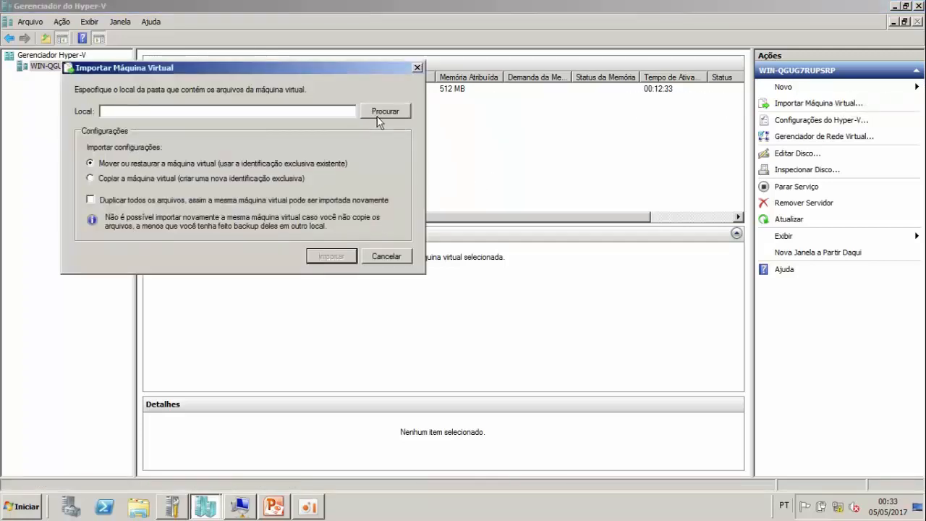
click(381, 114)
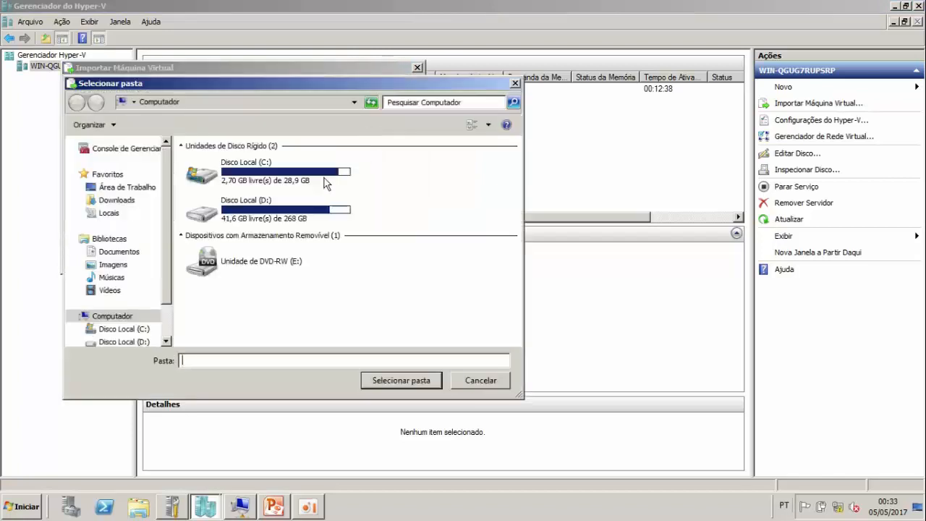
click(238, 214)
double_click(238, 214)
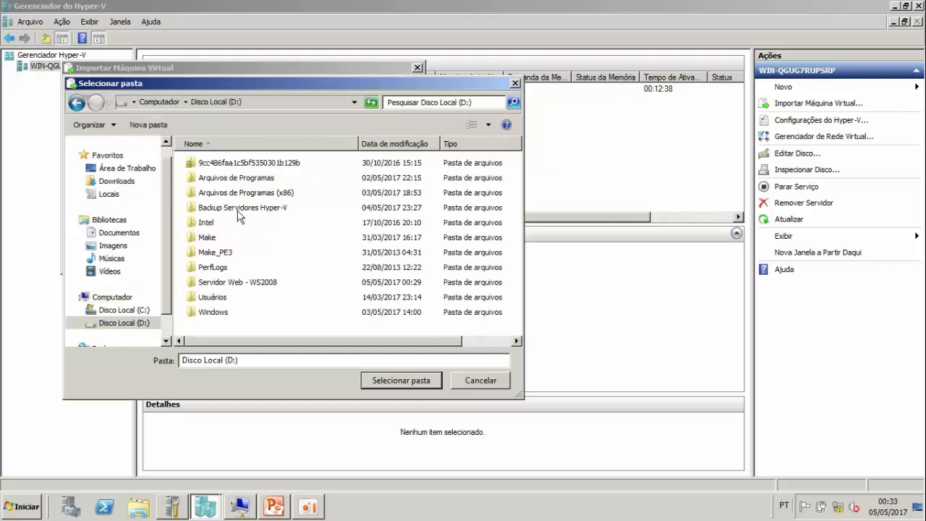
click(253, 283)
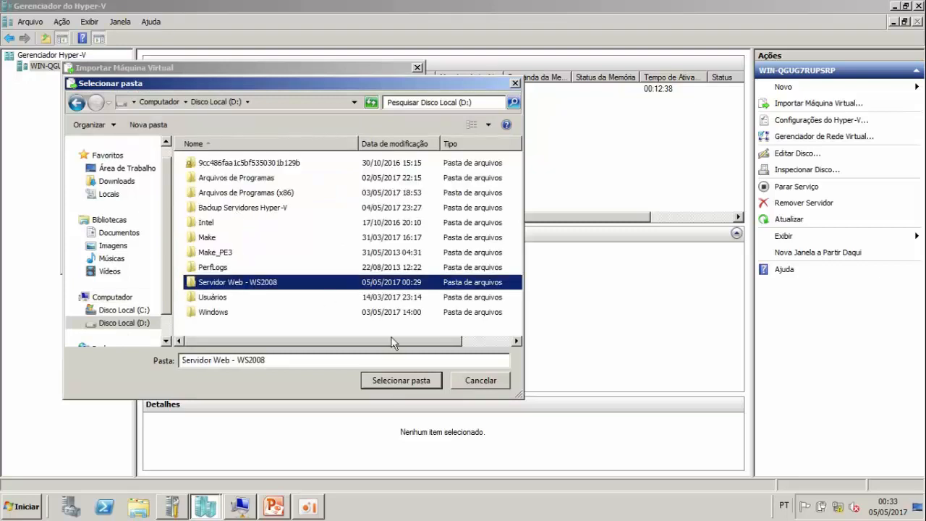
click(419, 380)
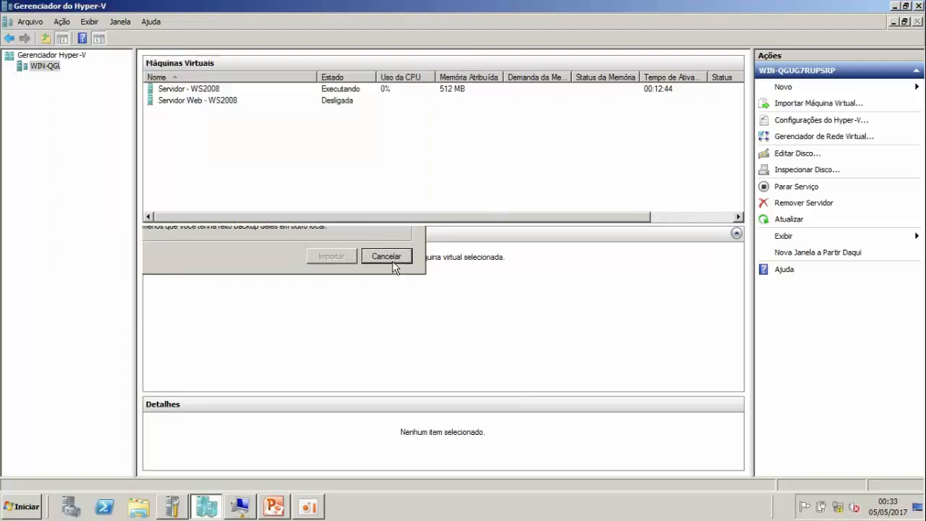
drag(160, 119, 372, 123)
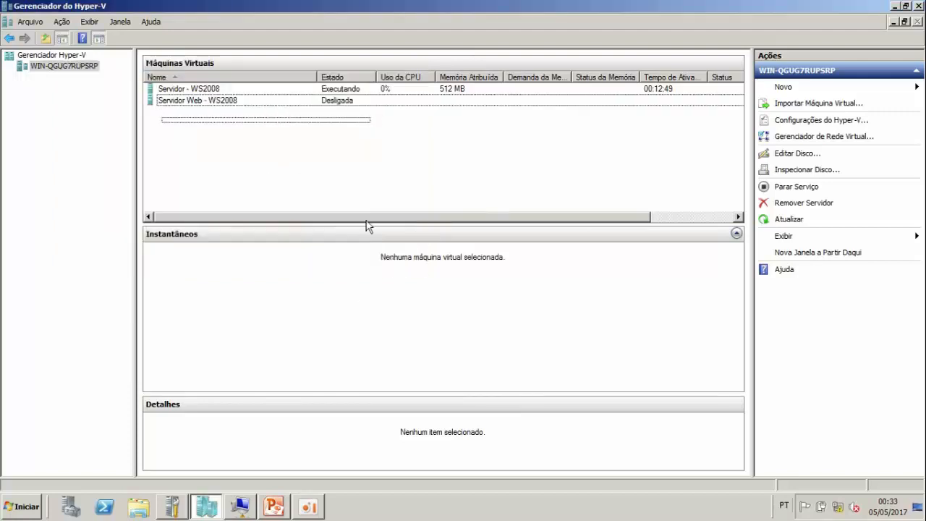
Switch to the PowerPoint slideshow and show the slide on installing the Hyper-V administration console
click(274, 506)
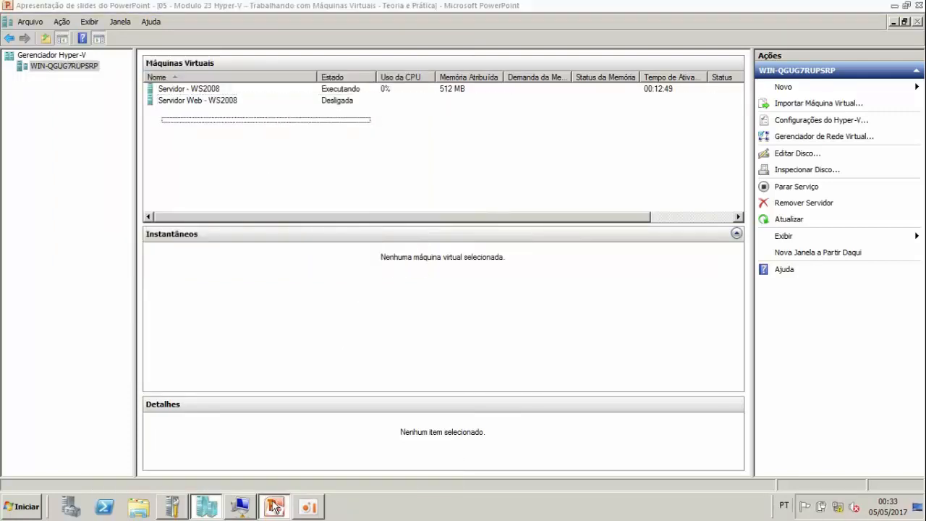
click(486, 295)
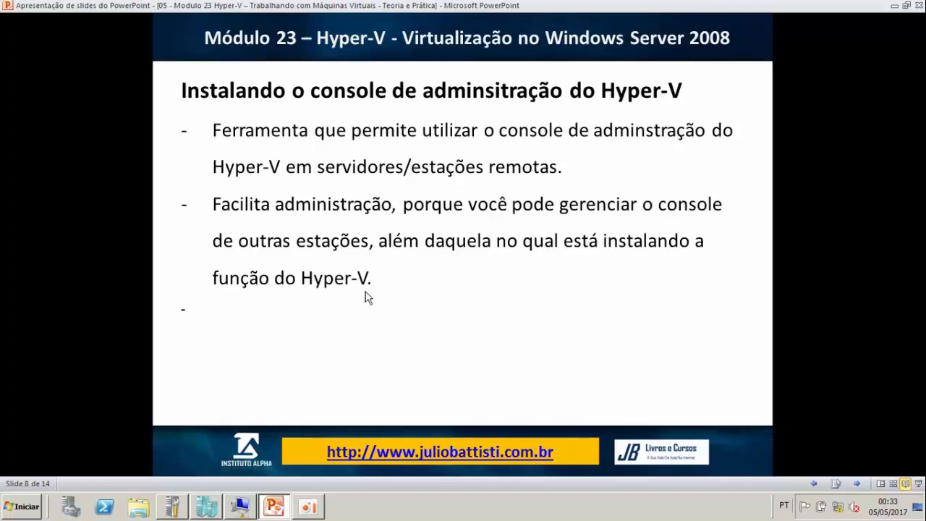
Minimize the Hyper-V Manager, Servidor - WS2008 connection and PowerPoint windows to reach the desktop, leaving no desktop icon selected
click(238, 514)
click(203, 508)
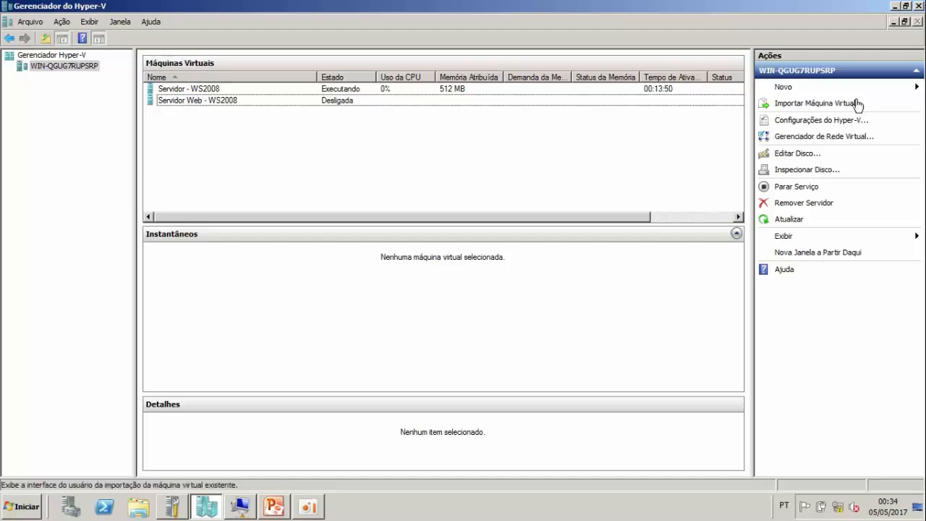
click(895, 6)
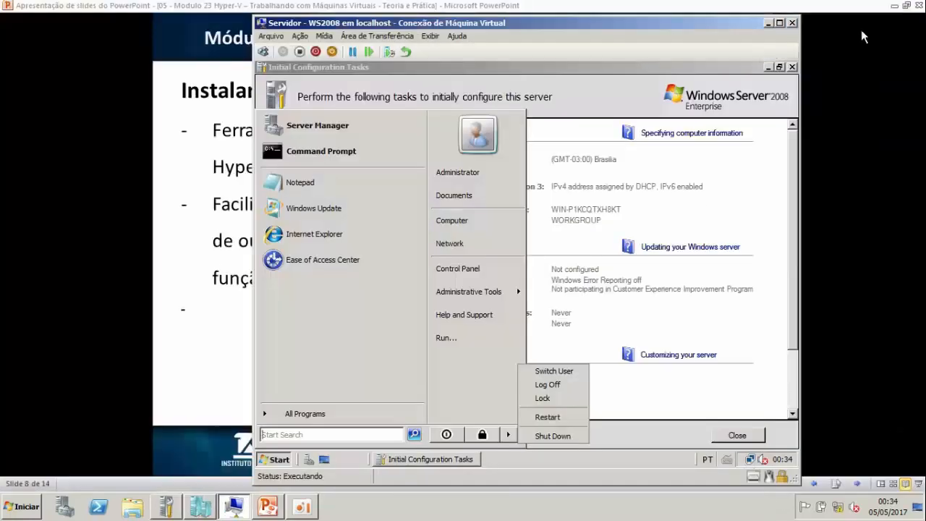
click(767, 23)
click(894, 6)
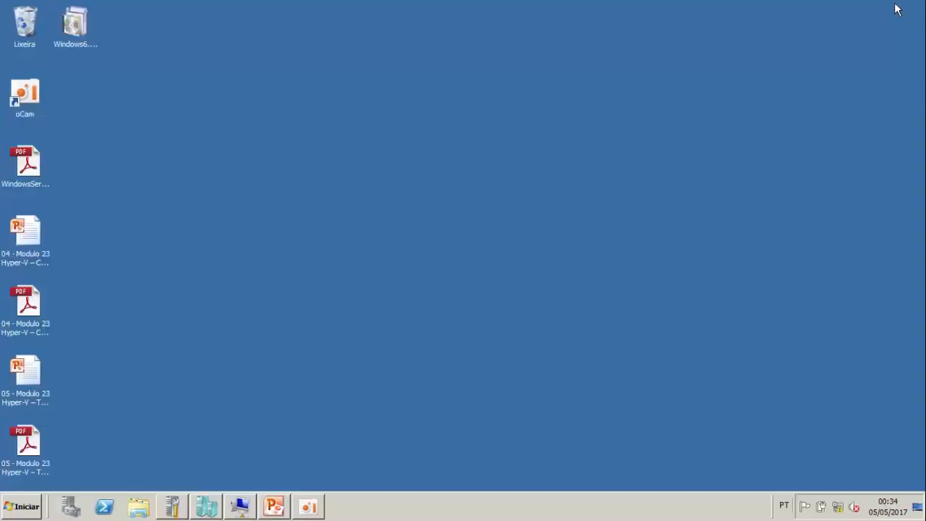
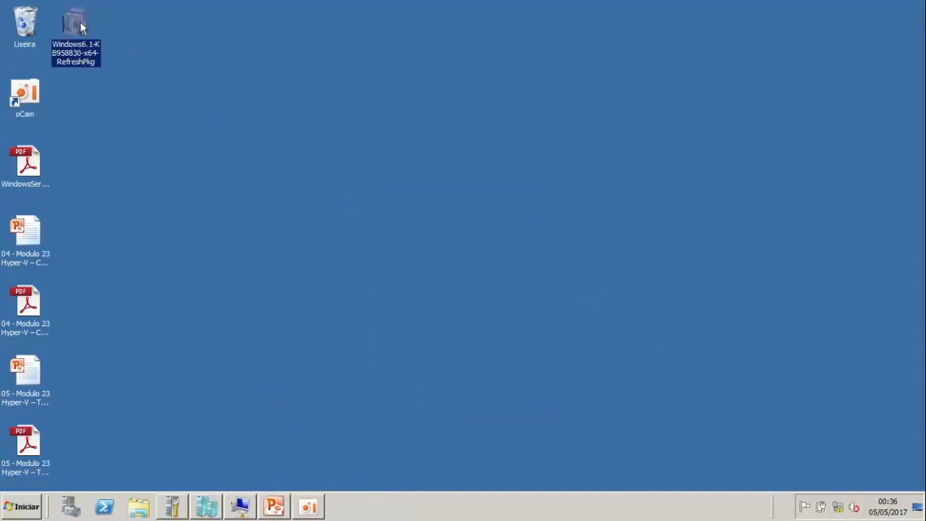
click(484, 201)
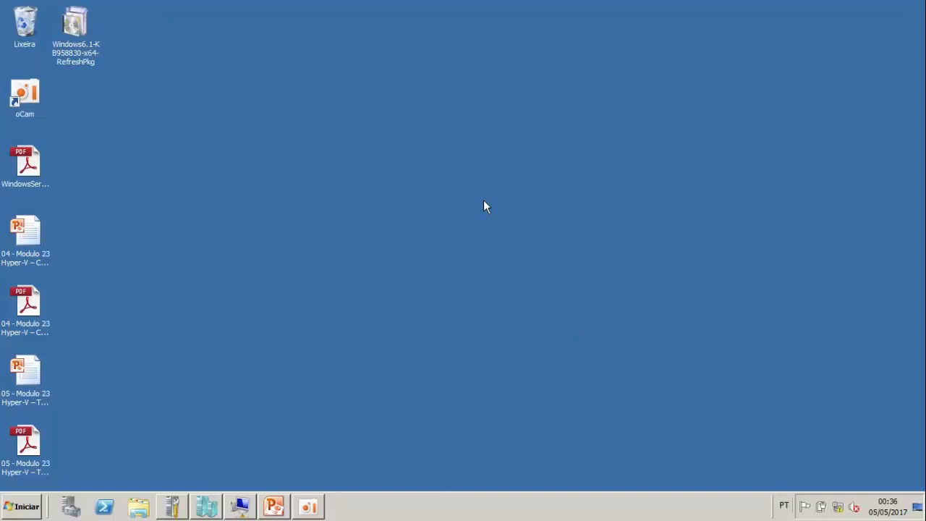
Locate Gerenciador Hyper-V among the administrative tools and switch to its already open window
click(35, 512)
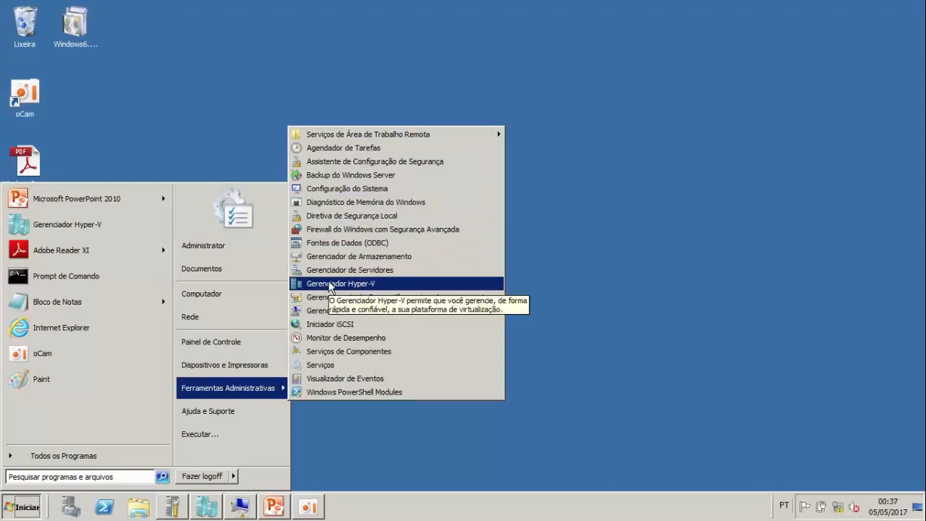
click(559, 283)
click(205, 514)
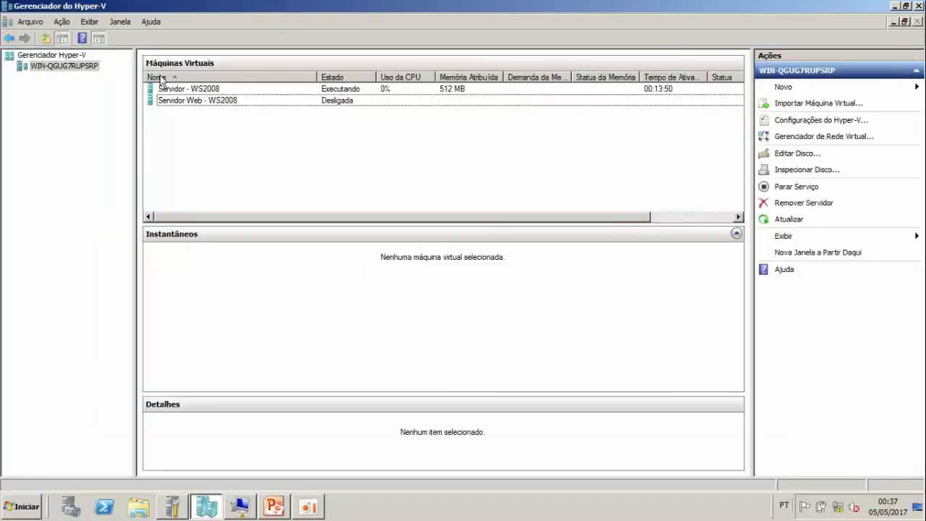
Start connecting Gerenciador Hyper-V to a server, choose Outro computador, open the computer search, and cancel both dialogs
click(75, 58)
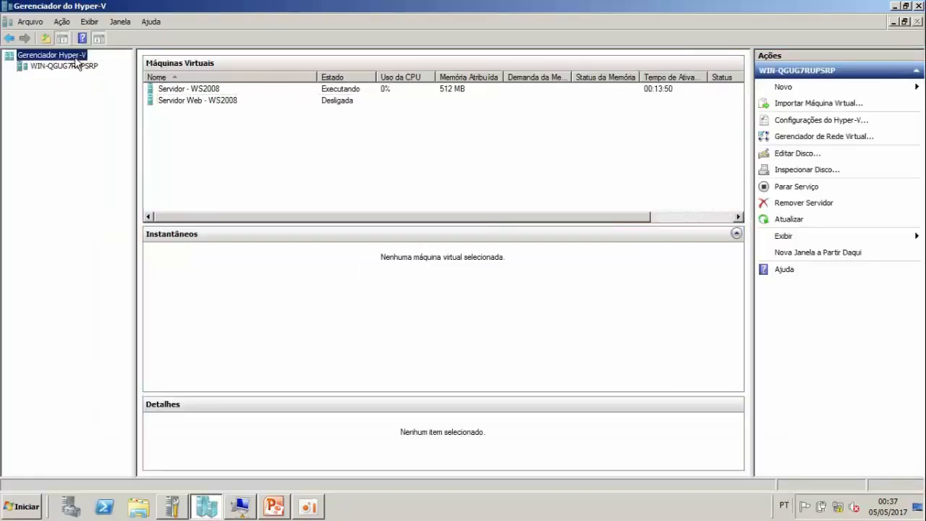
right_click(75, 62)
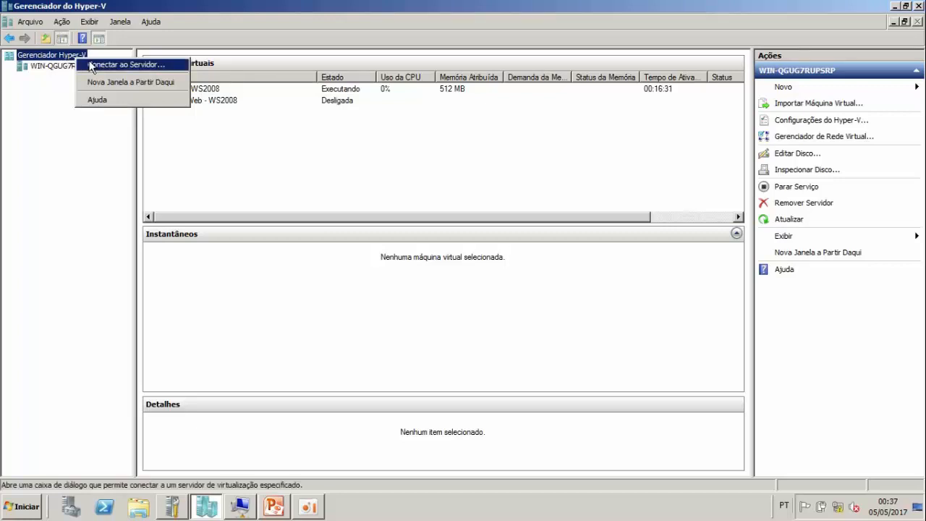
click(92, 65)
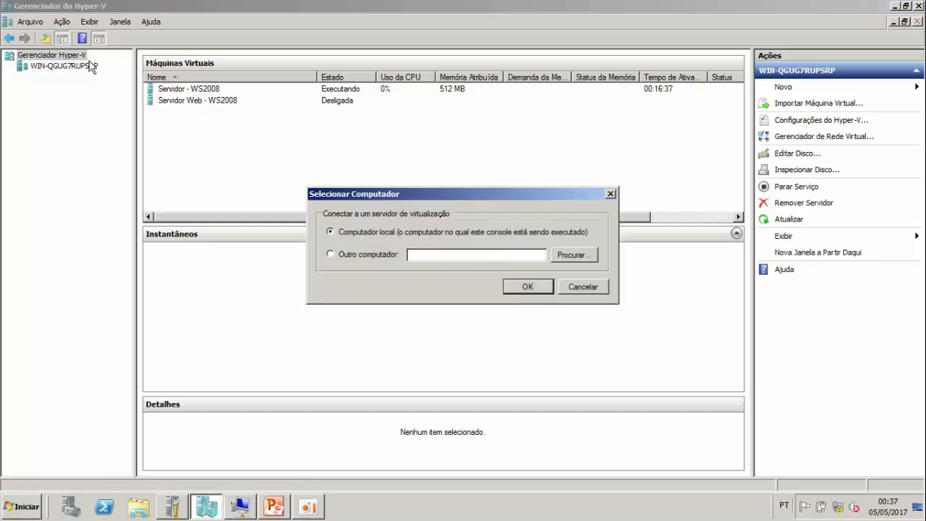
click(331, 254)
click(564, 255)
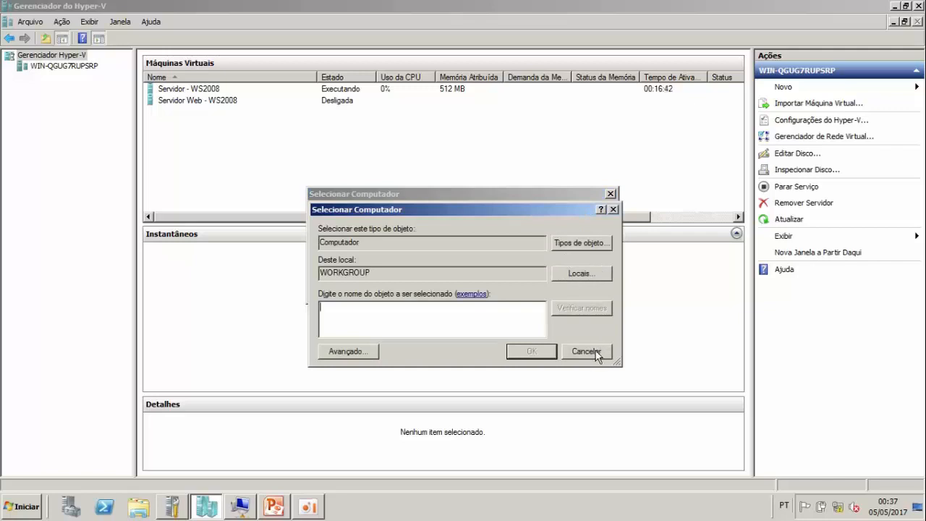
text(ac)
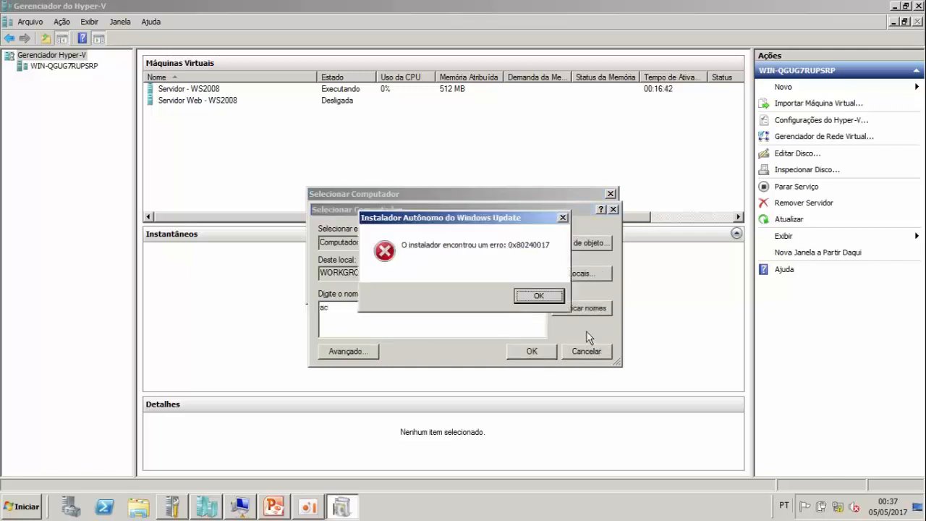
click(539, 295)
double_click(356, 324)
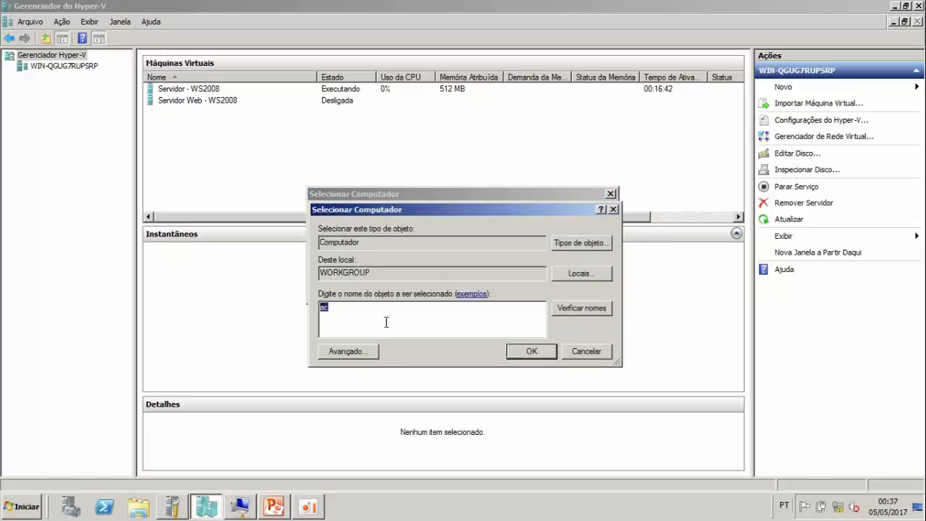
click(568, 351)
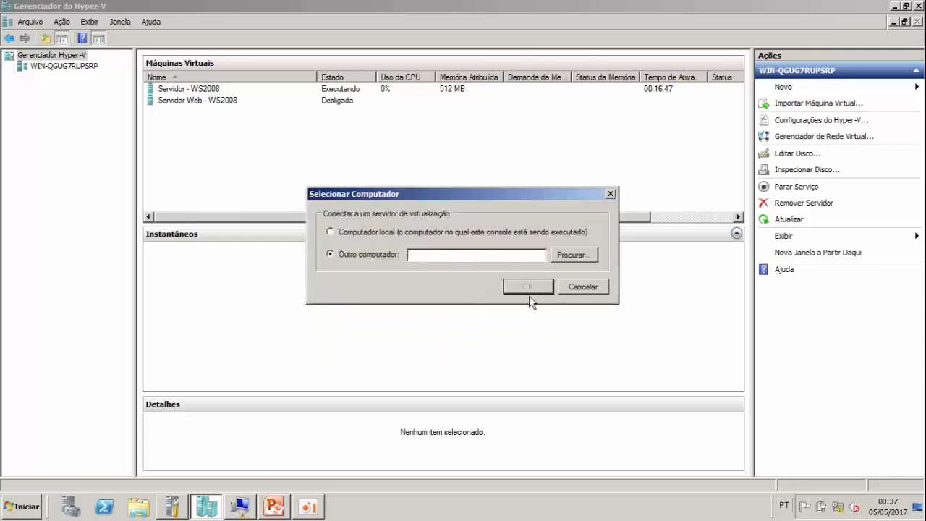
click(582, 286)
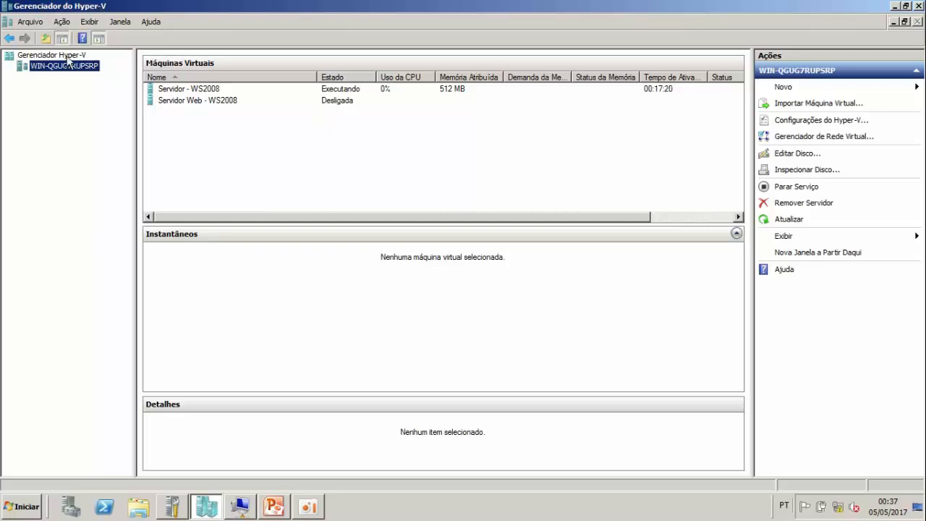
click(22, 507)
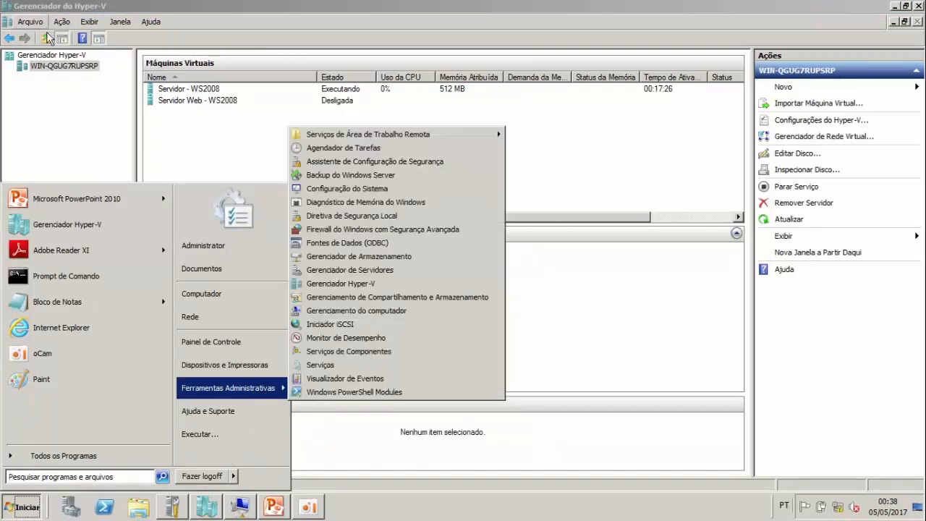
click(52, 58)
right_click(52, 58)
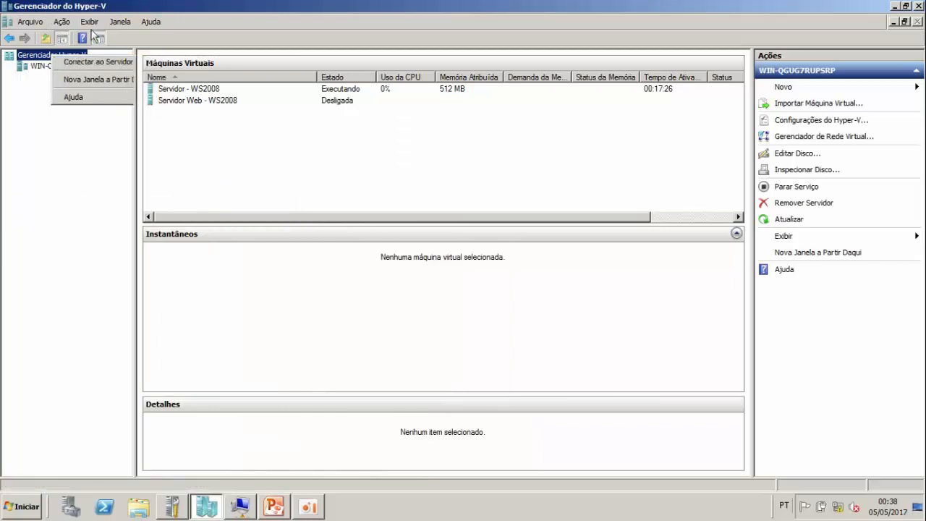
key(Escape)
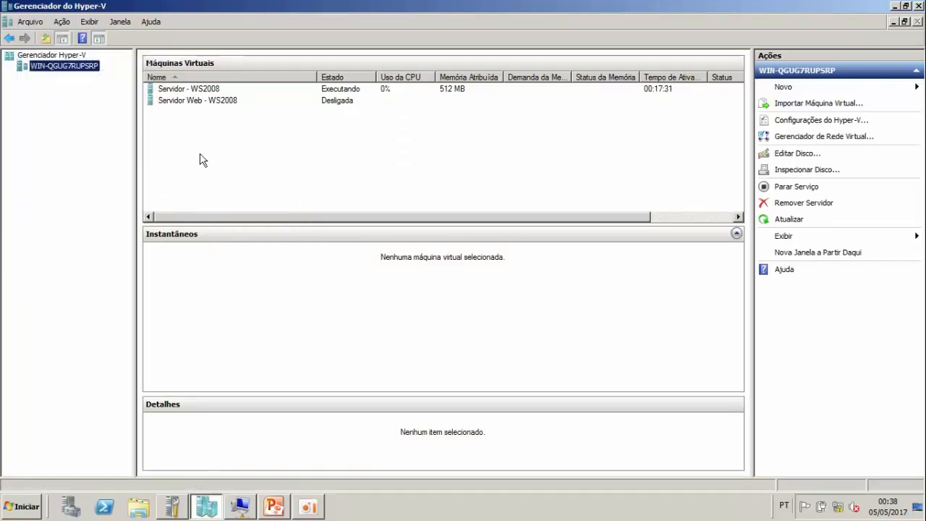
click(22, 505)
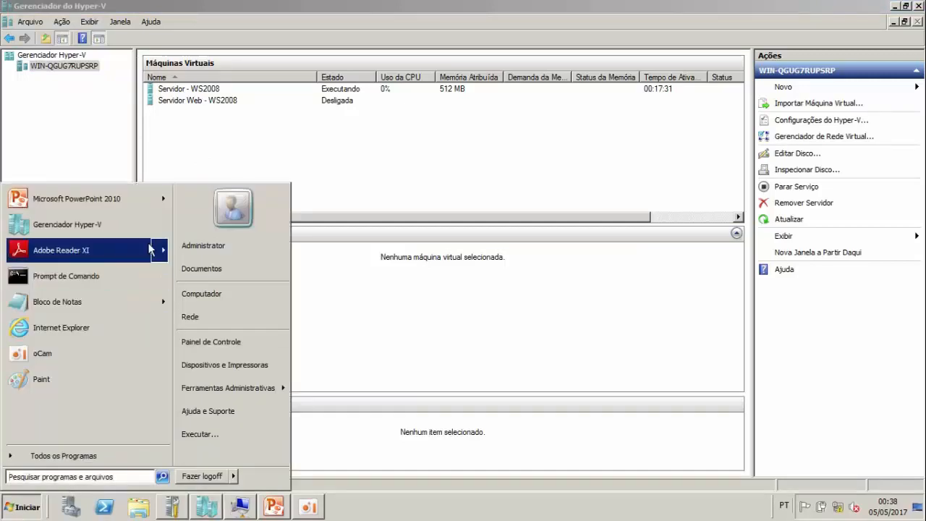
mouse_move(149, 249)
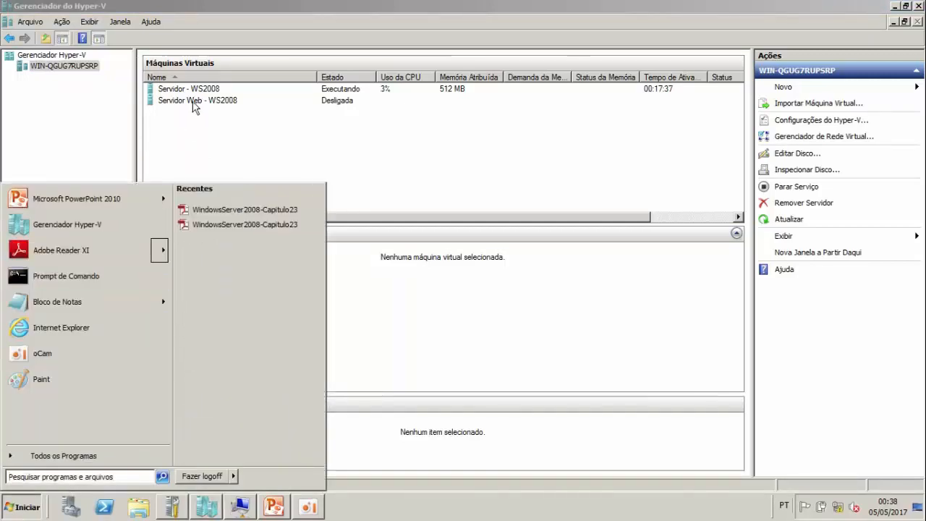
click(143, 94)
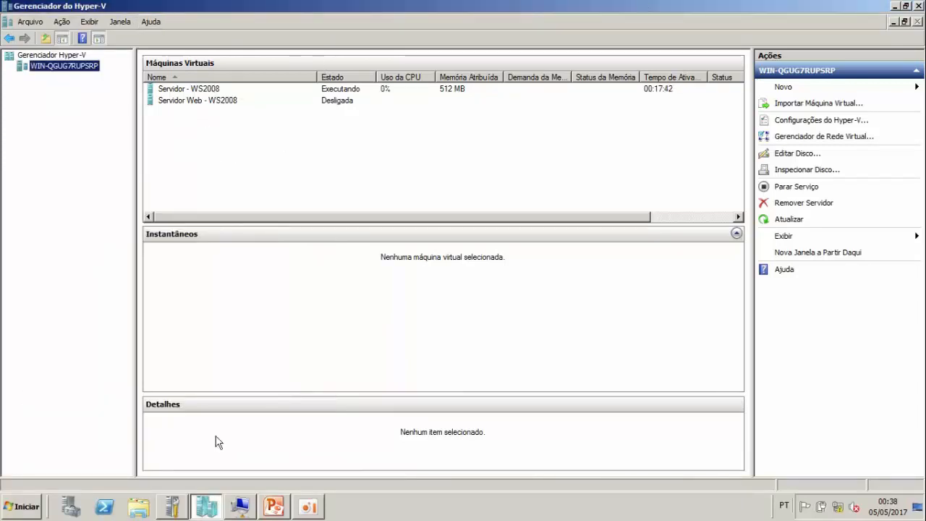
Select the Servidor Web - WS2008 virtual machine in the list
click(222, 100)
click(222, 90)
click(228, 103)
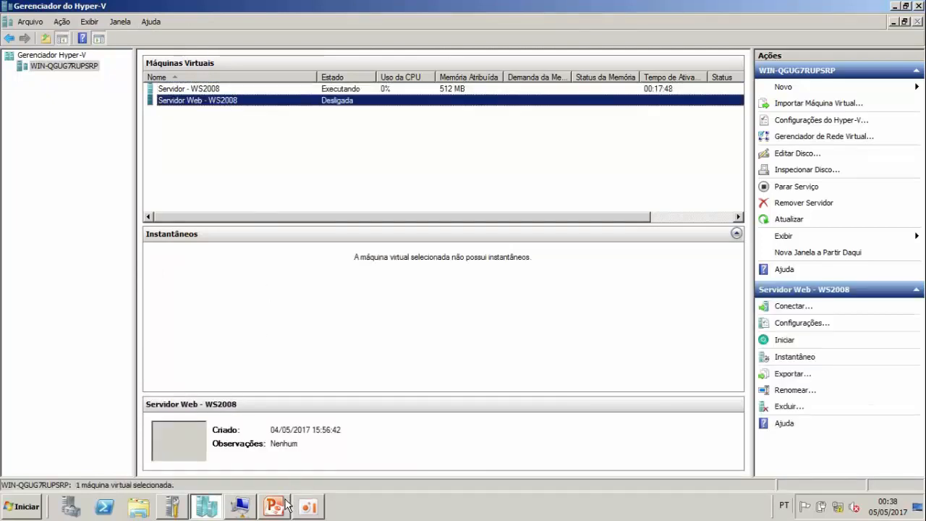
Switch to PowerPoint, advance to the Virtual Server e Virtual PC x Hyper-V slide, and compare it with the Hyper-V windows
click(284, 508)
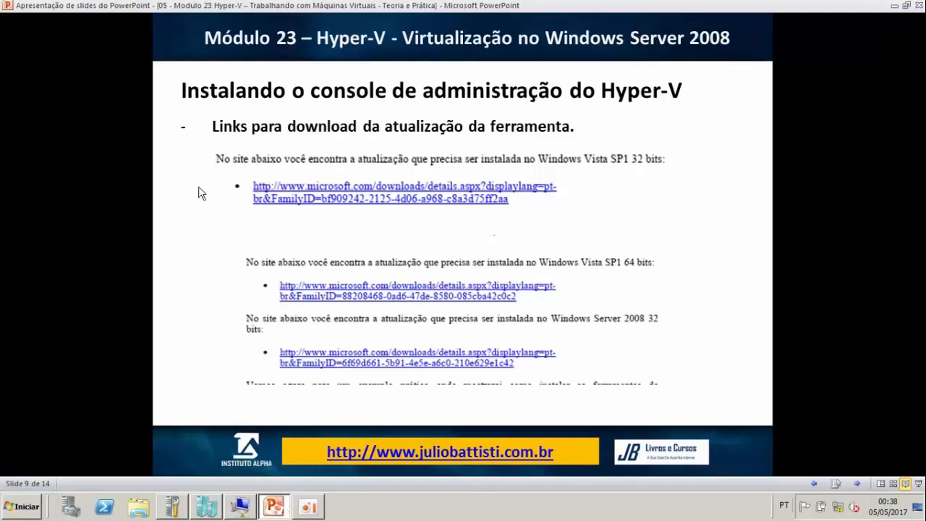
click(199, 188)
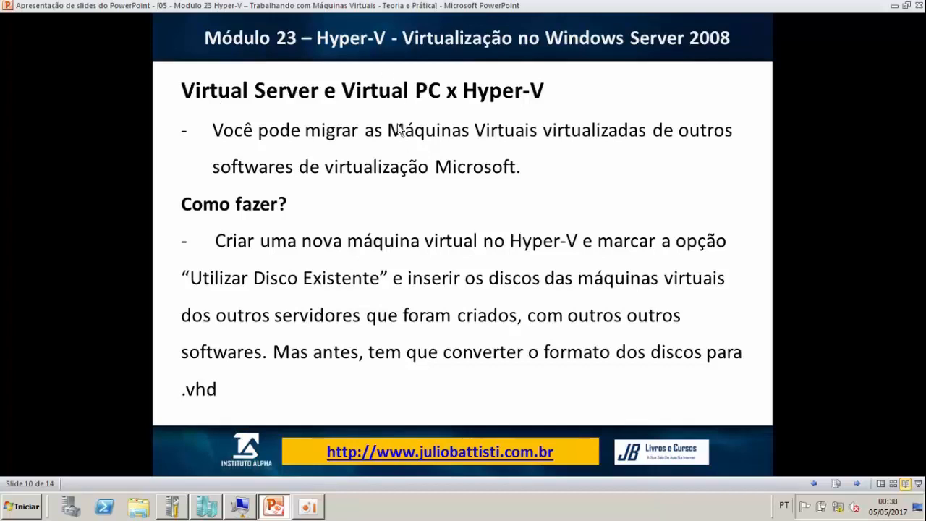
click(241, 506)
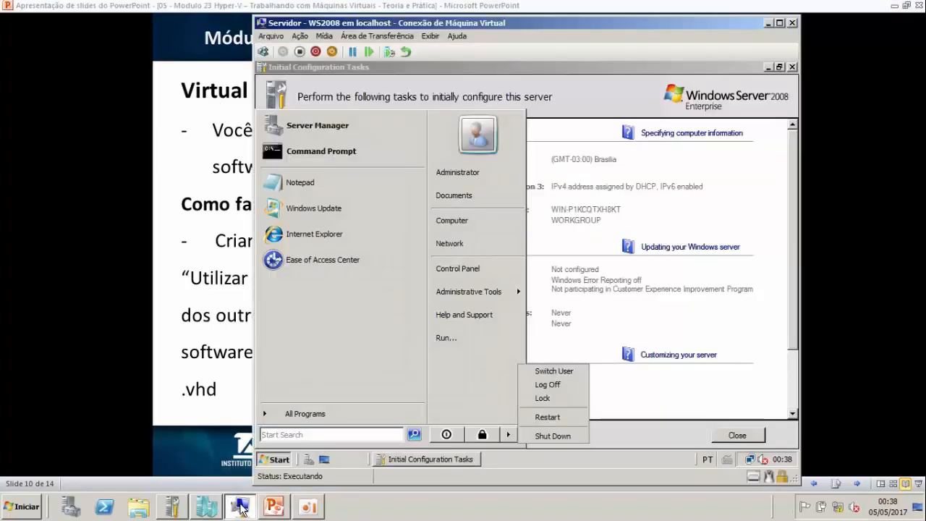
click(204, 514)
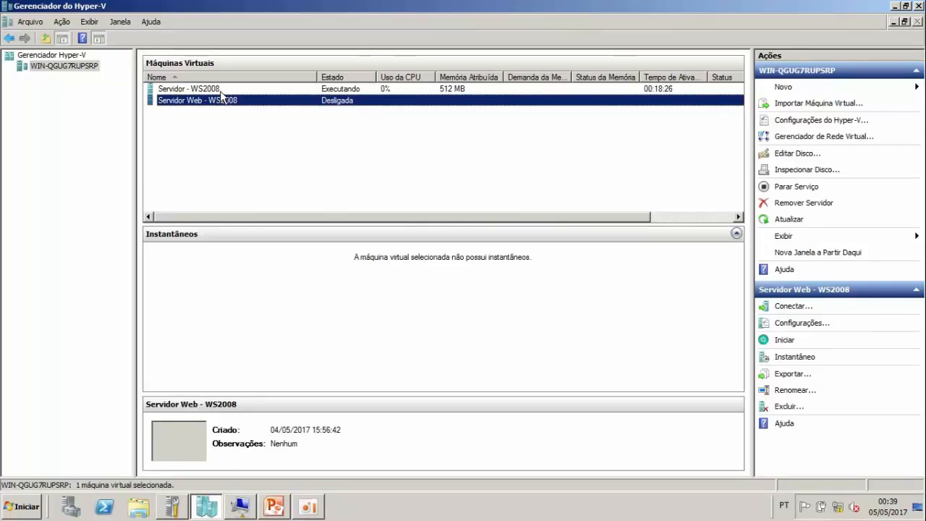
click(274, 510)
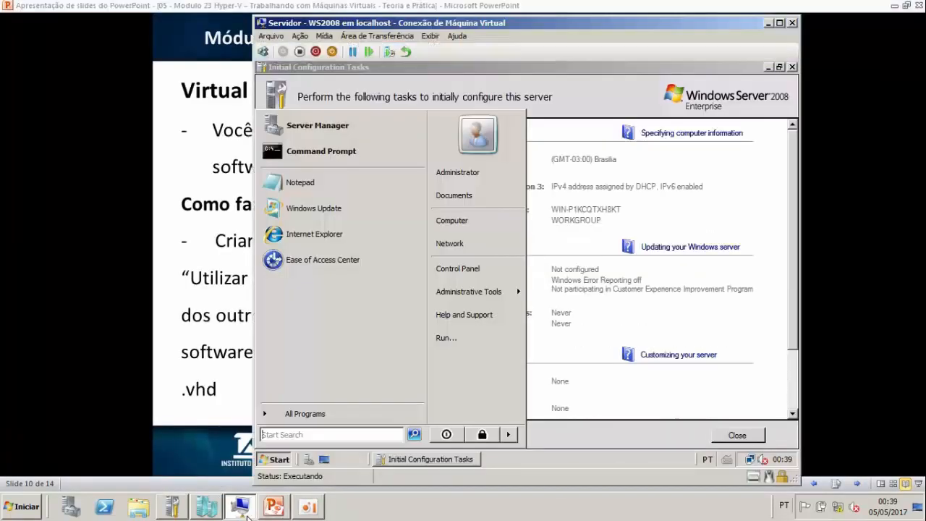
click(229, 513)
click(209, 509)
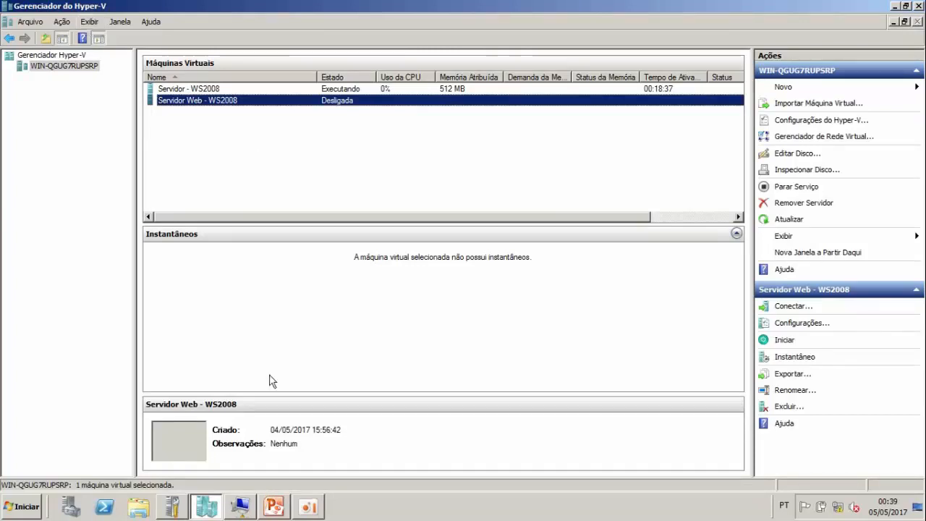
click(240, 506)
click(272, 510)
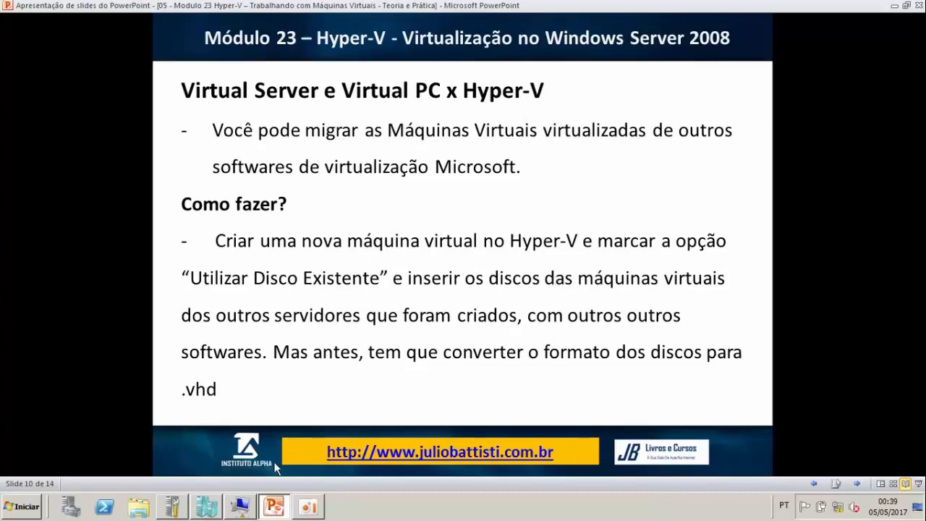
Switch to the Hyper-V Manager and start the new virtual machine wizard for WIN-QGUG7RUPSRP, with the slideshow behind it
click(245, 508)
click(230, 508)
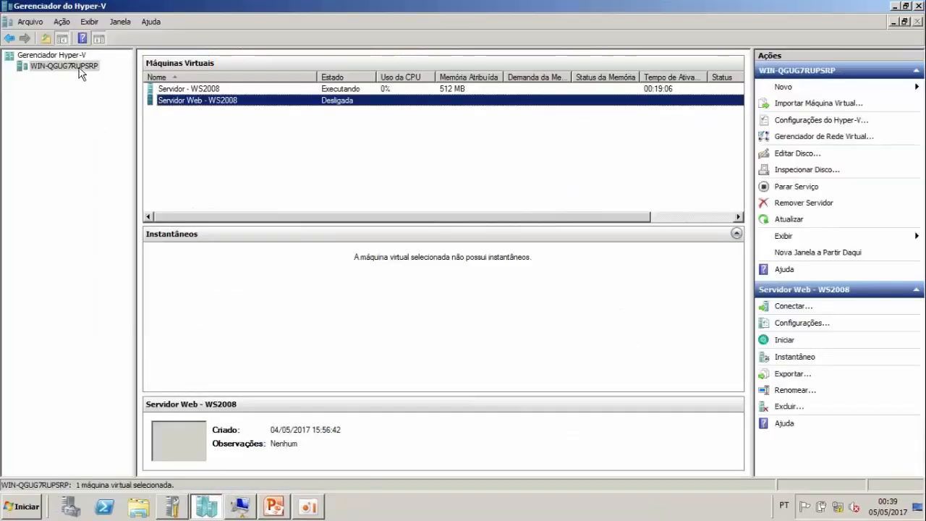
right_click(80, 67)
mouse_move(173, 73)
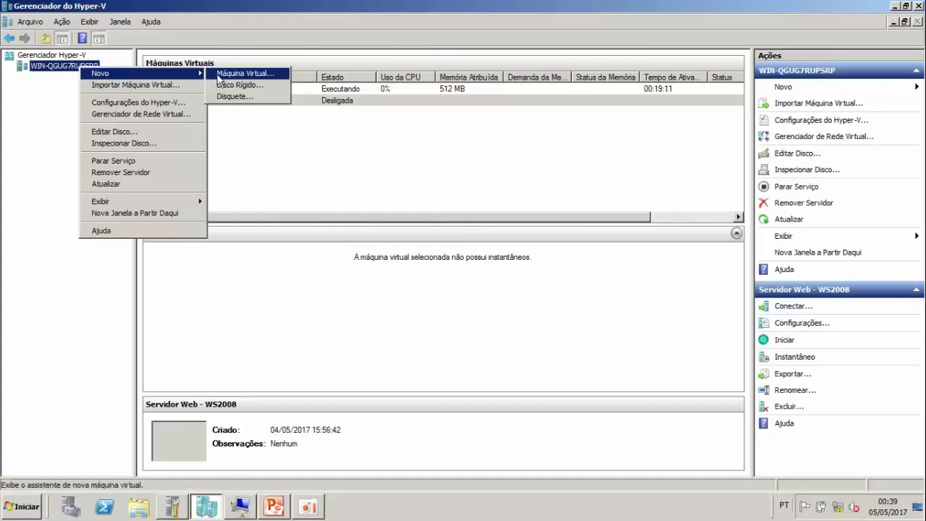
click(217, 73)
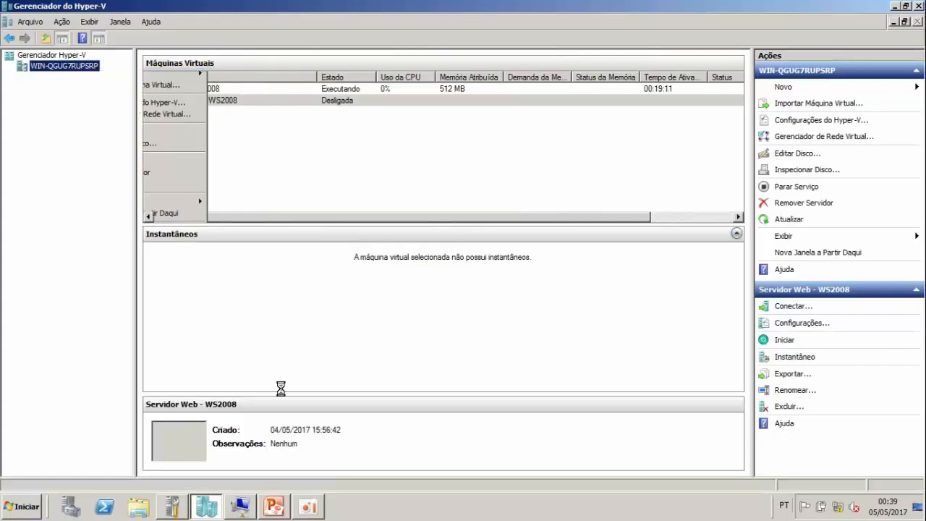
click(253, 511)
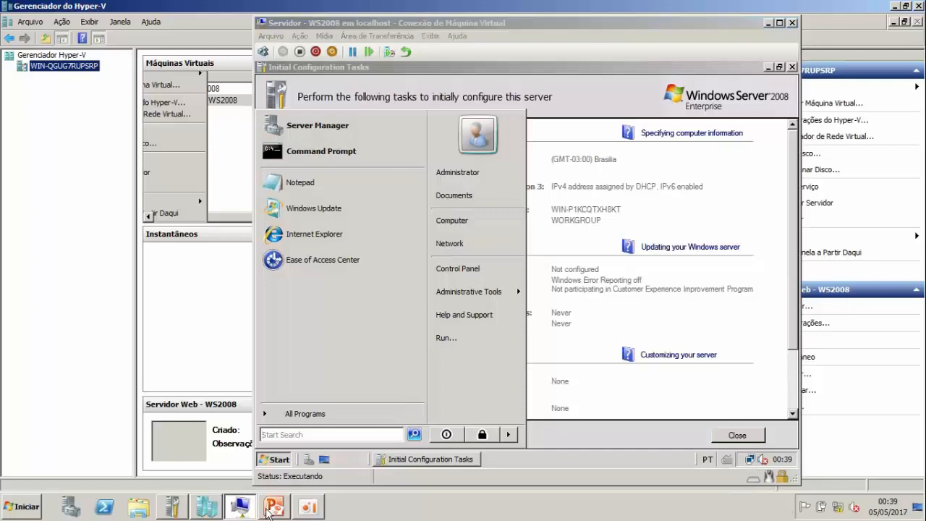
click(268, 508)
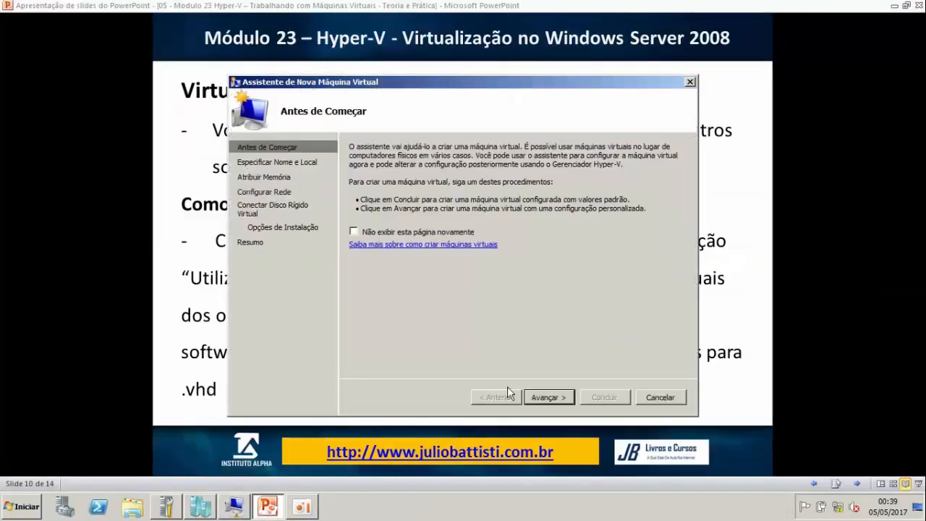
Advance the wizard through the name, memory and network settings to the virtual hard disk settings, keeping the proposed machine name
click(548, 397)
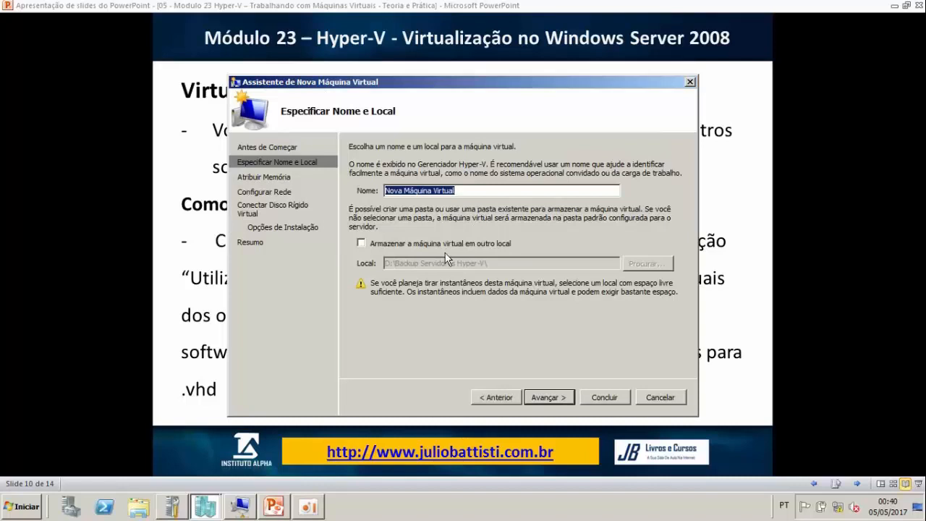
click(557, 396)
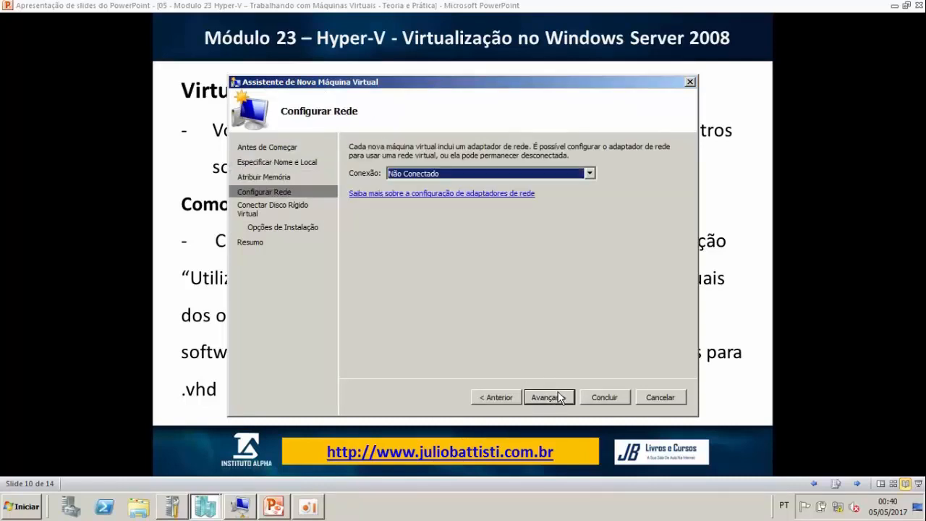
click(491, 174)
click(458, 201)
click(541, 395)
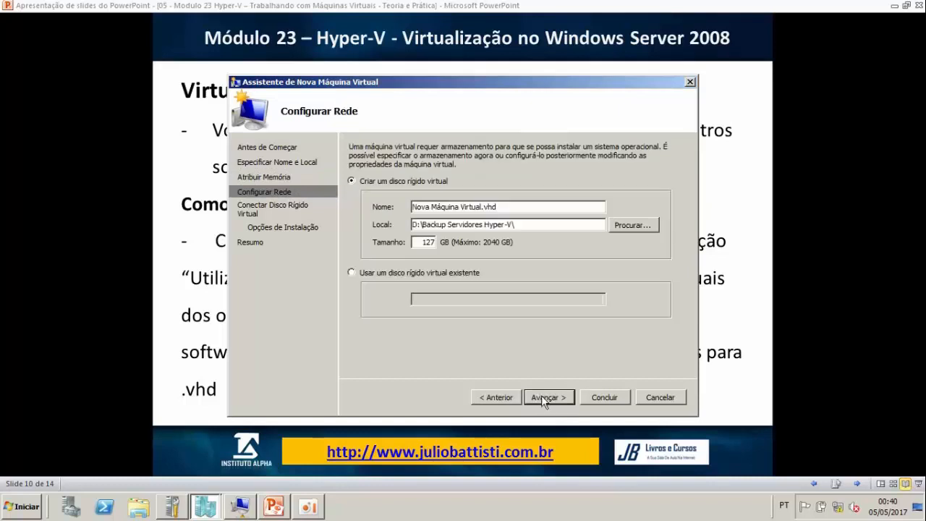
Choose to use an existing virtual hard disk and browse for its file in Backup Servidores Hyper-V on Disco Local (D:)
click(433, 277)
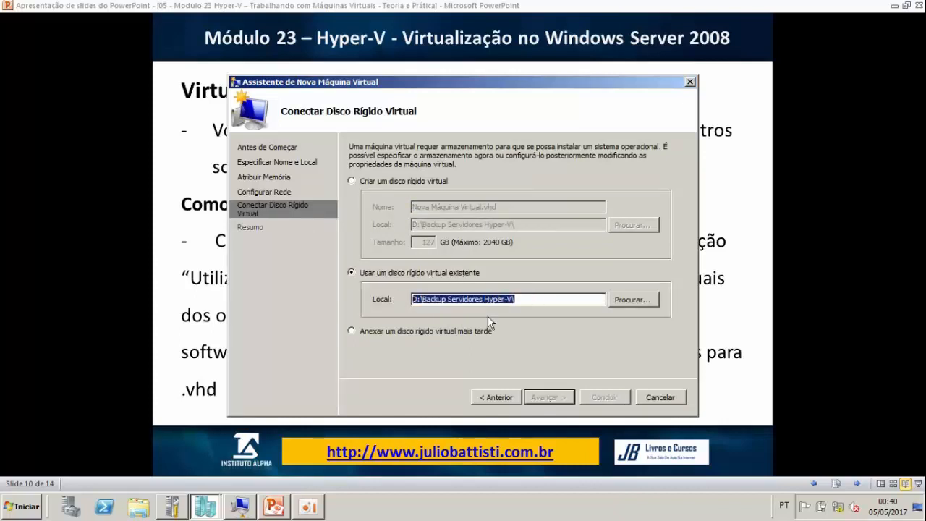
click(633, 300)
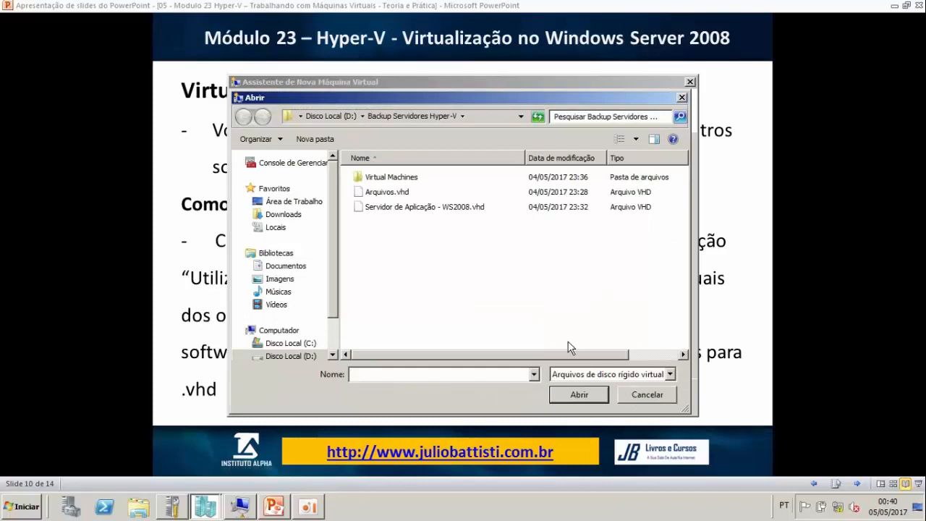
Review the virtual machine migration slide in PowerPoint and return to the wizard's open disk selection dialog
click(274, 515)
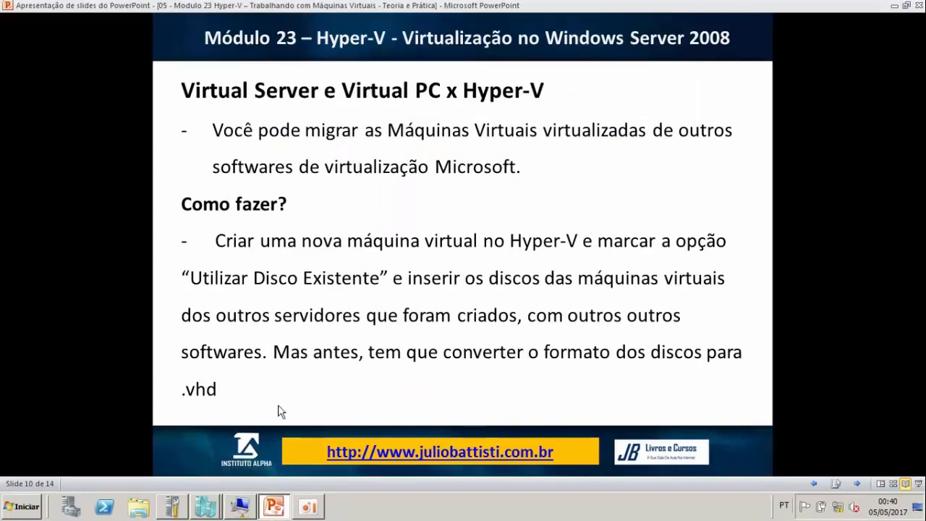
click(244, 507)
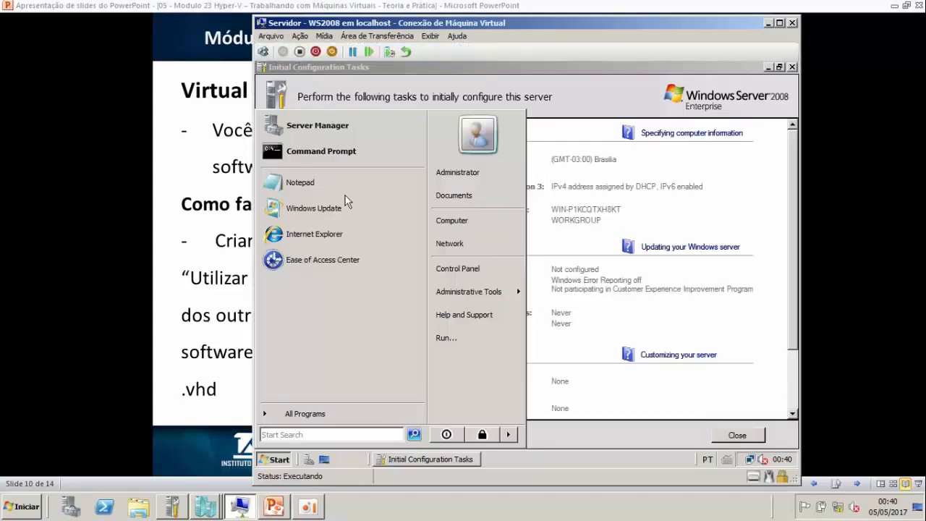
click(208, 507)
click(192, 478)
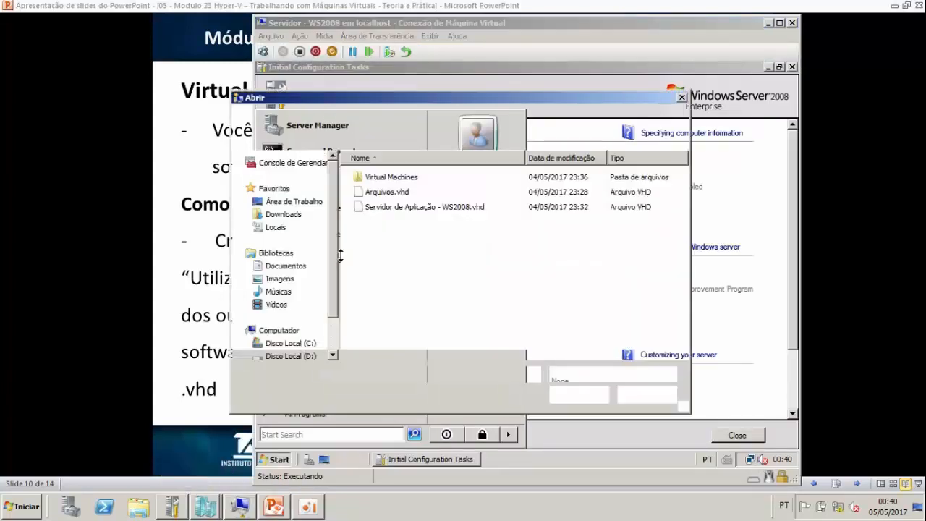
Dismiss the disk selection dialog and review the virtual machine migration slide in PowerPoint before returning to the new virtual machine wizard
click(645, 395)
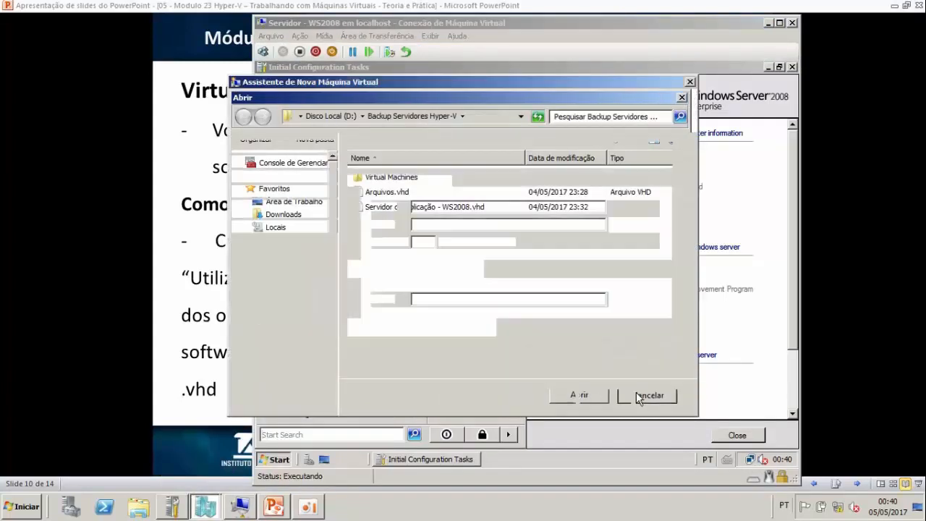
drag(532, 304, 383, 296)
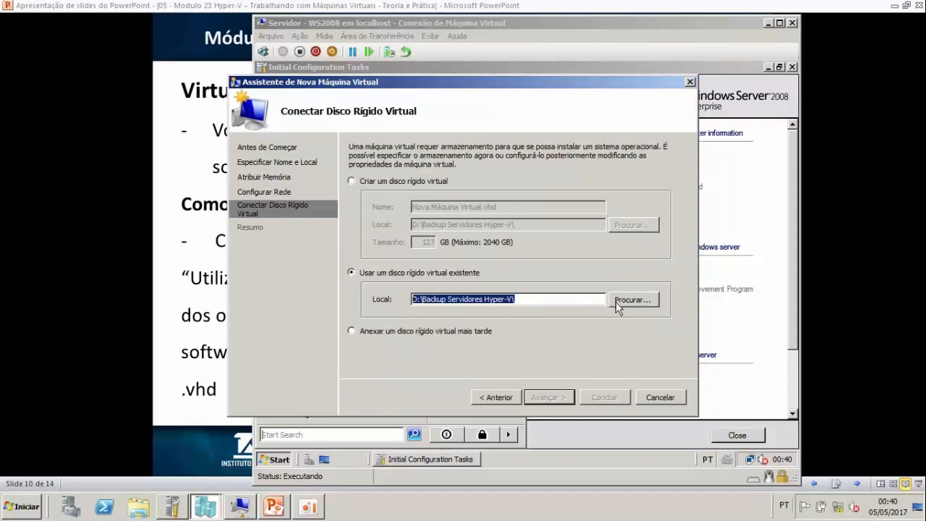
click(273, 509)
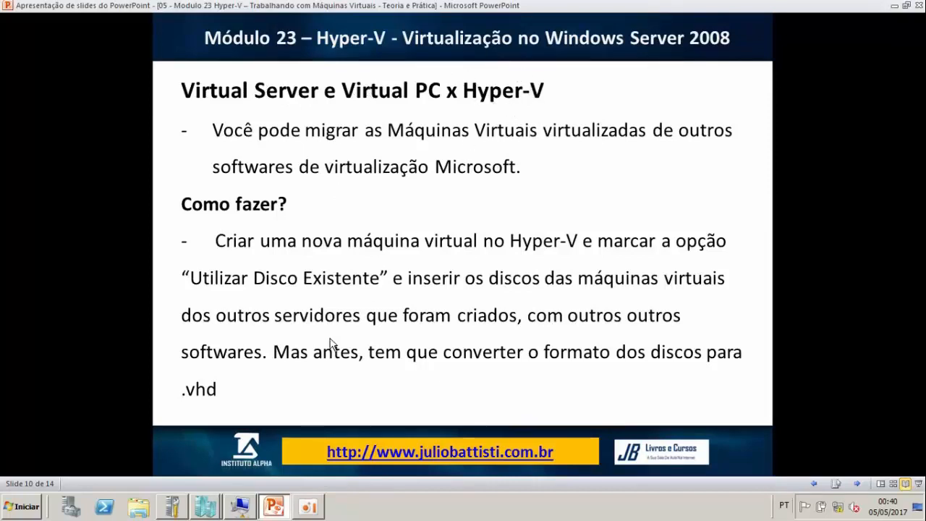
click(217, 505)
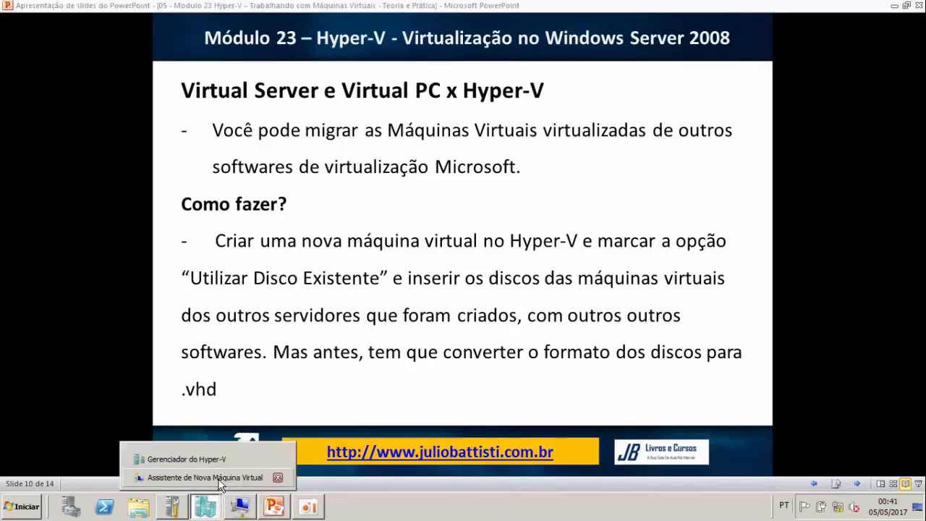
click(217, 478)
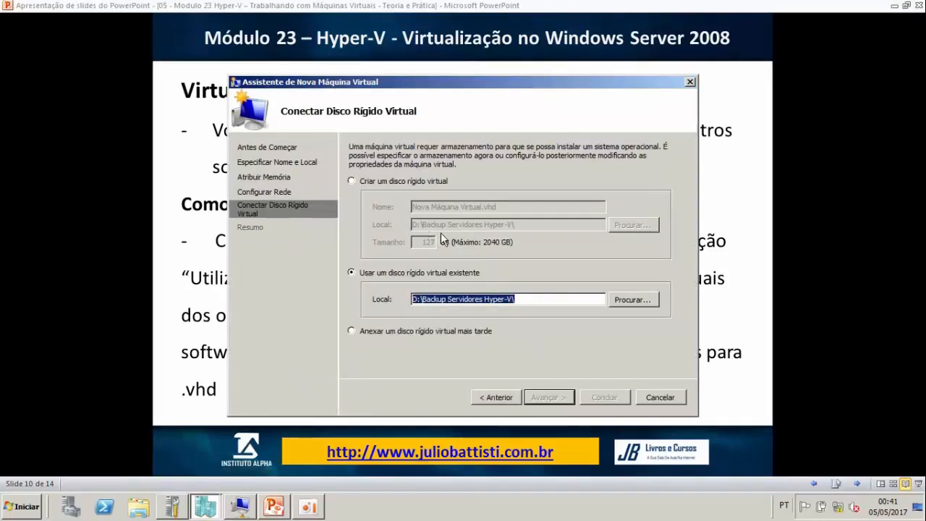
Browse for the existing disk Servidor de Aplicação - WS2008.vhd, check the migration slide again, and cancel the disk selection
drag(532, 301, 382, 301)
click(631, 301)
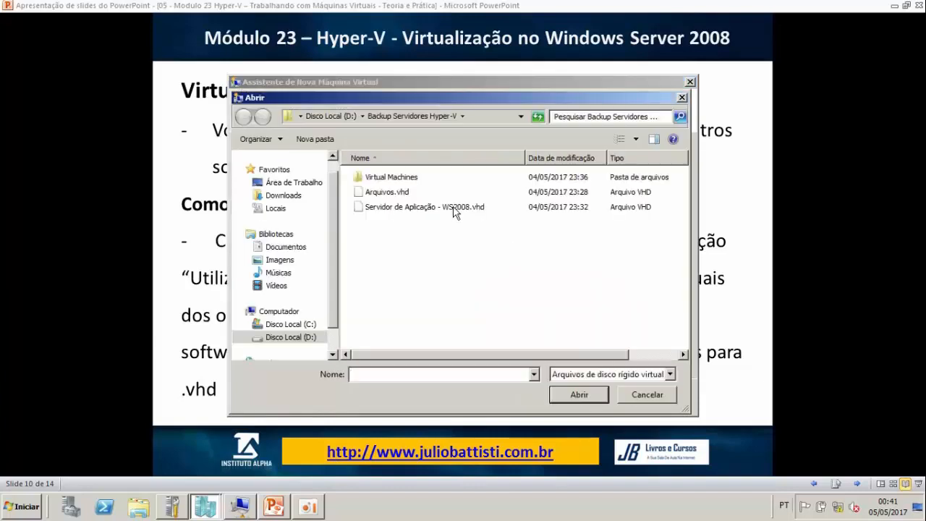
click(463, 209)
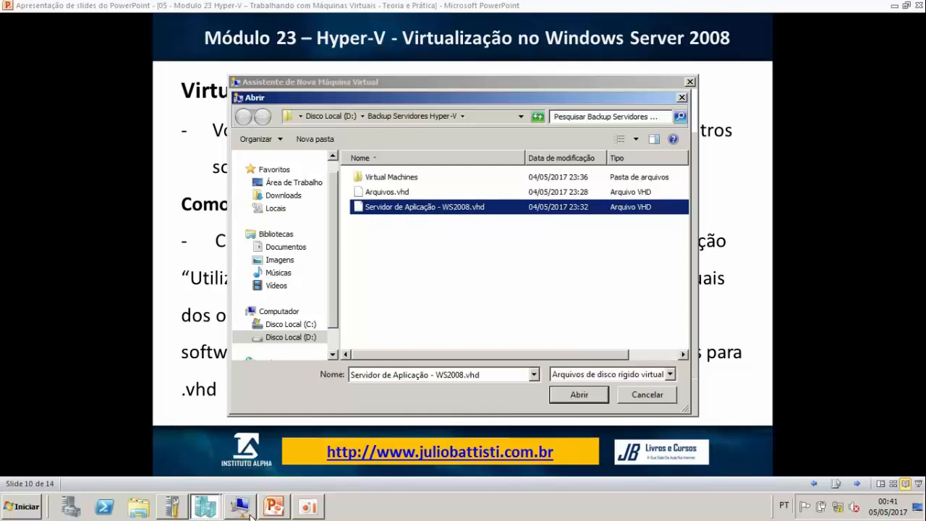
click(273, 507)
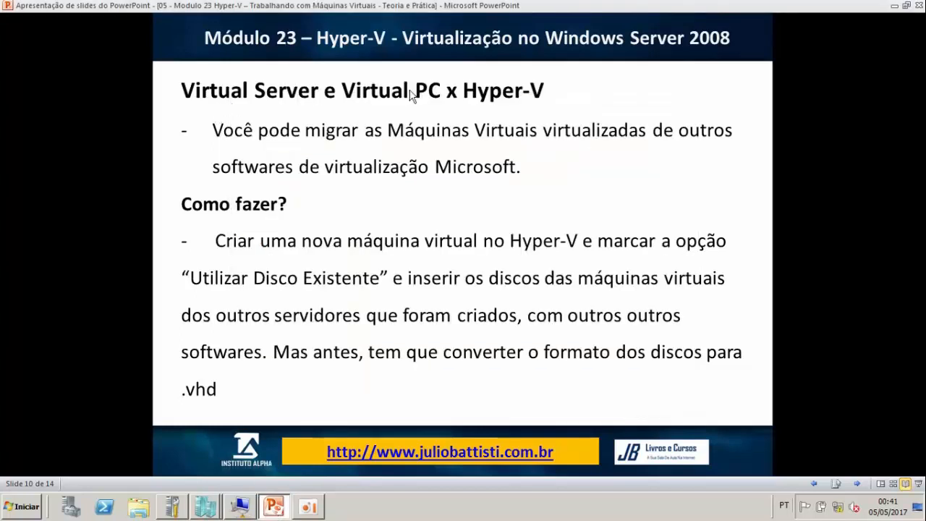
click(207, 506)
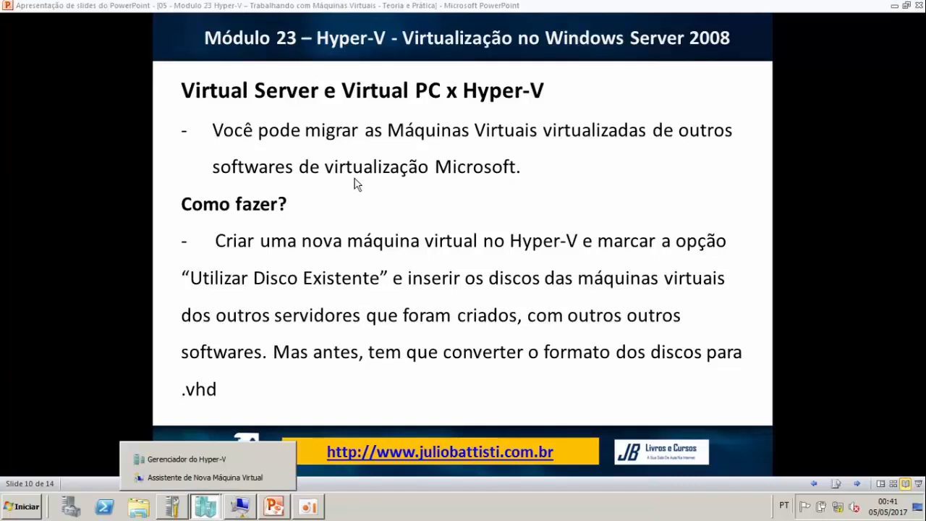
click(212, 471)
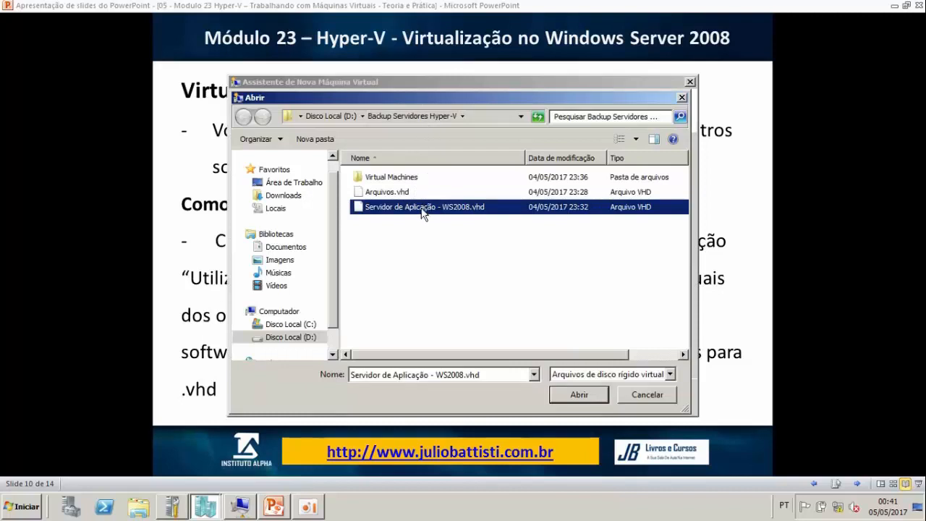
click(643, 397)
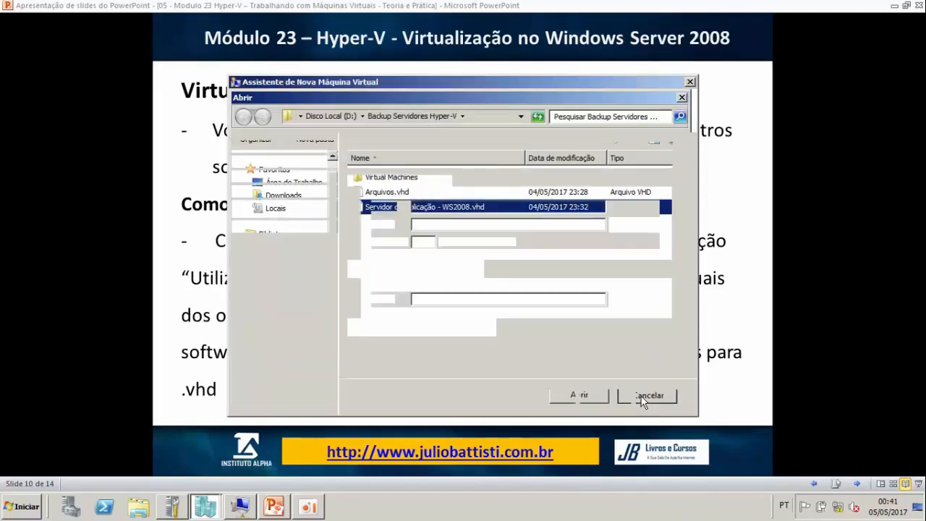
click(641, 396)
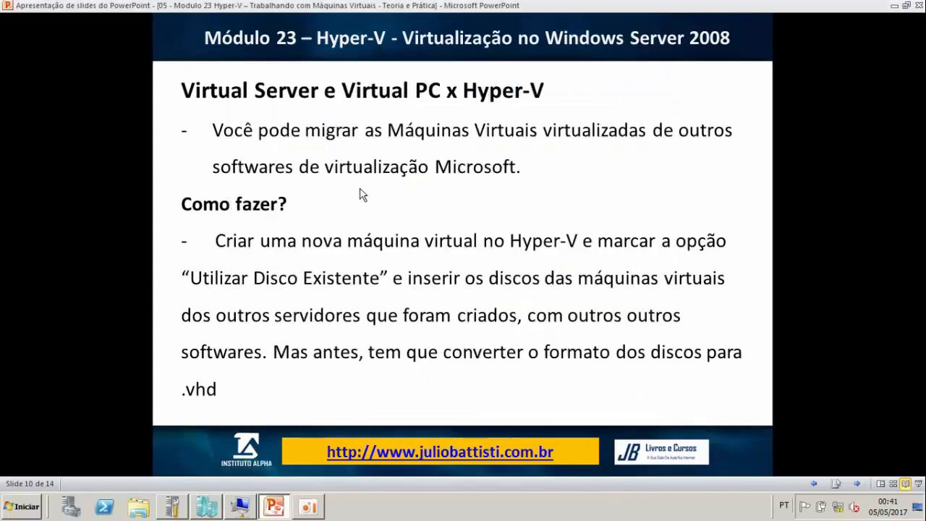
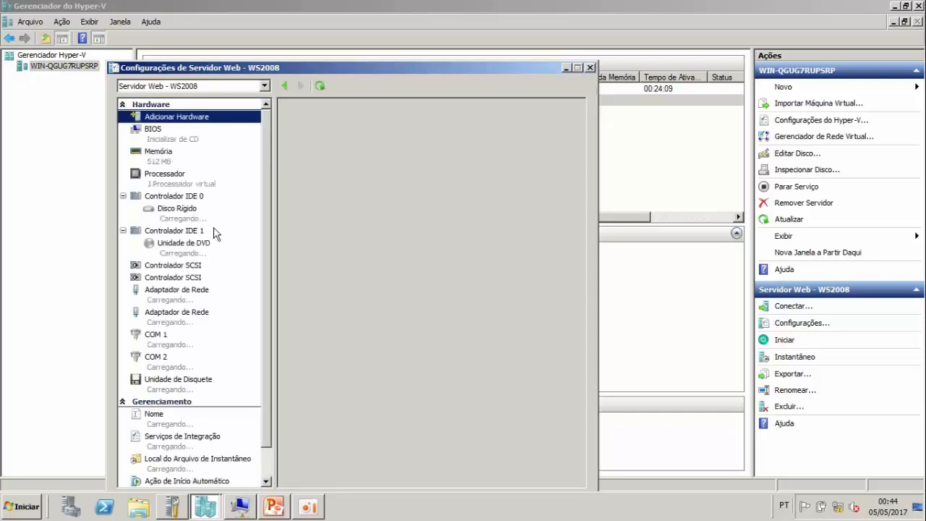
Examine the hard disk settings of Servidor Web - WS2008 alongside the PowerPoint slide on the virtual hard disk editing wizard
click(201, 247)
click(199, 212)
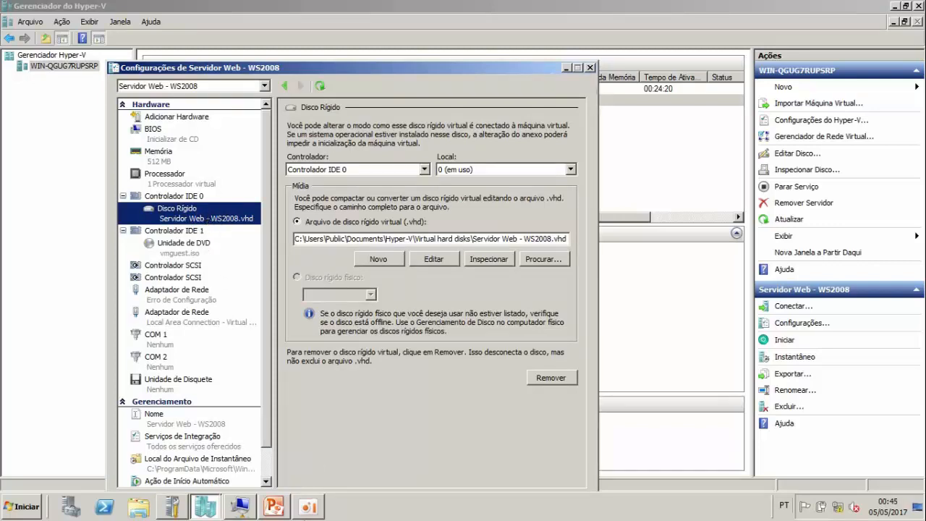
click(274, 514)
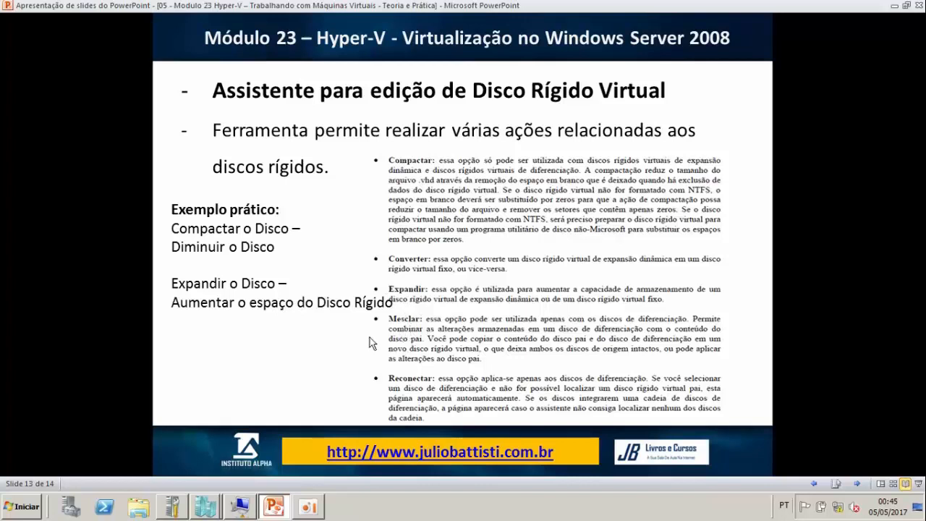
click(238, 507)
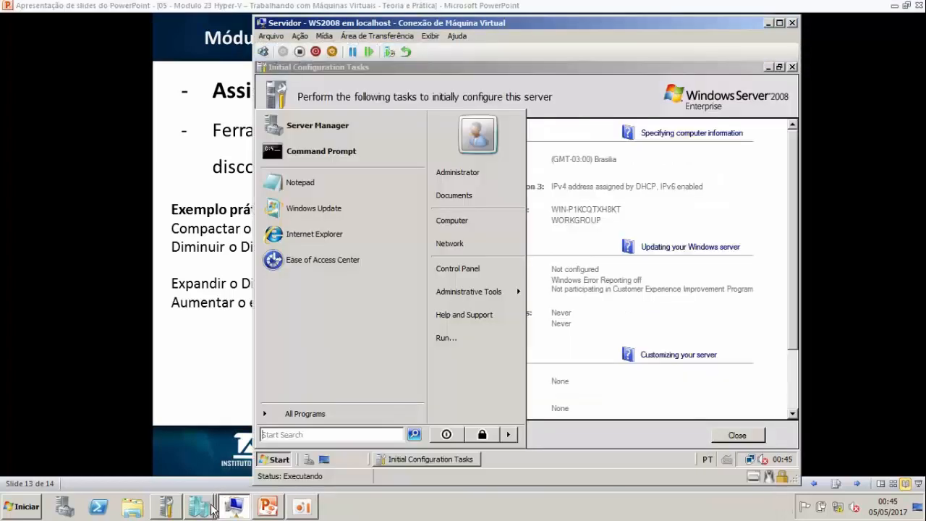
click(213, 505)
click(197, 477)
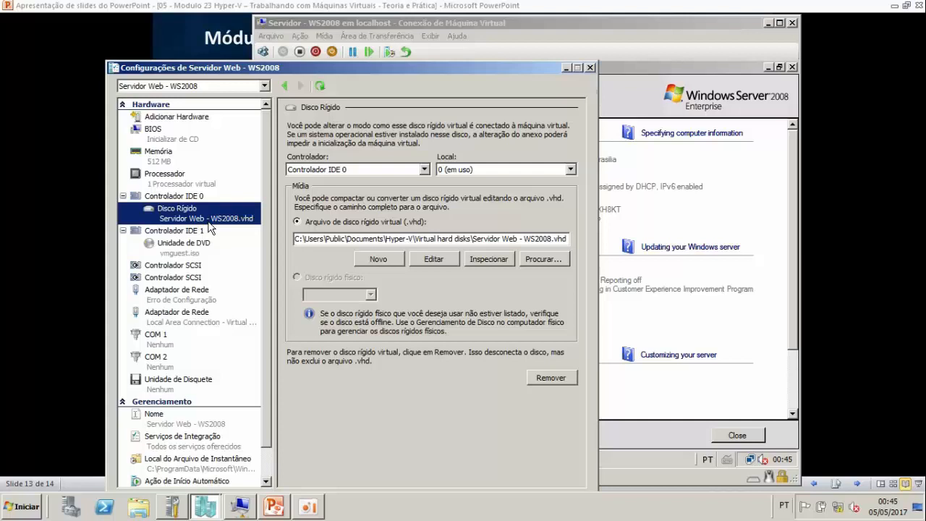
click(272, 510)
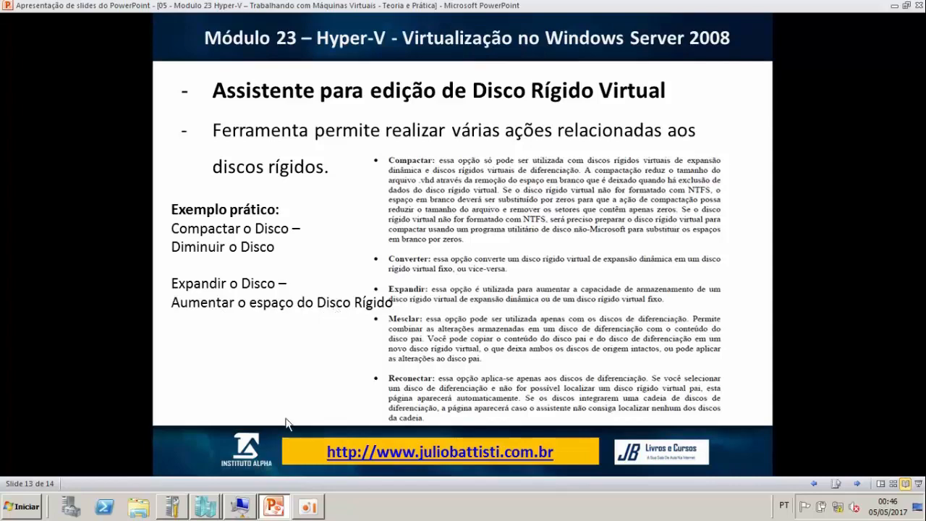
Switch to the Servidor - WS2008 virtual machine connection and shut the machine down with the comment "Desligar"
click(240, 506)
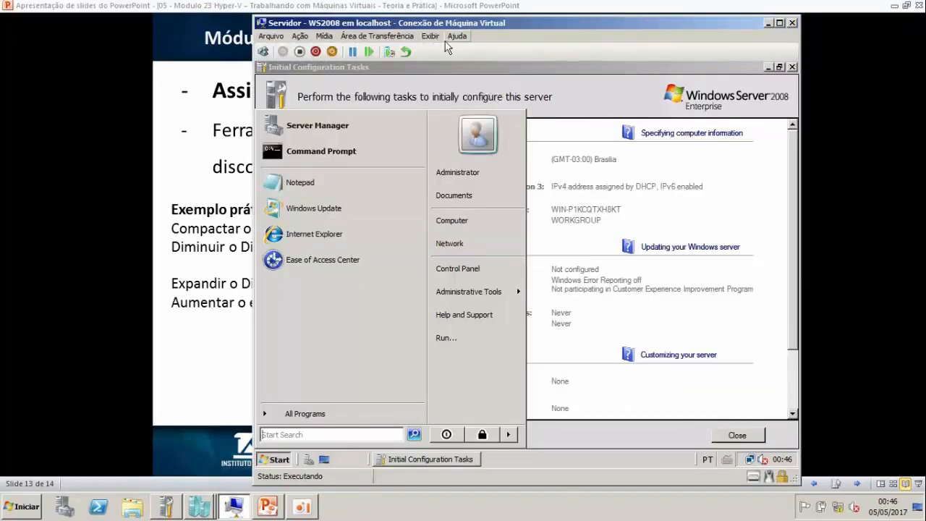
drag(445, 22, 396, 22)
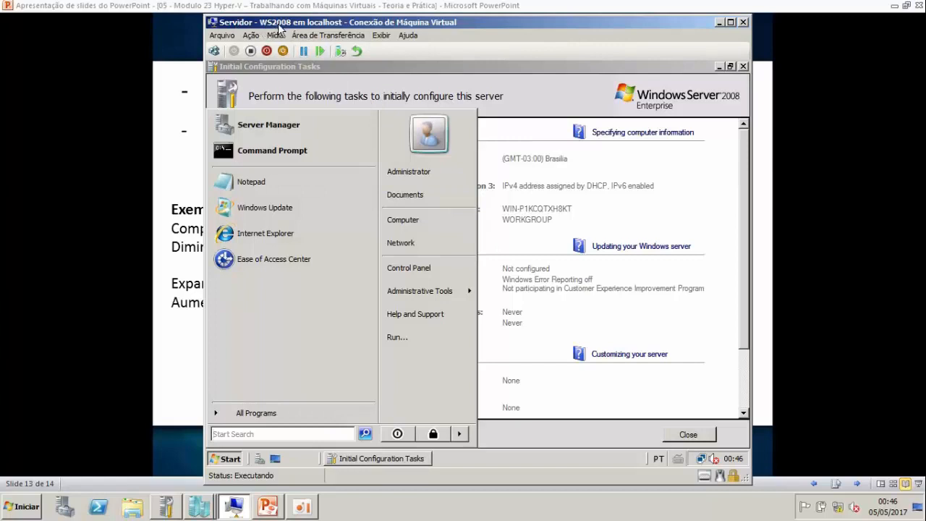
click(460, 434)
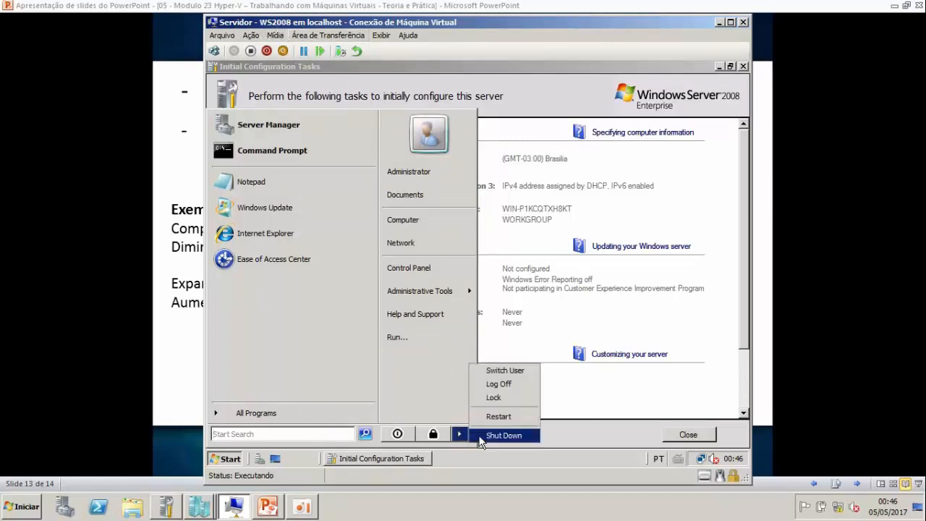
click(481, 438)
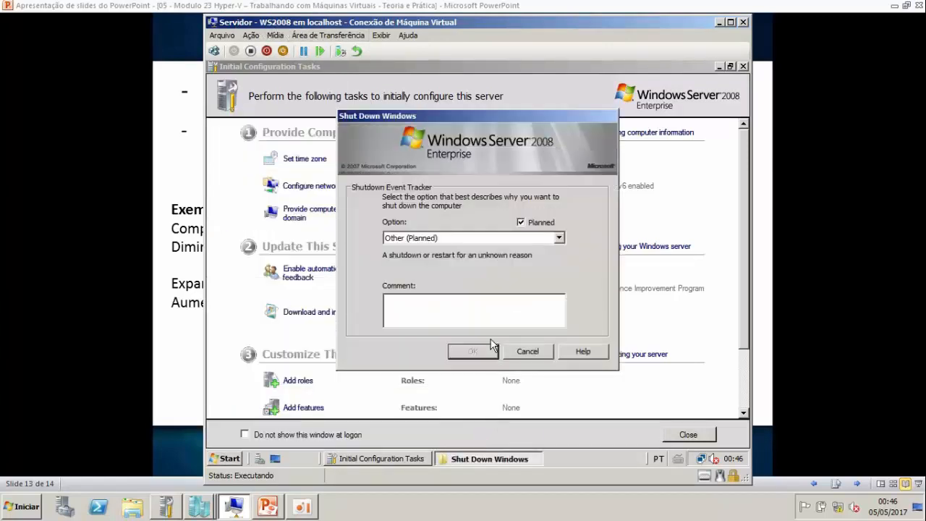
text(Desligar)
key(Return)
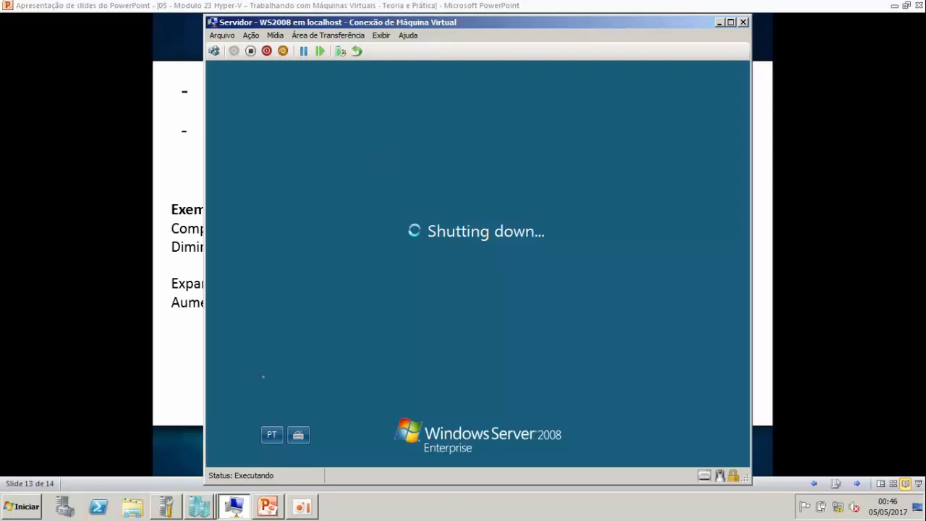
Return to the Servidor Web - WS2008 settings and close them to get back to the Hyper-V Manager
click(208, 515)
click(220, 477)
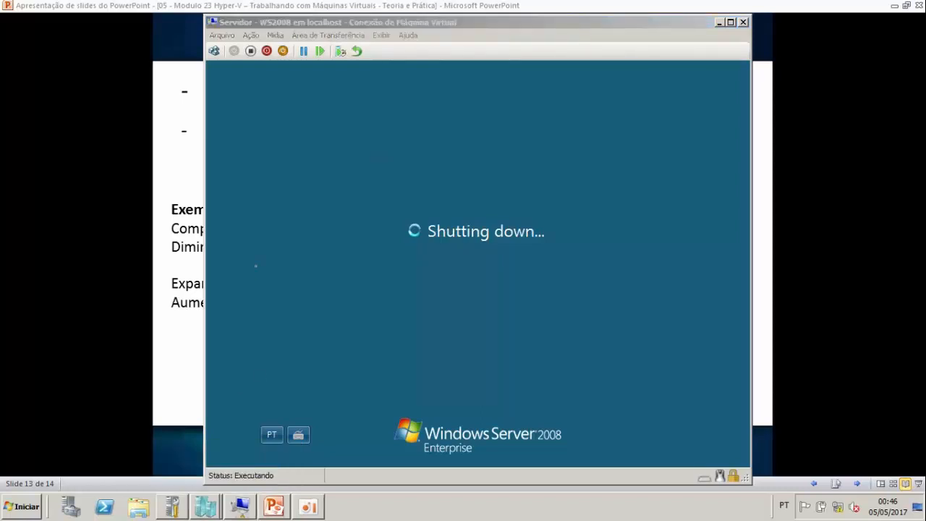
click(206, 507)
click(210, 478)
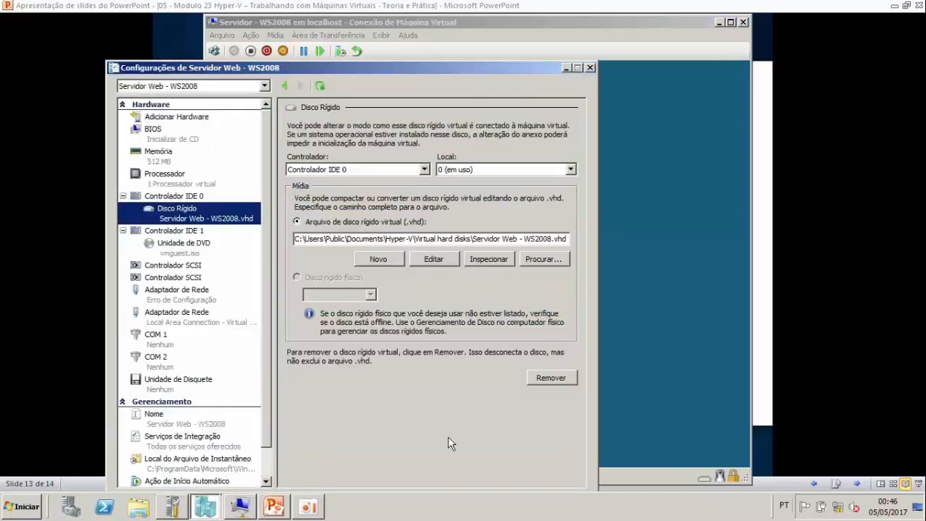
click(591, 67)
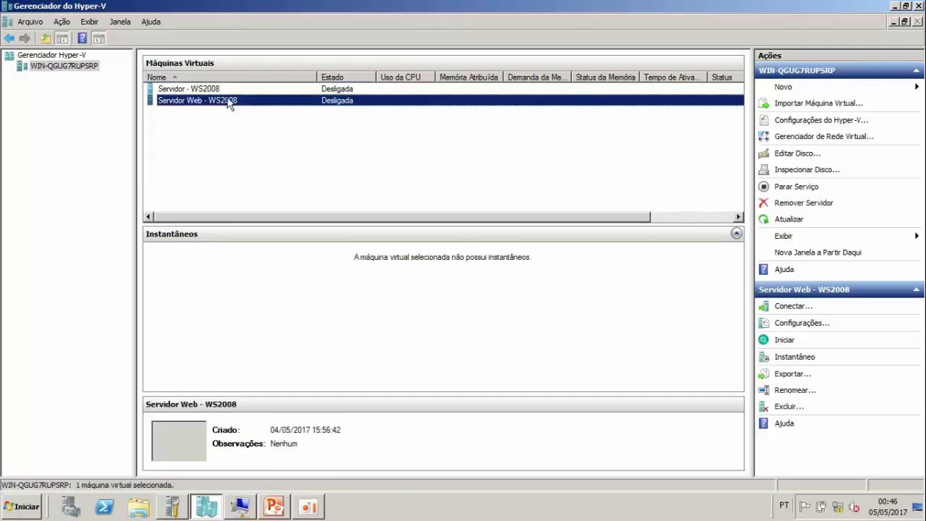
Deselect the virtual machine and start the virtual hard disk editing wizard from the server-level actions, with the machine names in view
right_click(228, 103)
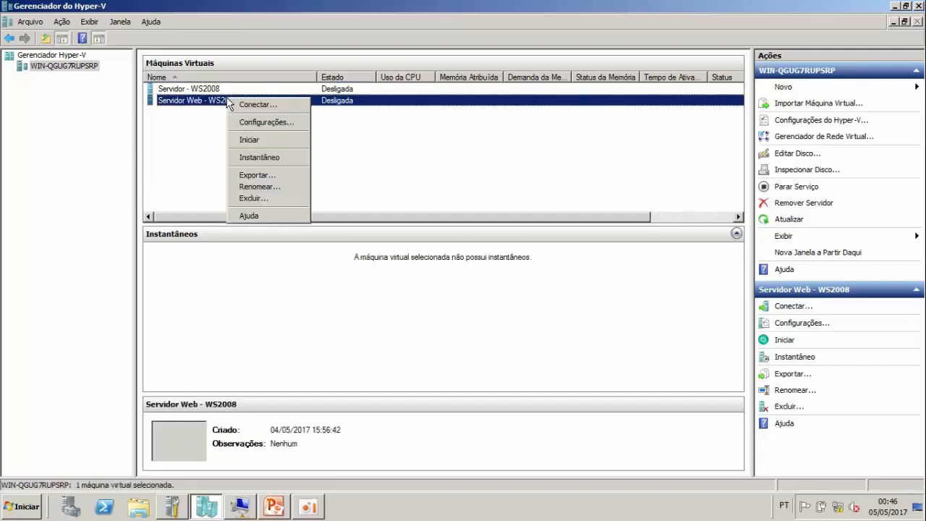
click(72, 26)
click(62, 21)
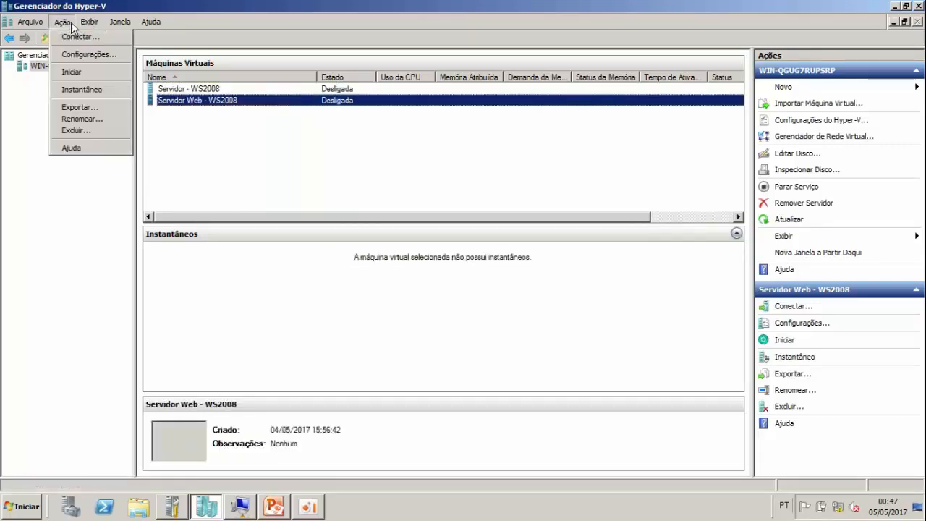
click(230, 147)
click(67, 23)
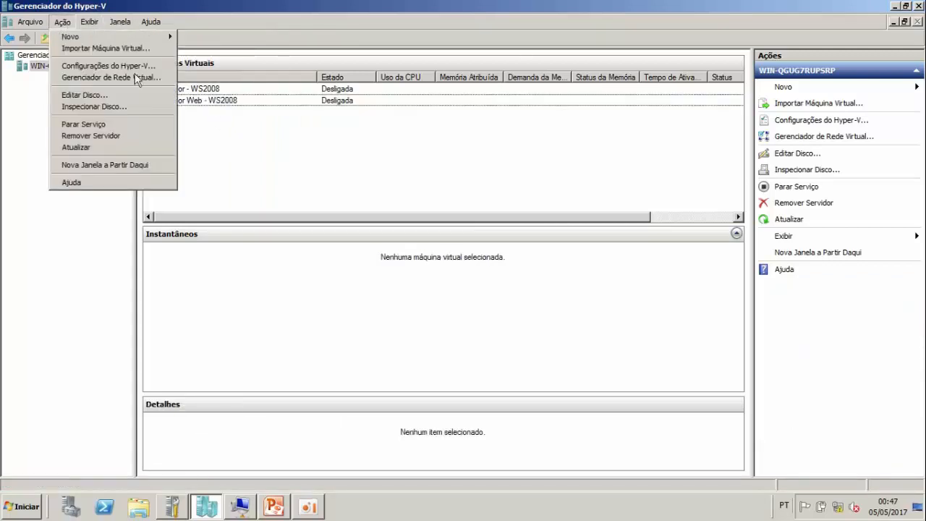
click(262, 149)
click(70, 26)
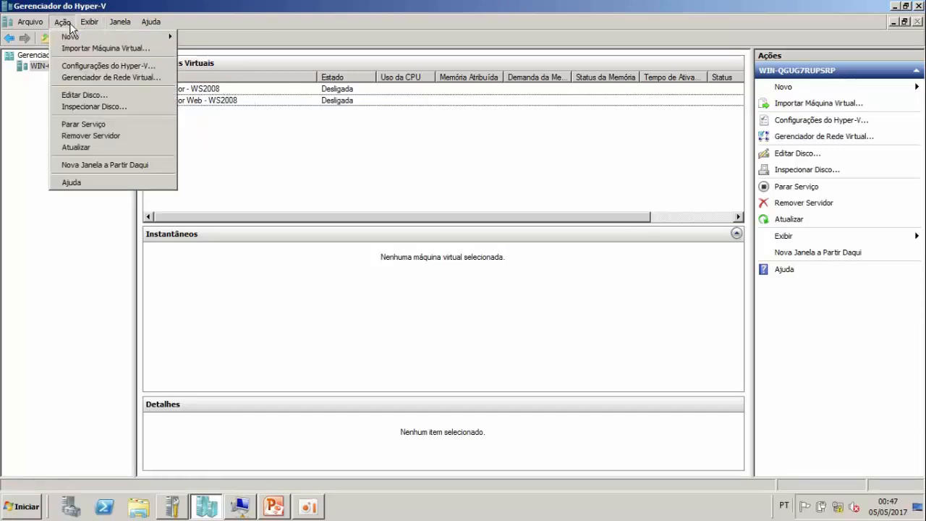
click(80, 97)
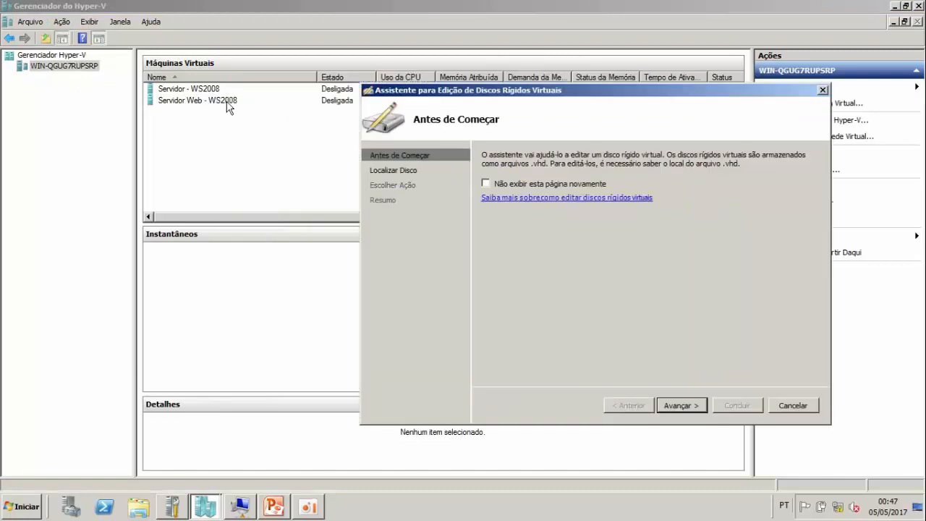
drag(476, 89, 392, 69)
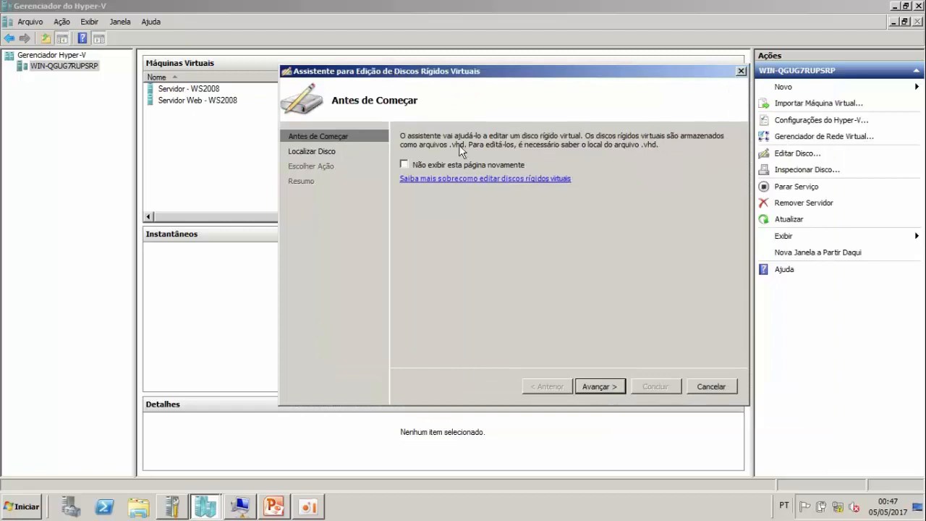
Locate Servidor de Aplicação - WS2008.vhd in D:\Backup Servidores Hyper-V as the disk to edit and proceed to the action choices
click(588, 386)
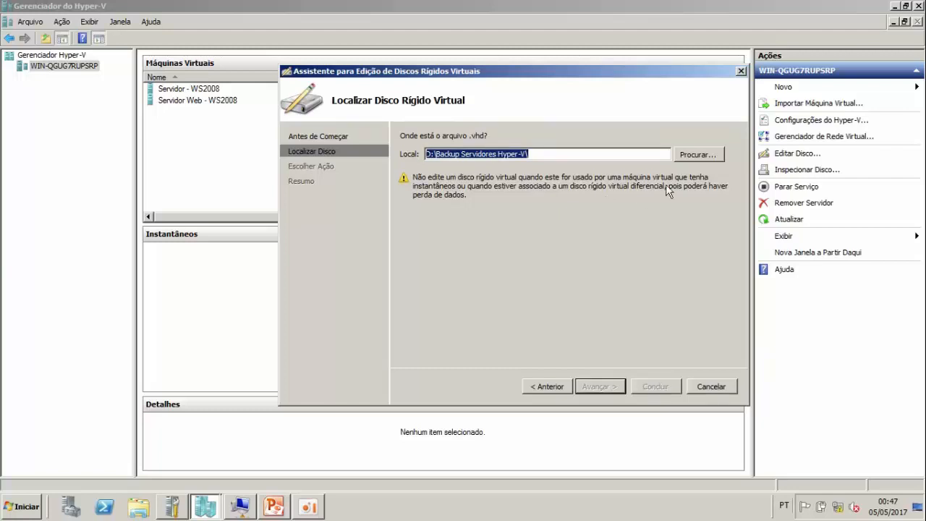
click(690, 160)
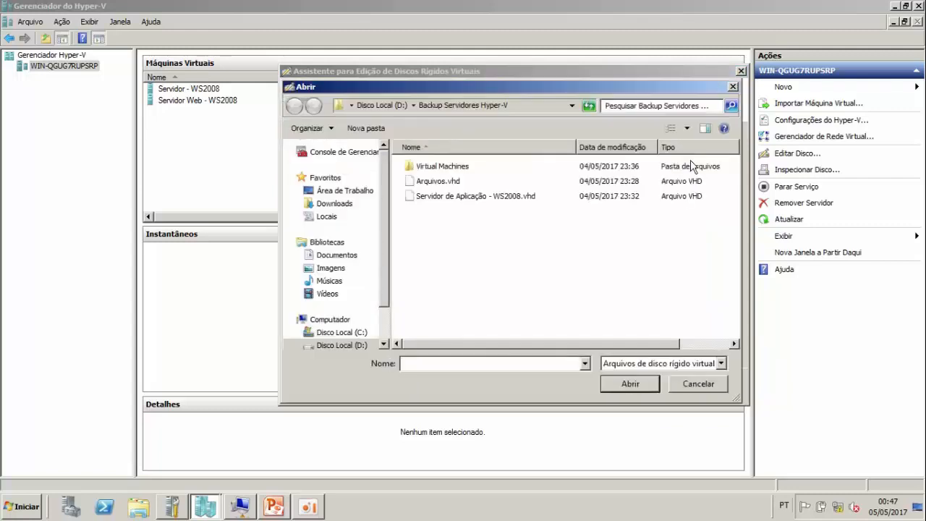
click(552, 200)
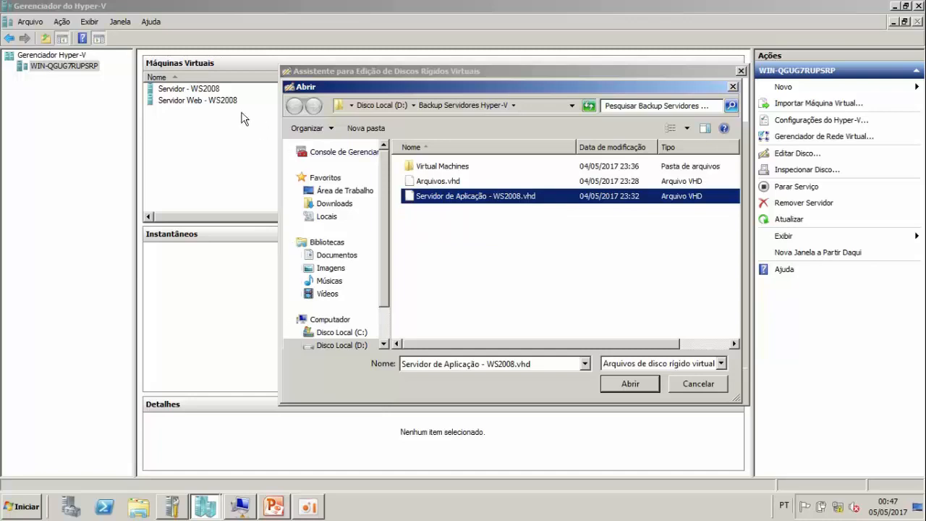
click(630, 383)
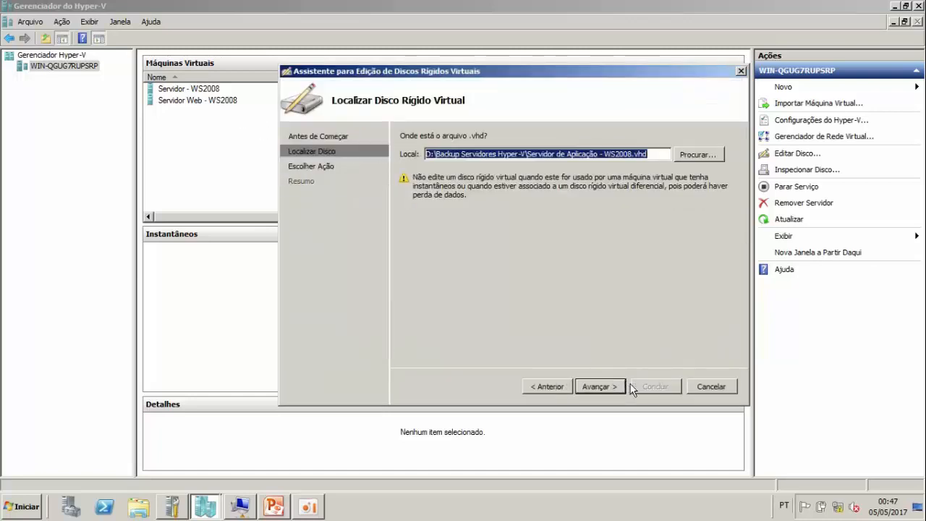
click(600, 387)
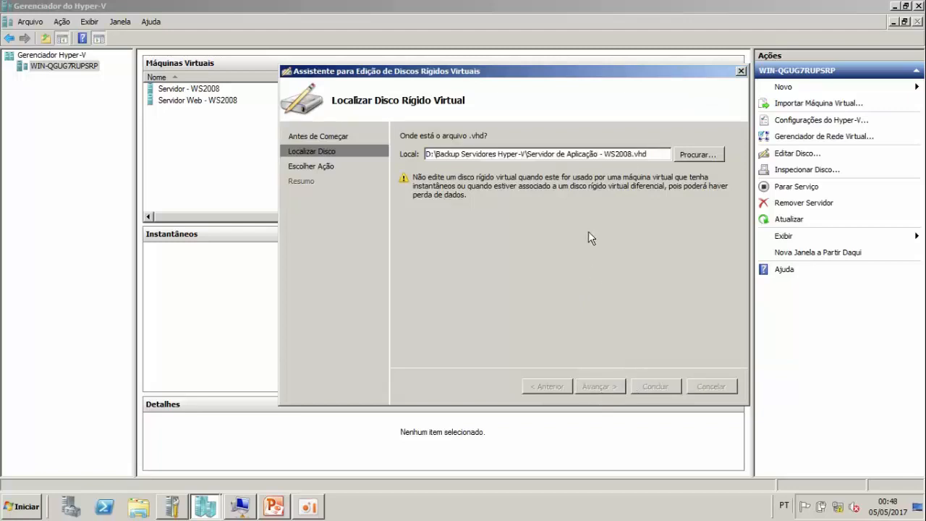
Compare the Compactar, Converter and Expandir actions for the virtual disk, ending with Compactar selected
click(426, 192)
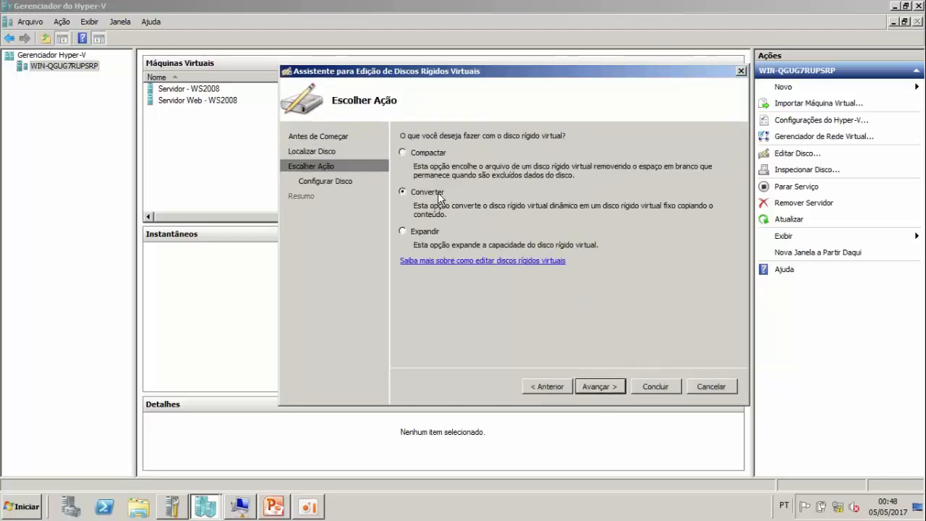
click(430, 155)
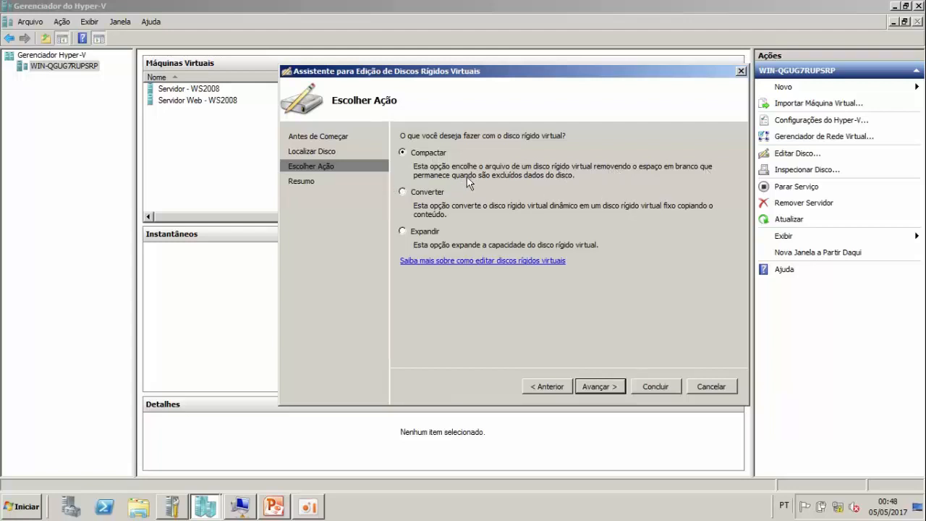
click(444, 191)
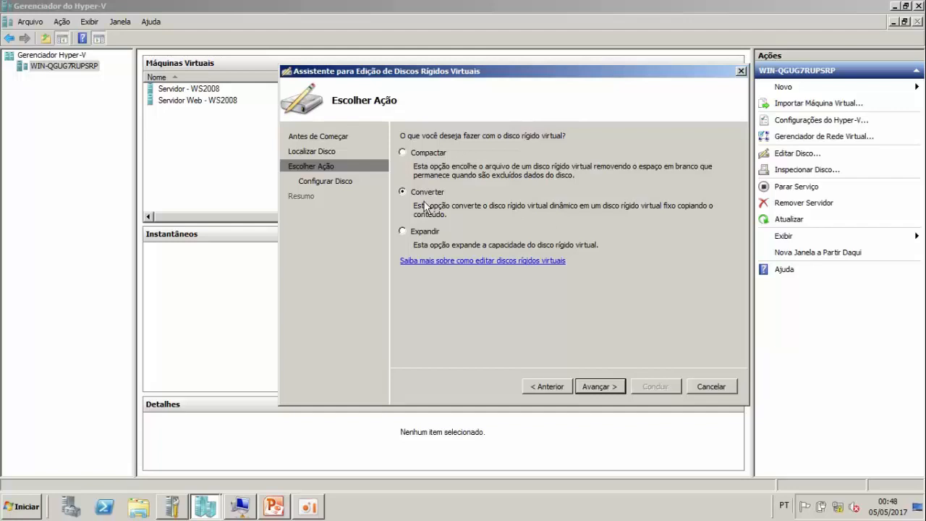
click(432, 235)
click(428, 197)
click(435, 158)
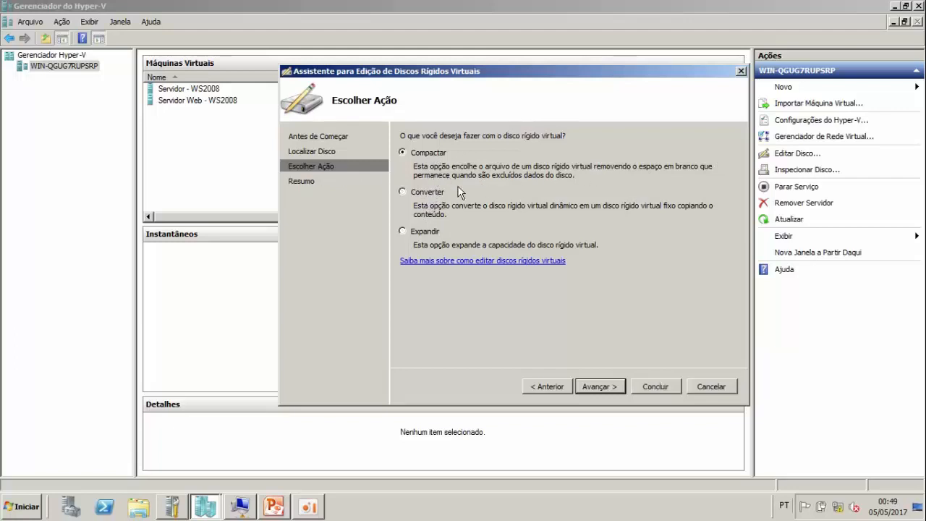
Review the summary of the compact action for Servidor de Aplicação - WS2008.vhd, start compacting the disk and cancel the operation
click(600, 386)
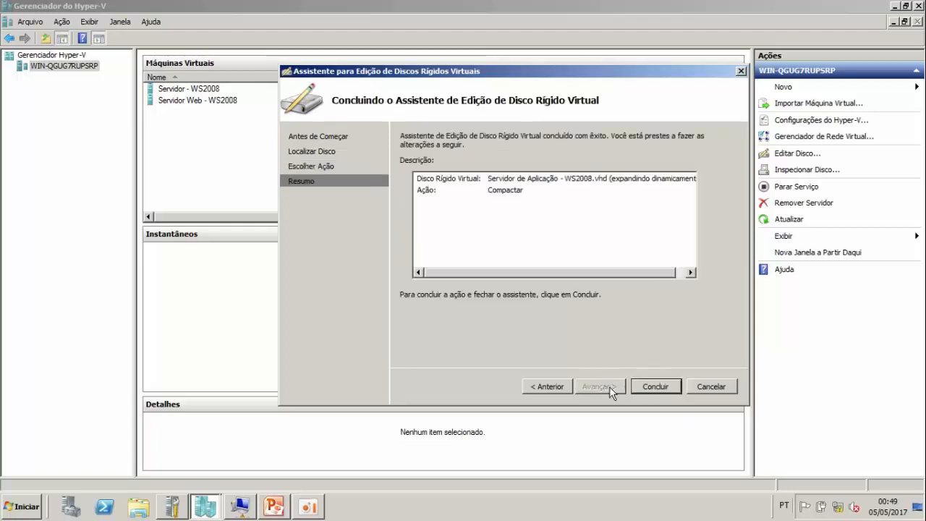
click(499, 190)
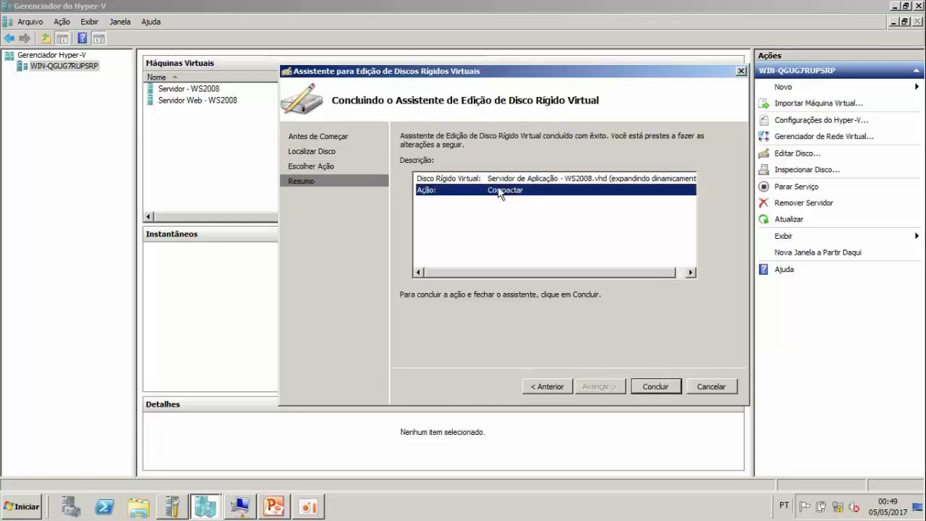
click(495, 180)
click(506, 188)
click(504, 181)
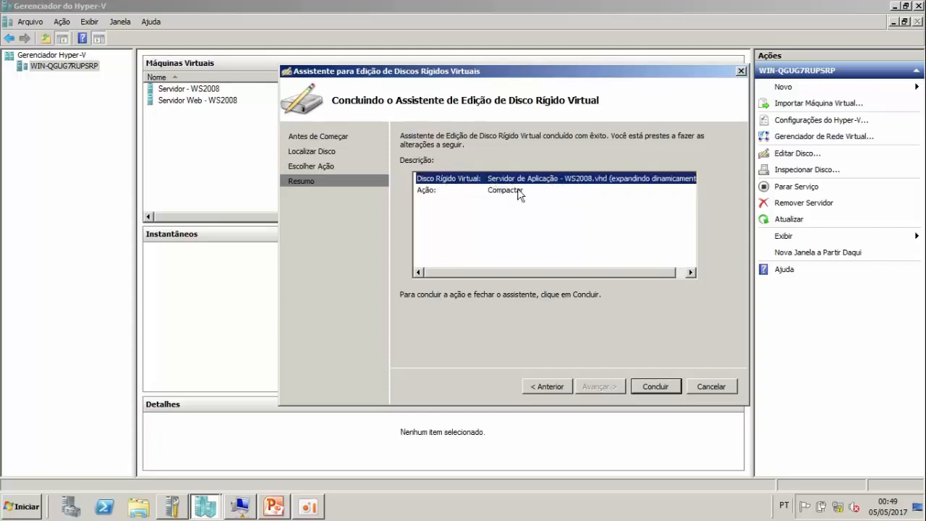
click(517, 191)
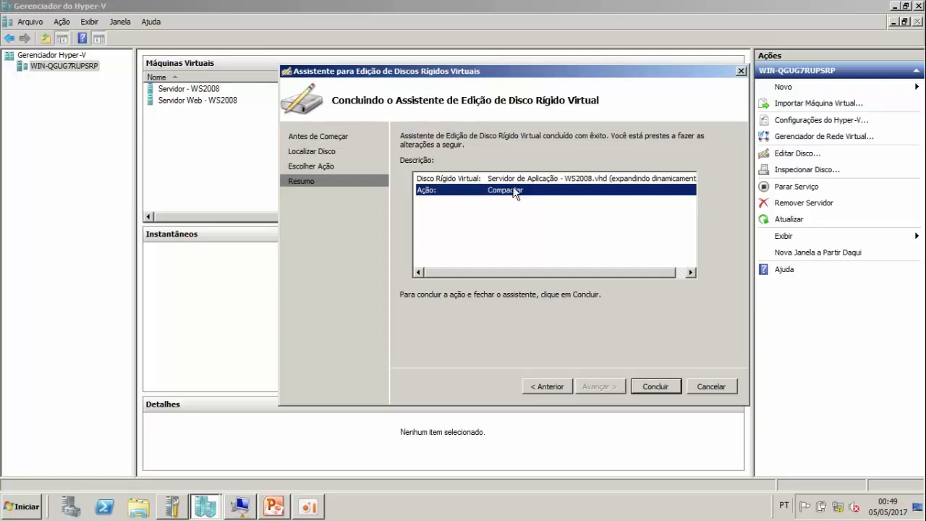
click(660, 385)
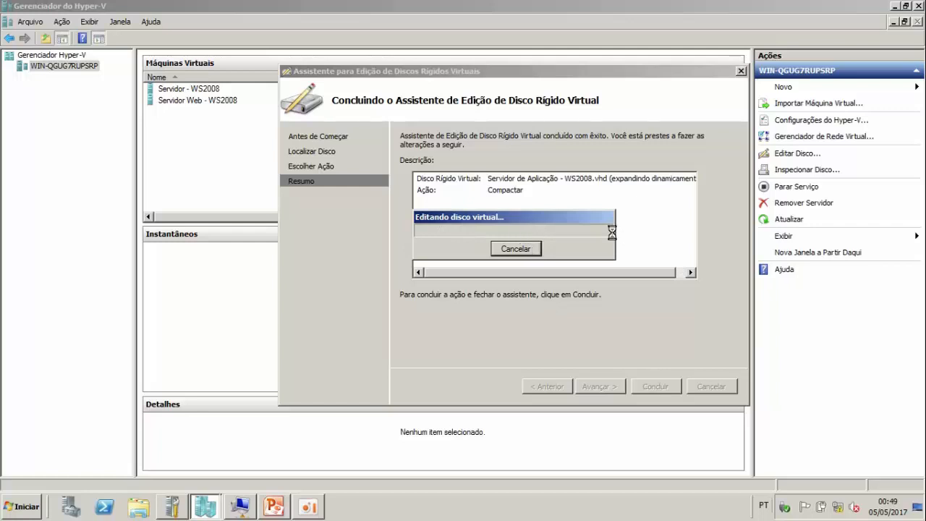
click(536, 249)
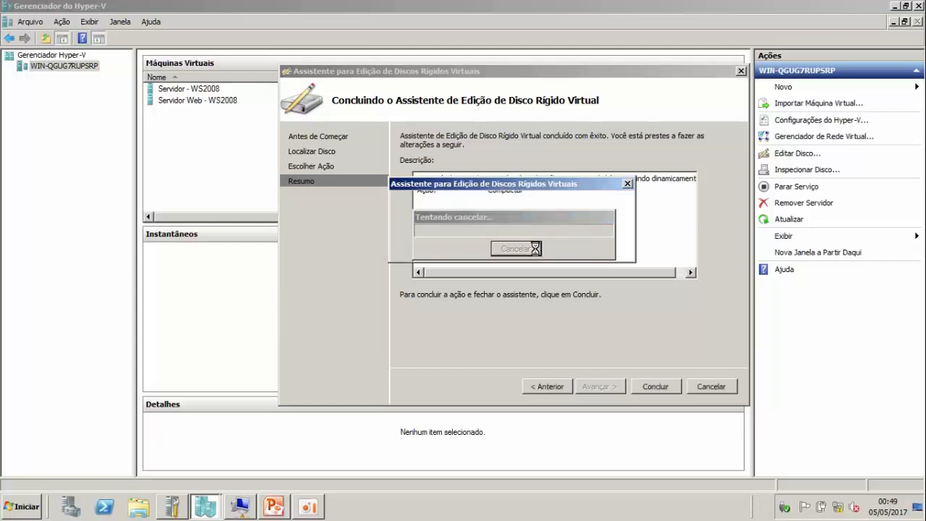
click(587, 249)
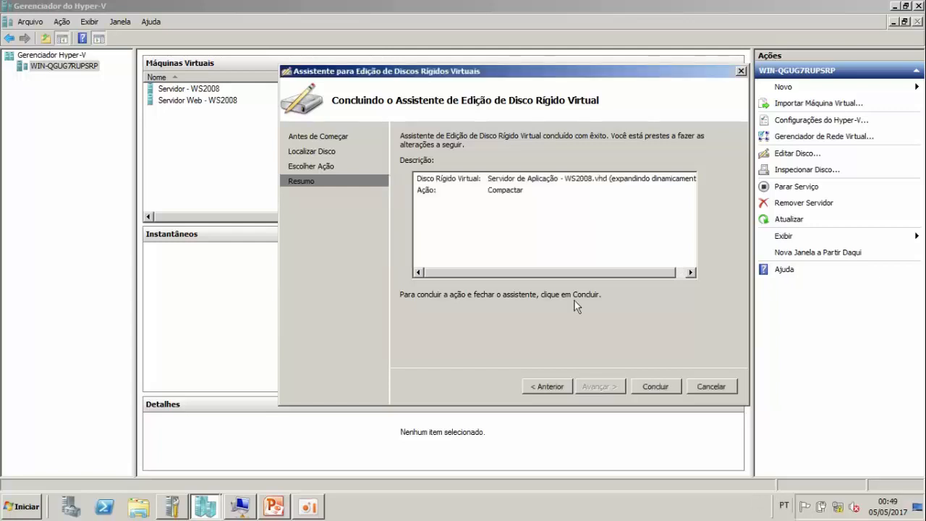
Try the Converter action with Servidor de Aplicação - WS2008.vhd as the fixed-size disk file, and return to the action choices
click(557, 385)
click(441, 194)
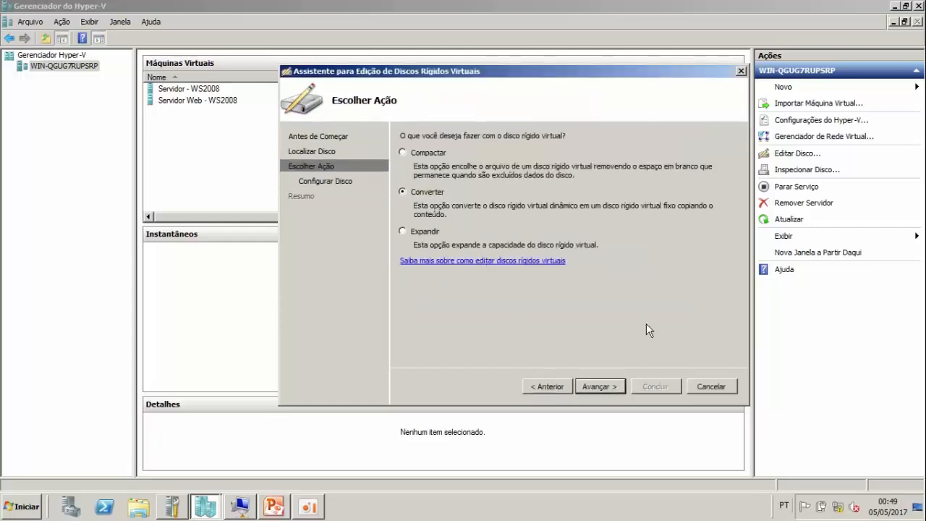
click(618, 387)
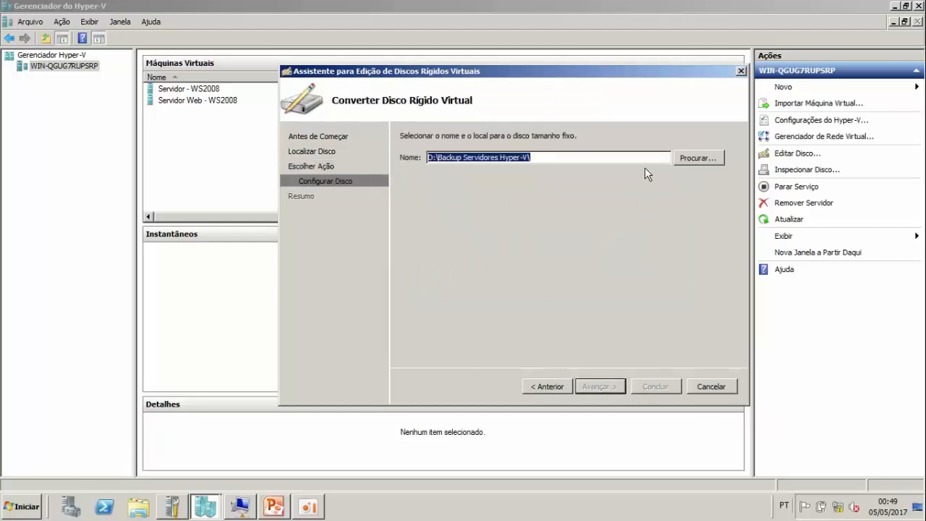
click(712, 158)
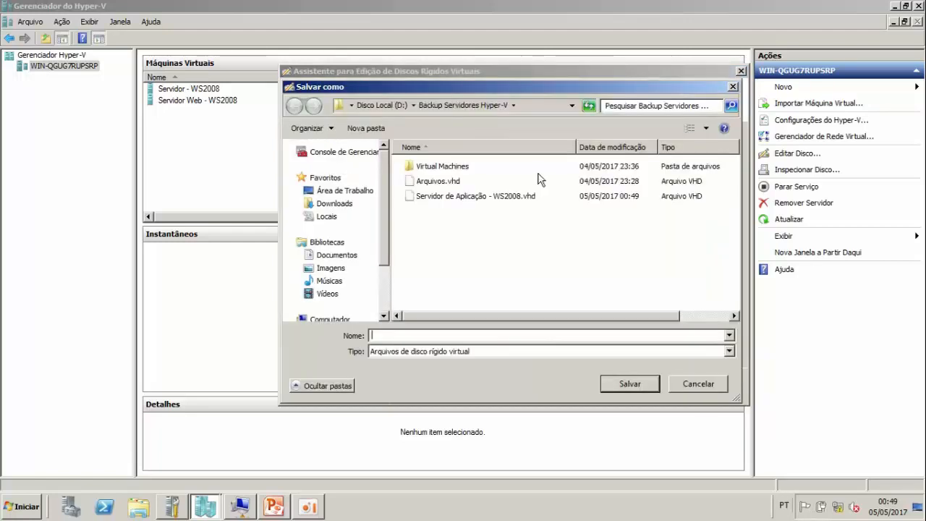
click(475, 200)
click(636, 385)
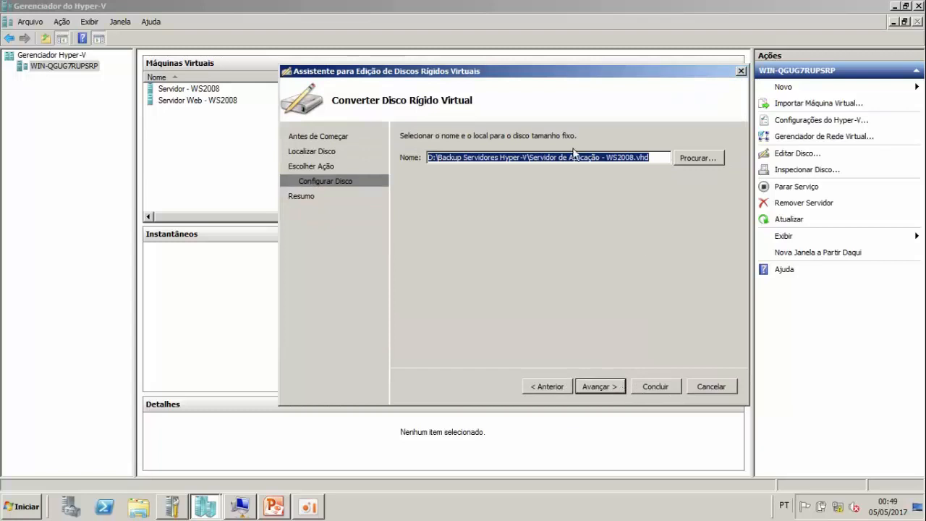
click(609, 387)
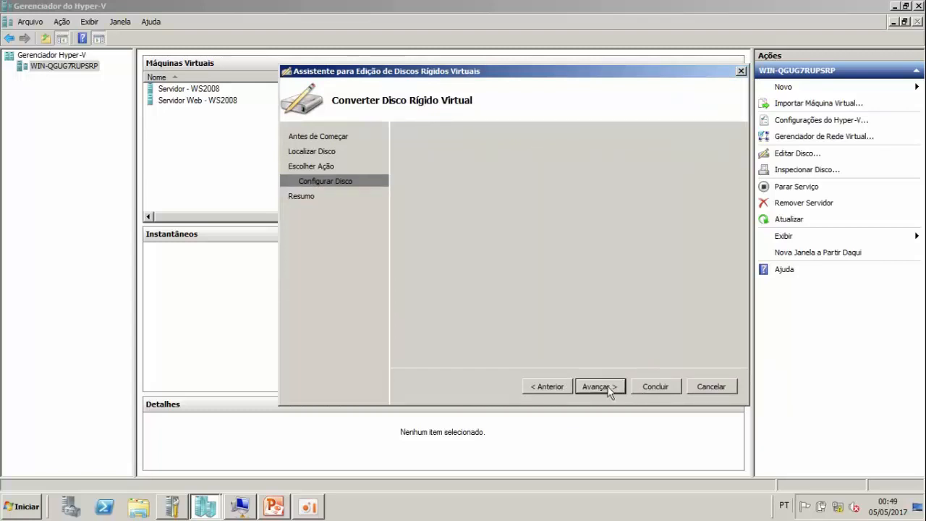
click(570, 387)
click(569, 387)
Configure the Expandir action with a new size of 22 GB, bring up its summary and cancel the wizard
click(431, 228)
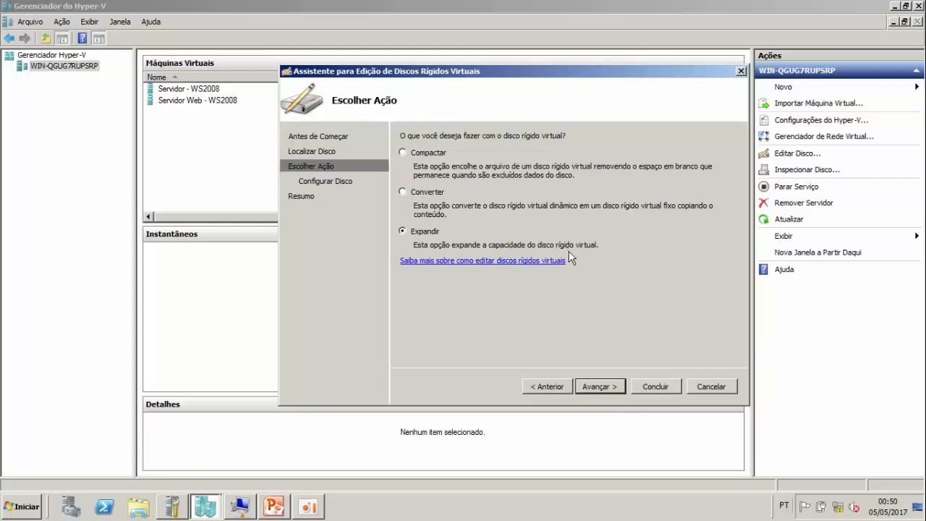
click(606, 387)
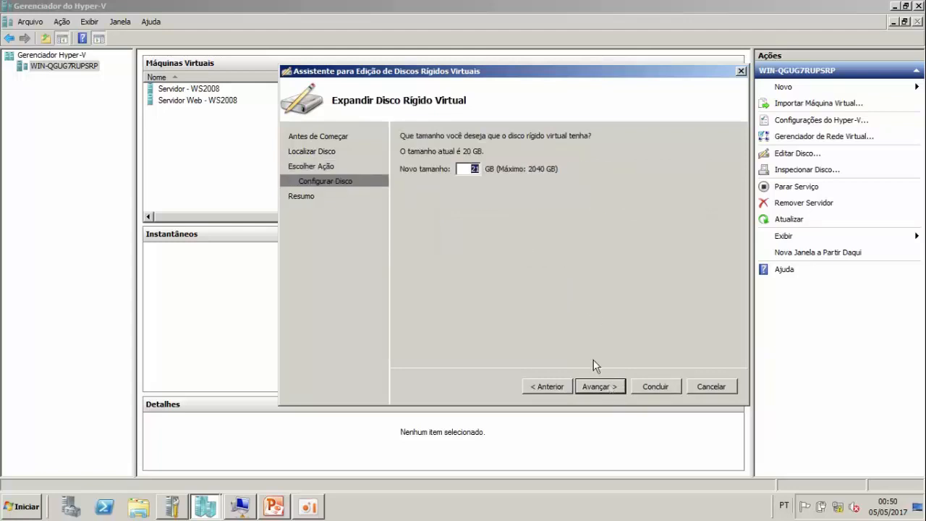
key(Up)
drag(475, 168, 494, 169)
text(22)
click(591, 387)
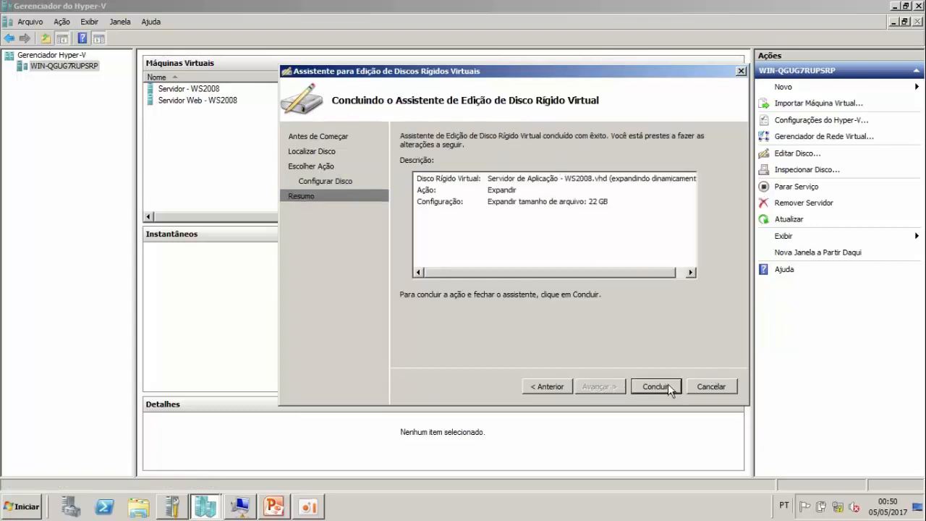
click(702, 387)
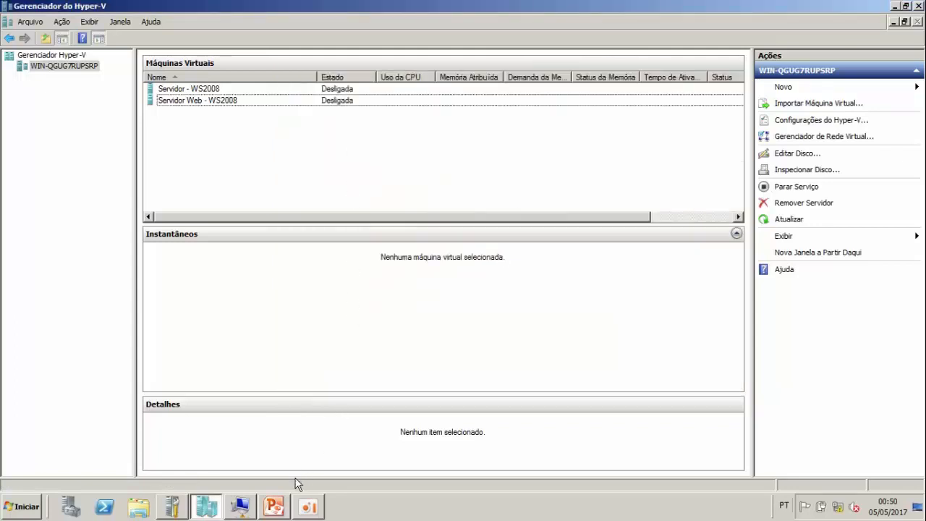
Switch to the PowerPoint presentation, advance to the Resumo da Aula slide and return to the Hyper-V Manager
click(284, 504)
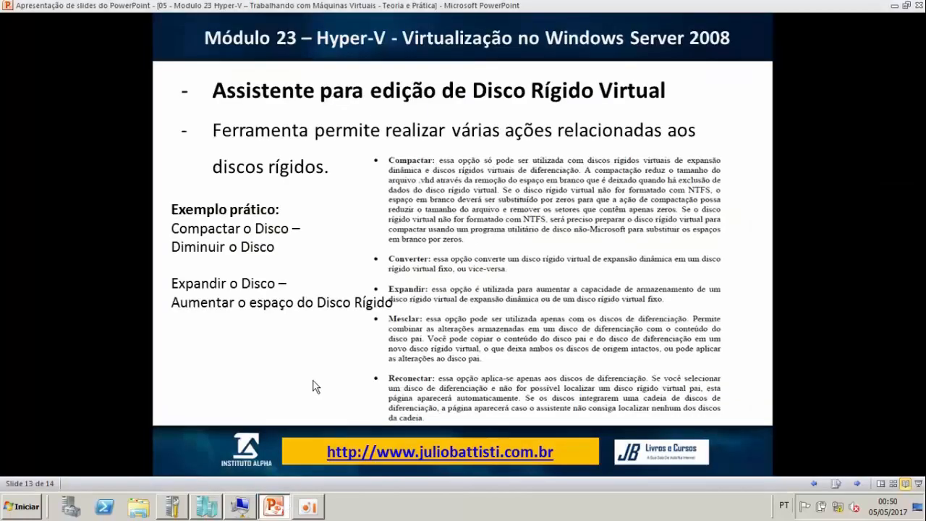
click(314, 385)
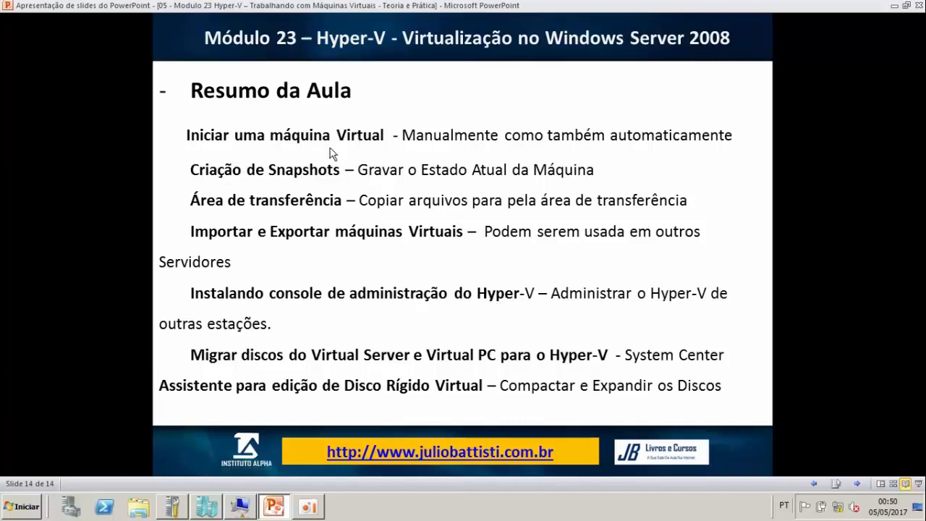
click(207, 506)
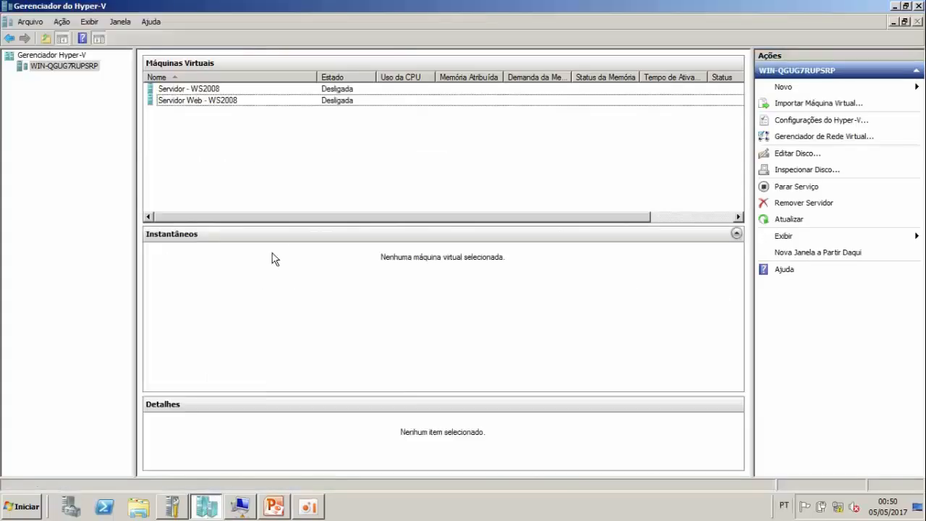
Connect to the Servidor Web - WS2008 virtual machine, examine its available actions and close the connection window
right_click(235, 91)
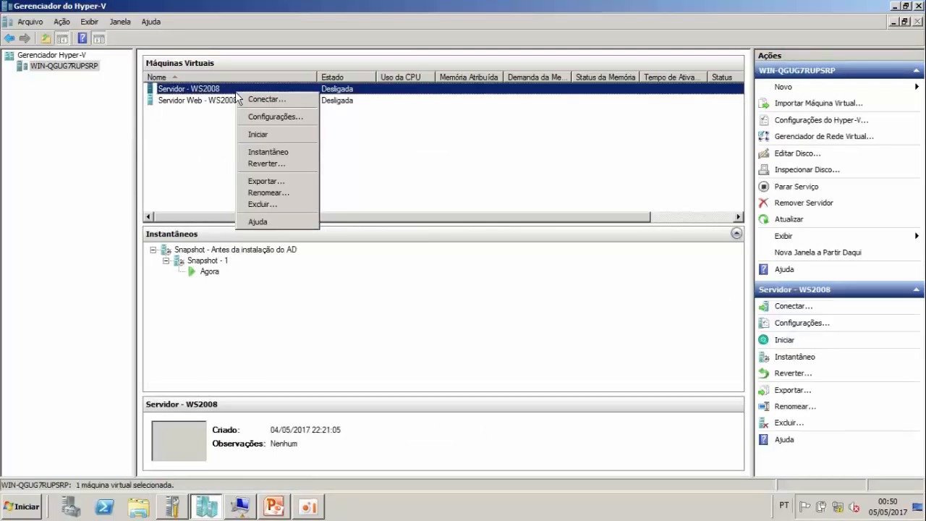
right_click(214, 96)
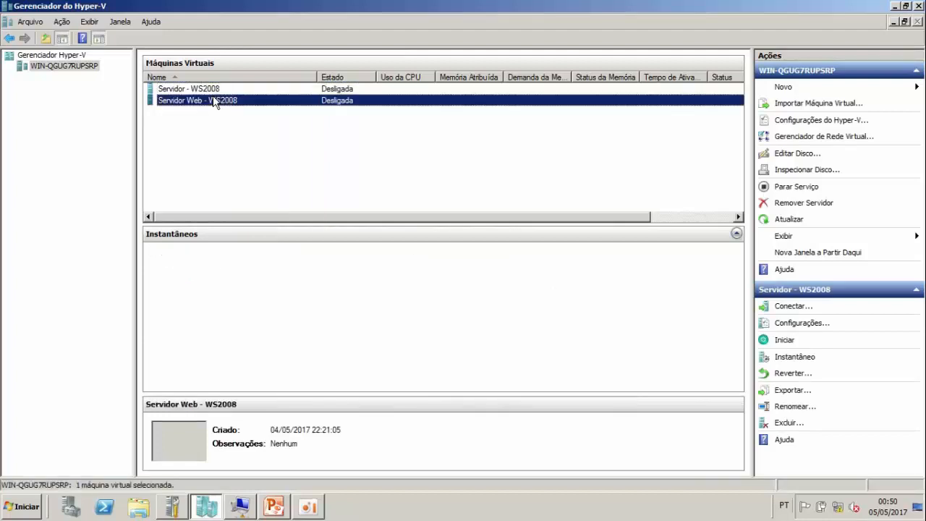
click(221, 102)
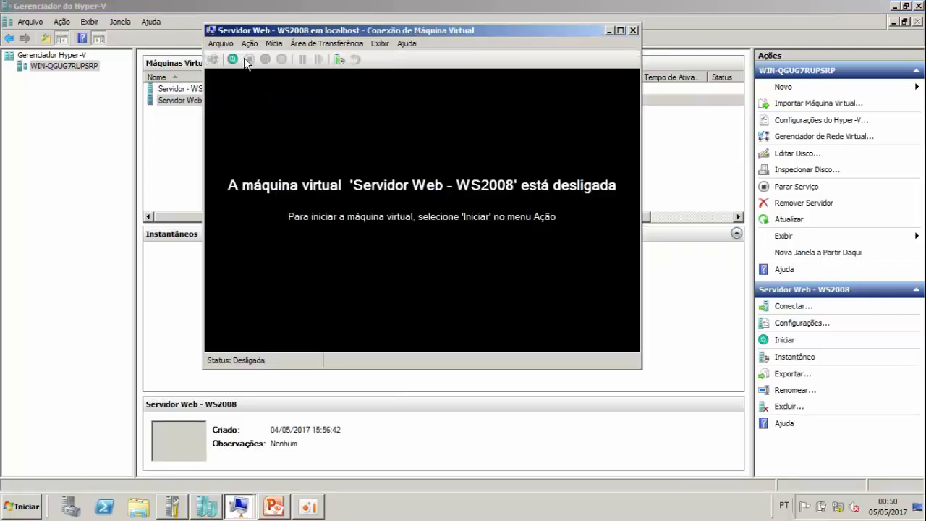
click(249, 43)
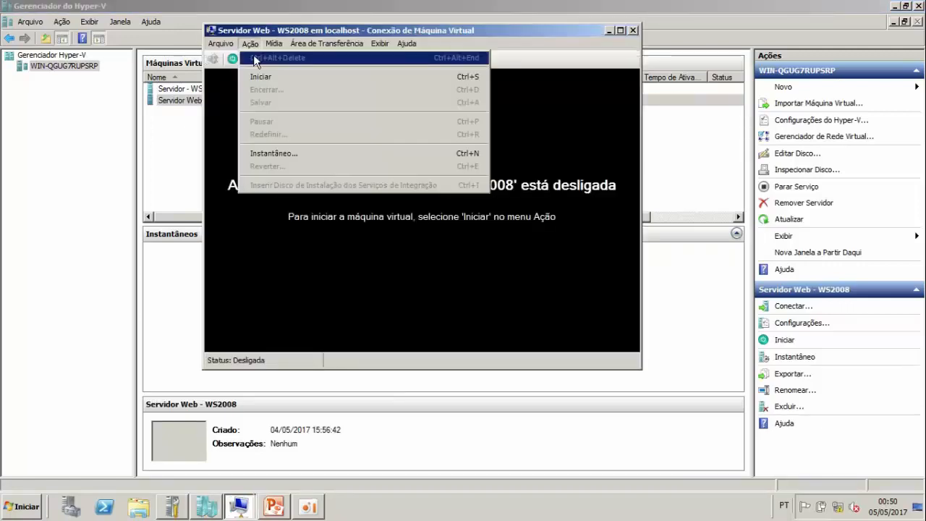
click(628, 34)
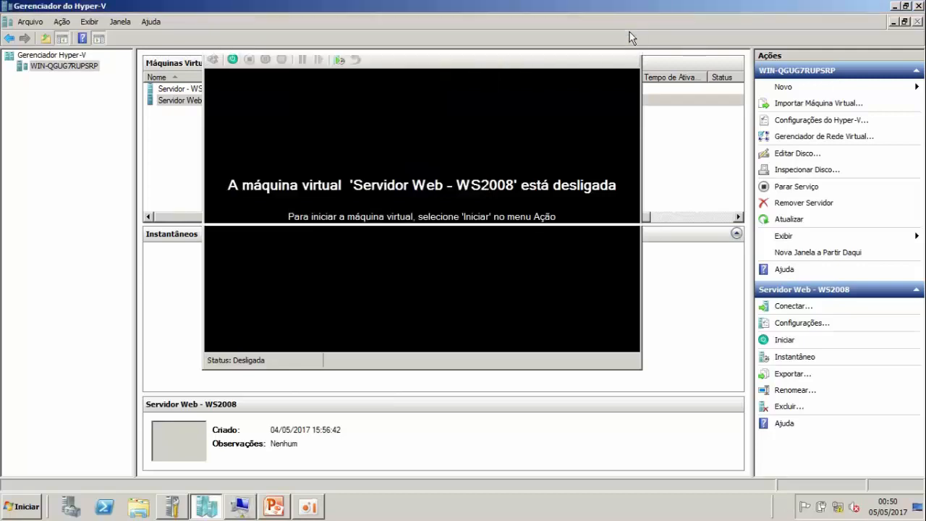
click(629, 32)
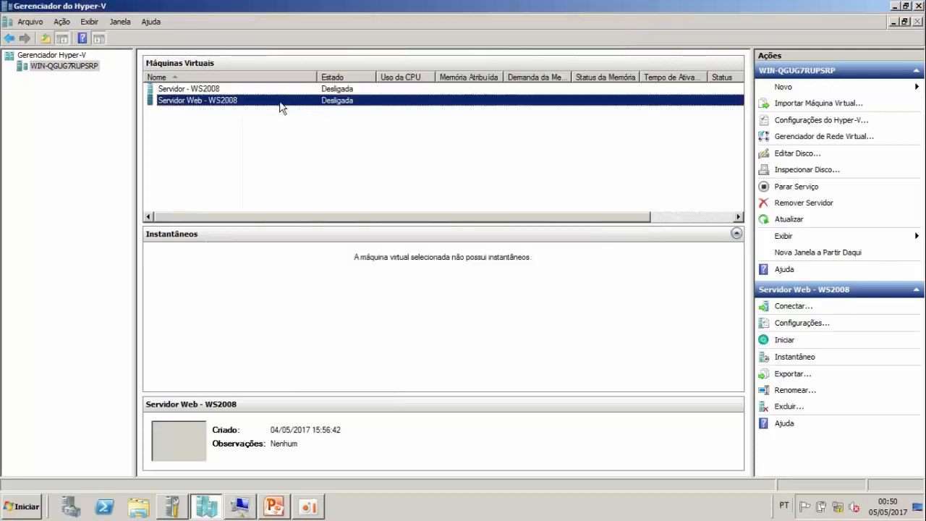
click(28, 507)
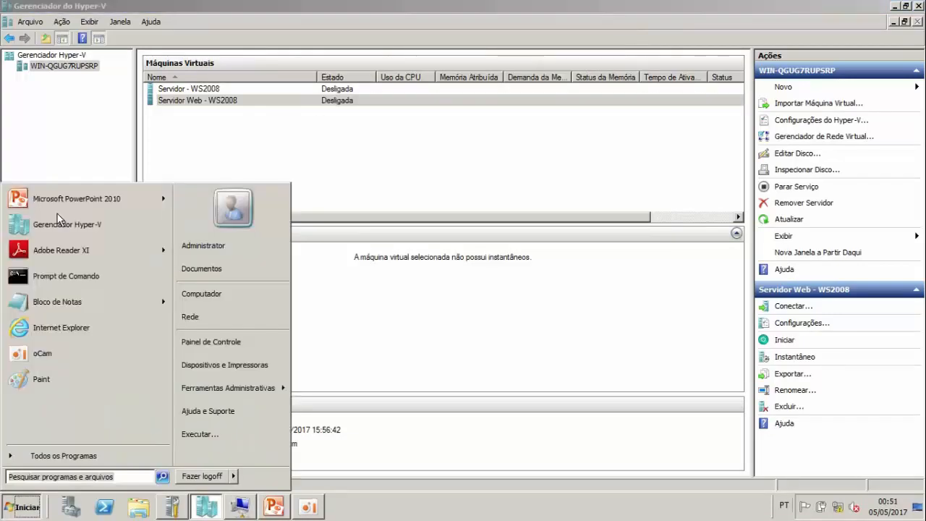
click(244, 100)
right_click(244, 100)
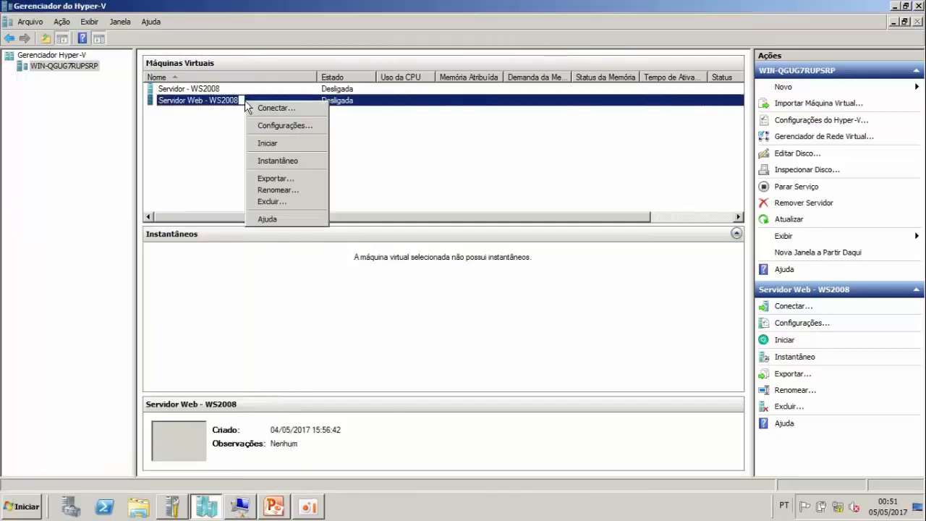
click(268, 98)
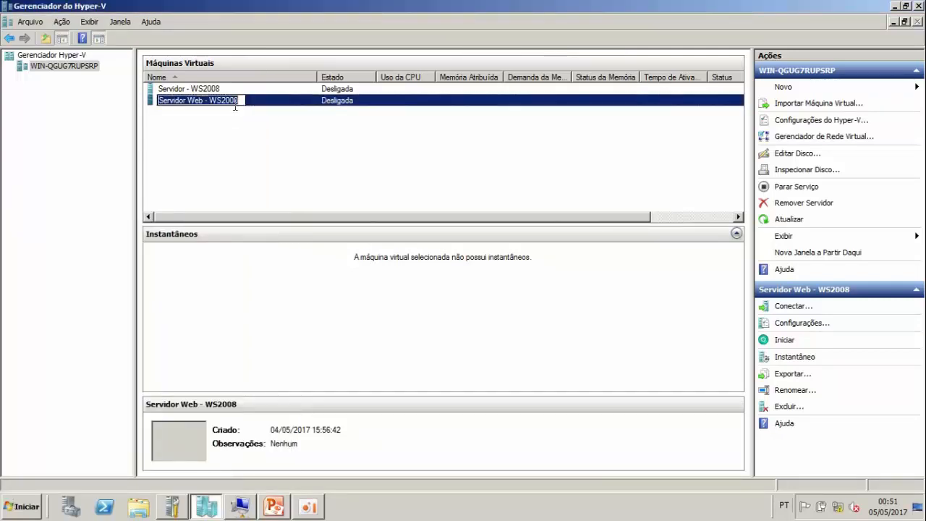
click(253, 102)
click(258, 99)
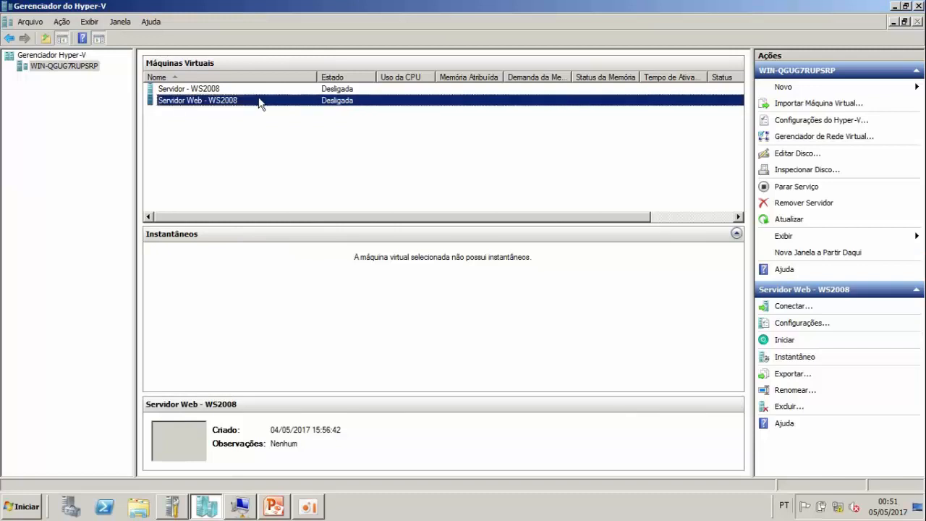
Try the always-start option (Sempre iniciar) as the automatic start action of Servidor Web - WS2008, and cancel the settings
right_click(259, 102)
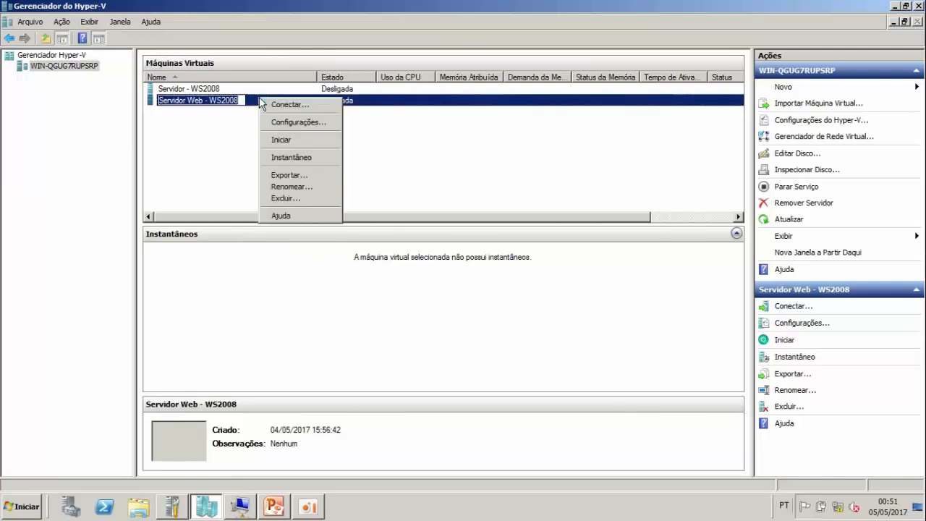
click(283, 123)
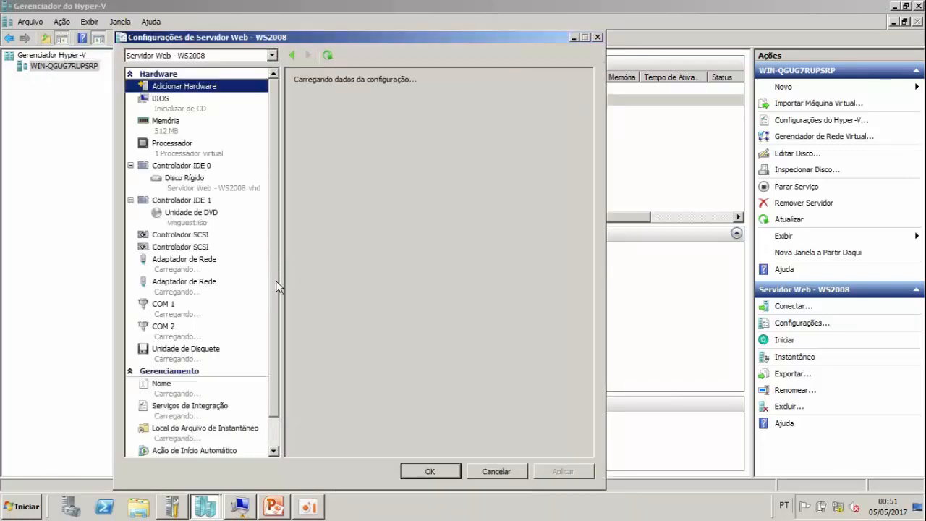
scroll(271, 387, down, 1)
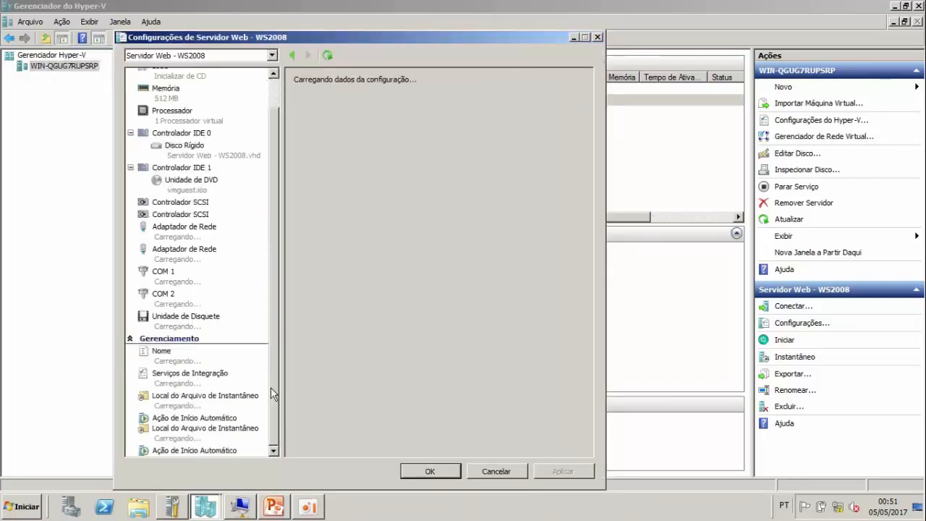
click(203, 421)
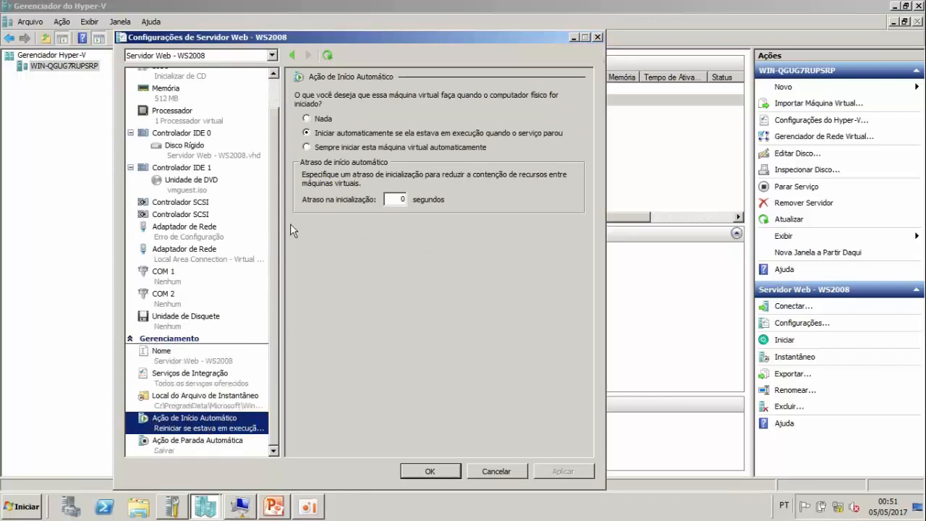
click(307, 147)
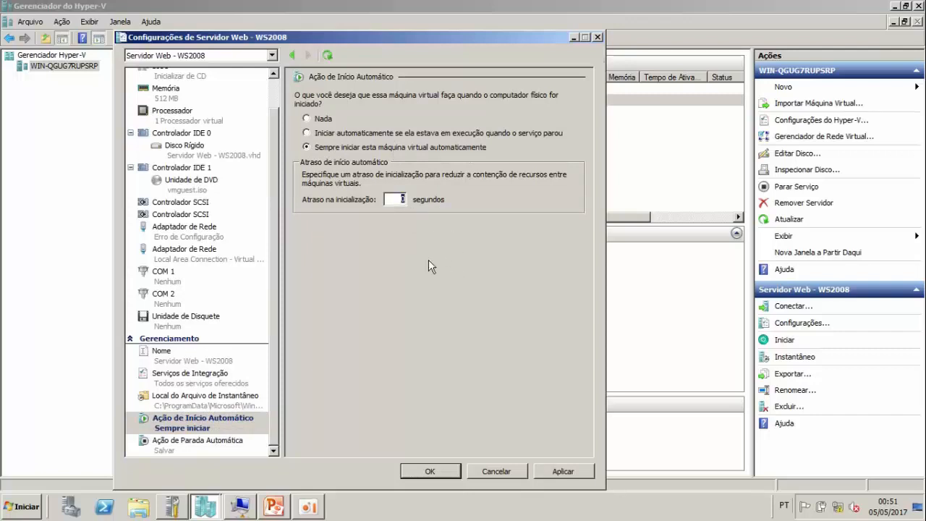
click(483, 474)
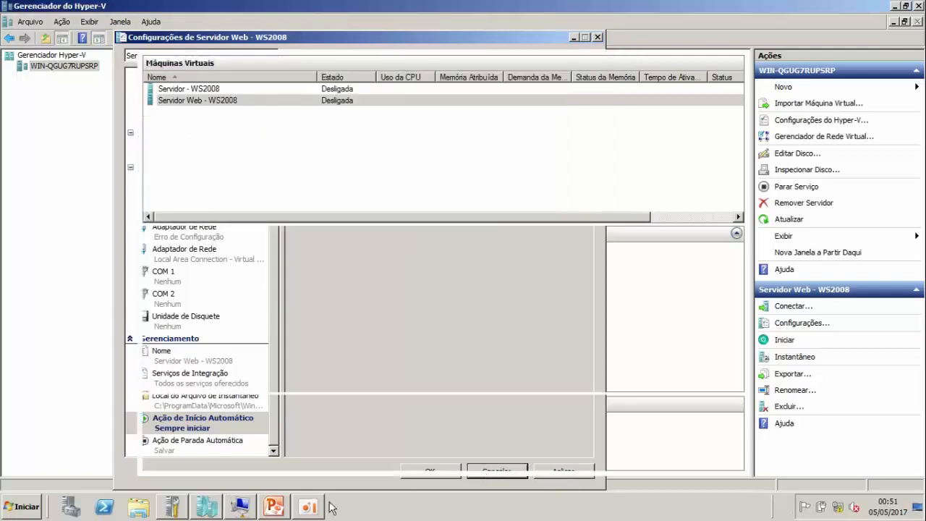
Consult the Resumo da Aula slide in PowerPoint, return to the Hyper-V Manager and take a snapshot of Servidor Web - WS2008
click(275, 508)
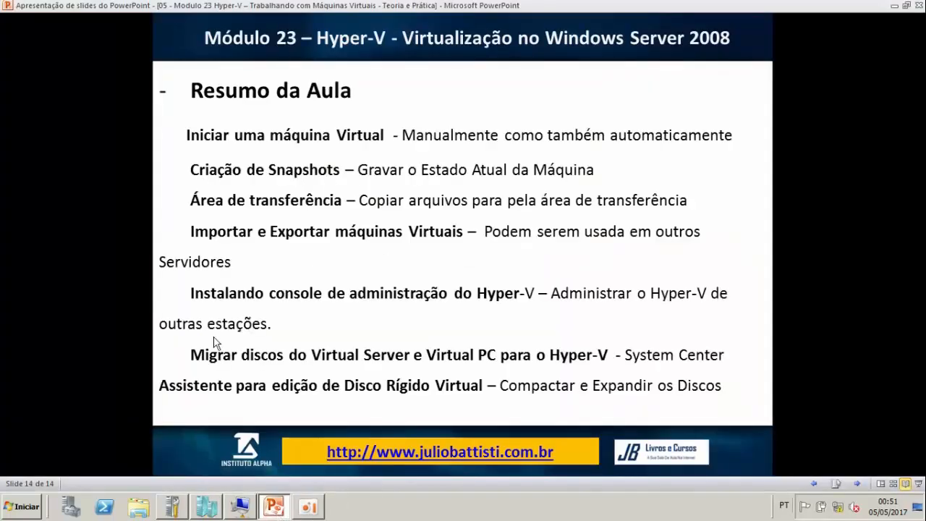
click(202, 510)
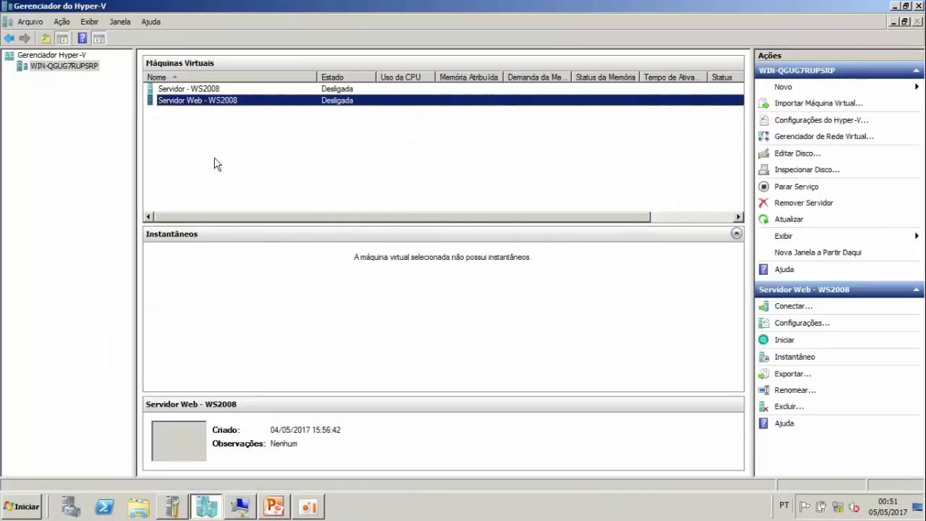
right_click(227, 102)
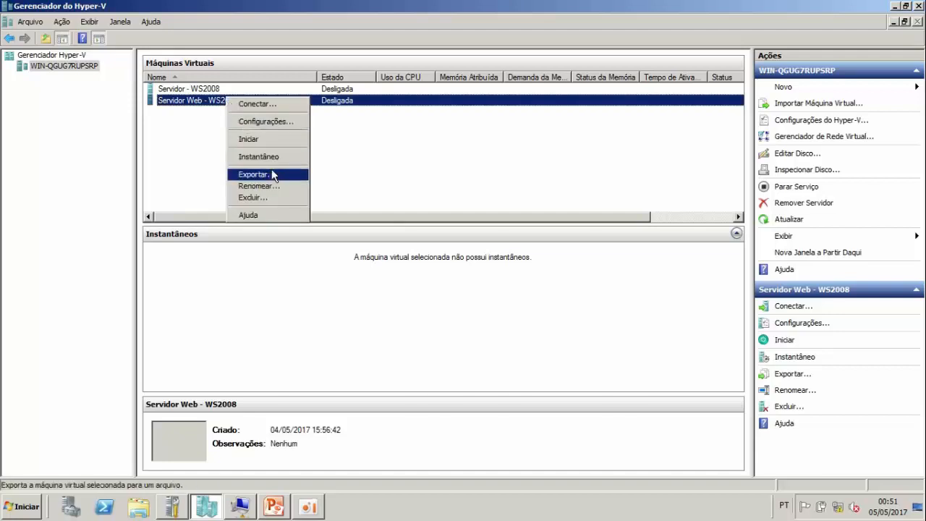
click(273, 163)
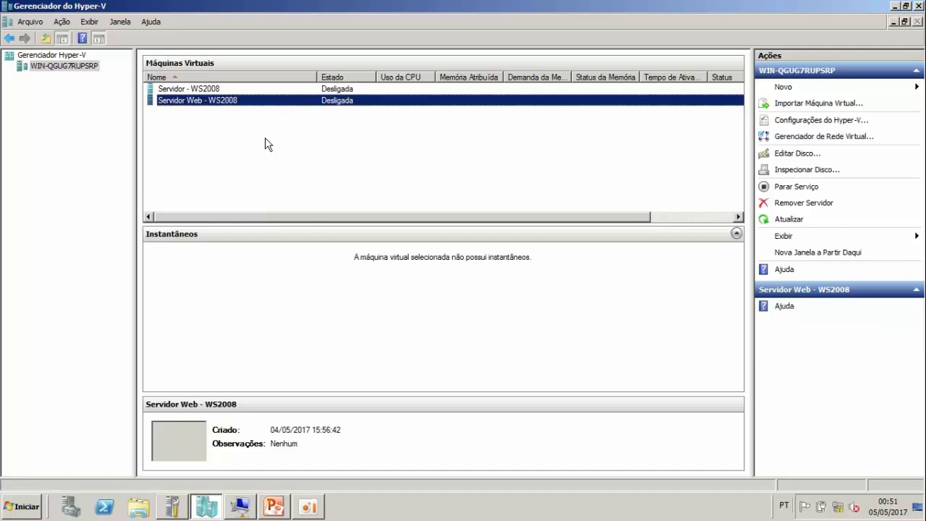
Rename the new snapshot of the Servidor Web - WS2008 virtual machine as adsadasda
click(223, 100)
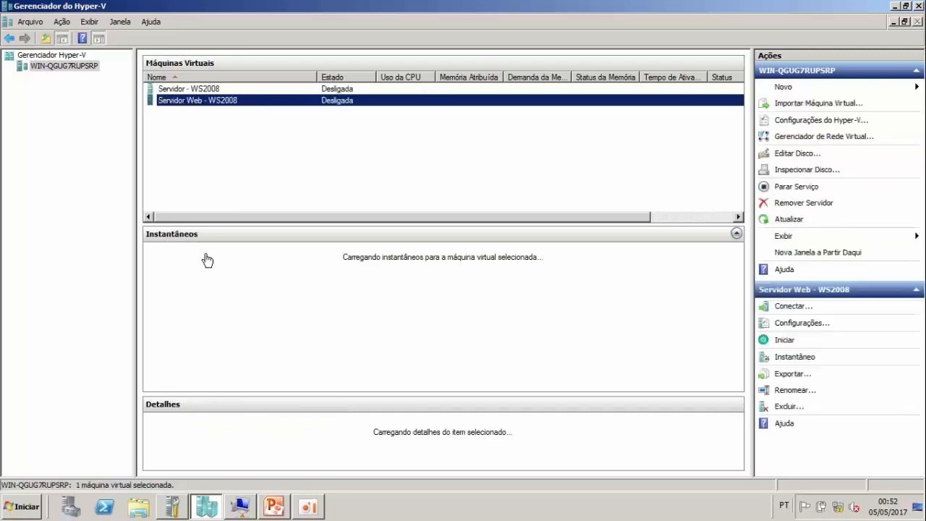
click(206, 250)
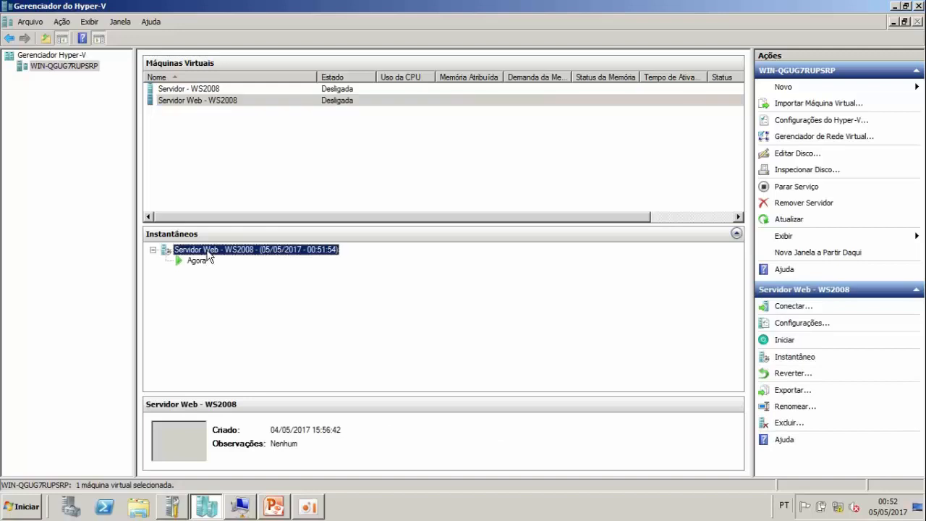
click(285, 251)
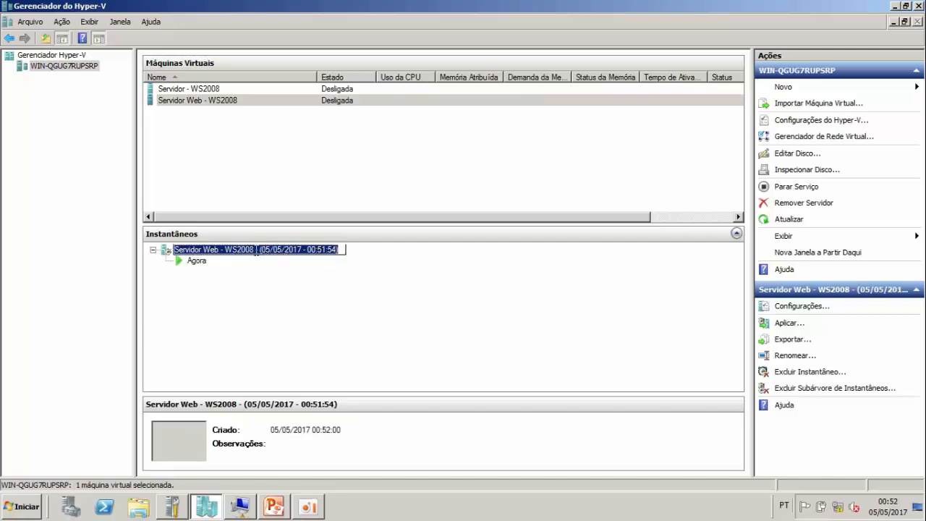
text(adsadasda)
key(Return)
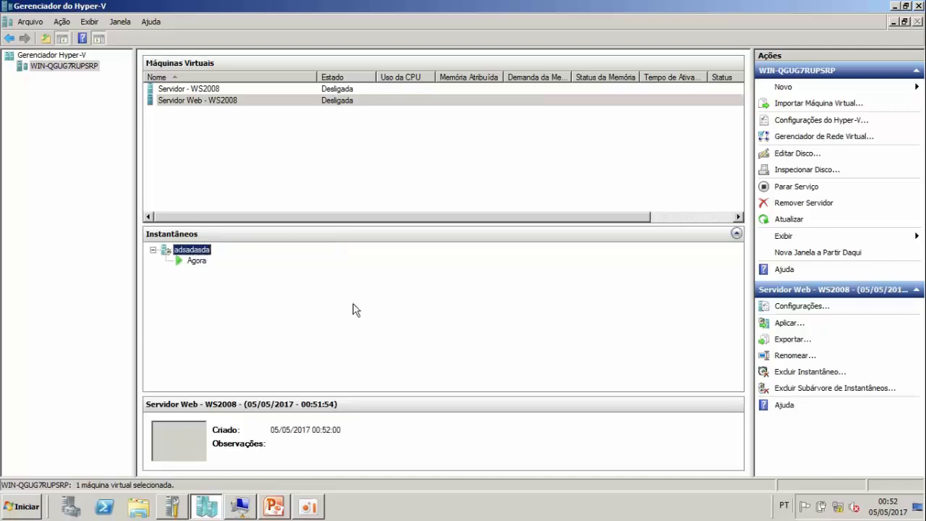
Revisit the recap slide in PowerPoint, go to the desktop and copy the name text of the Windows6.1-KB958830-x64-RefreshPkg file
click(278, 507)
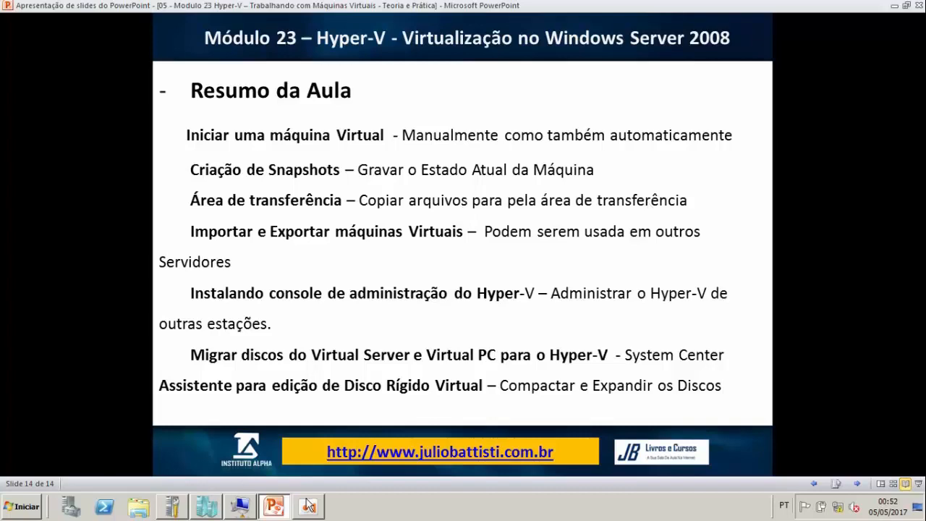
right_click(348, 507)
click(351, 450)
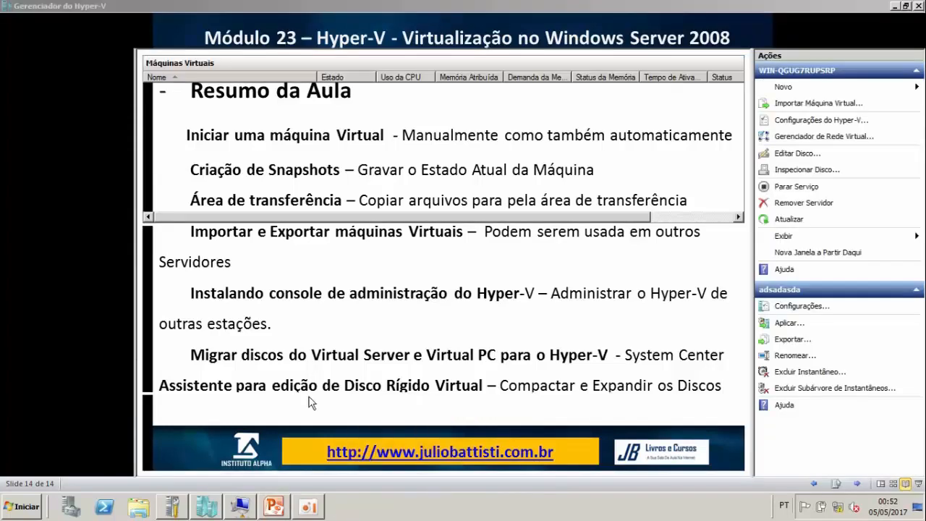
right_click(62, 43)
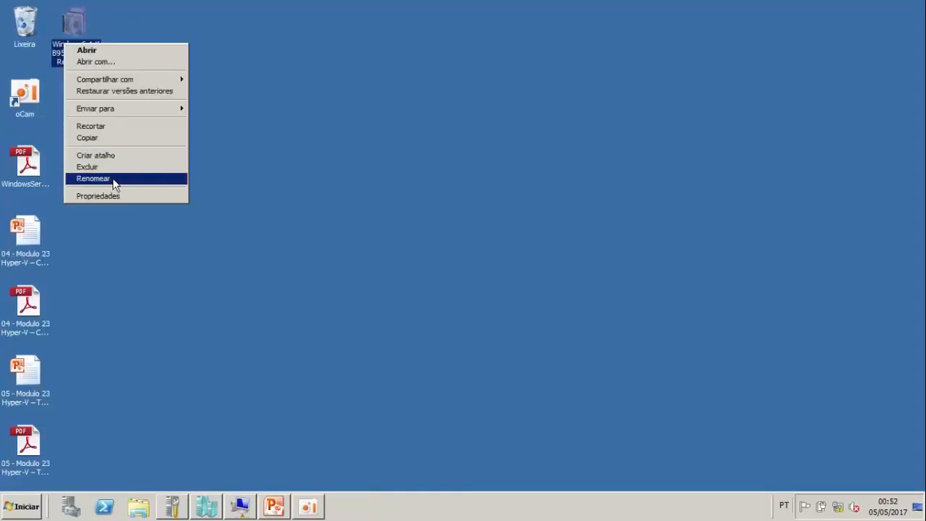
click(114, 179)
right_click(73, 46)
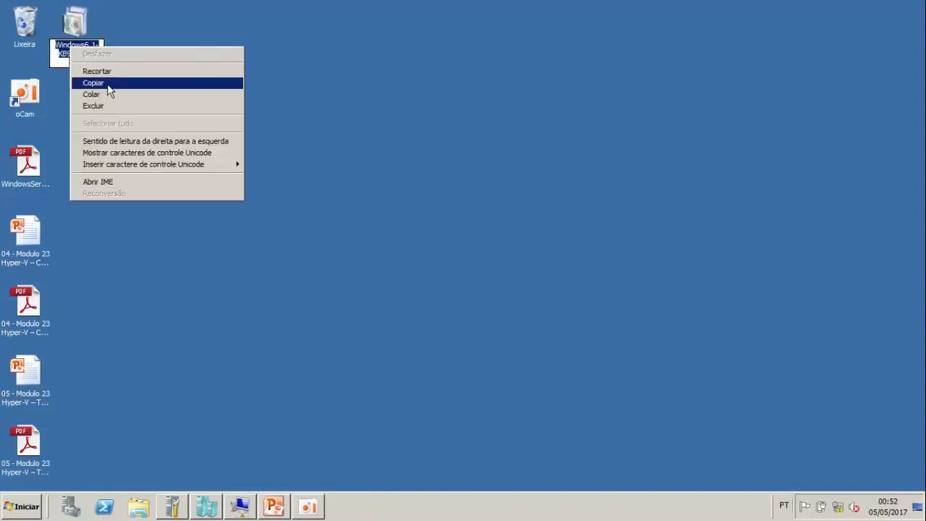
click(107, 83)
Switch to the Hyper-V Manager, connect to the Servidor Web - WS2008 virtual machine and examine its clipboard options
click(206, 506)
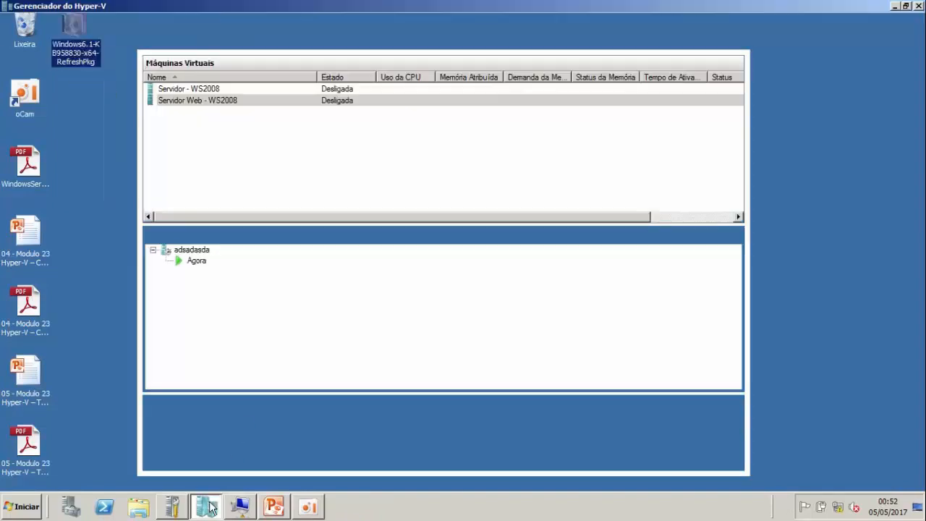
click(206, 102)
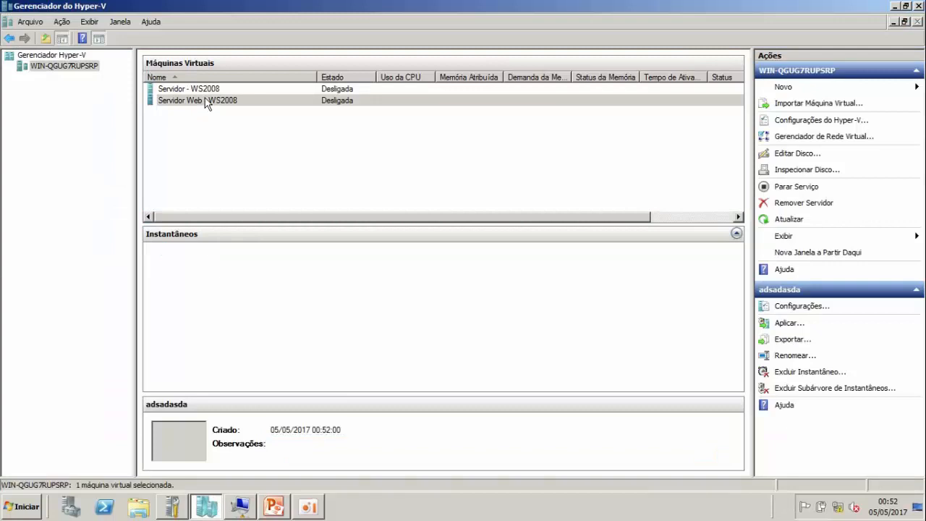
click(206, 100)
right_click(205, 98)
click(287, 133)
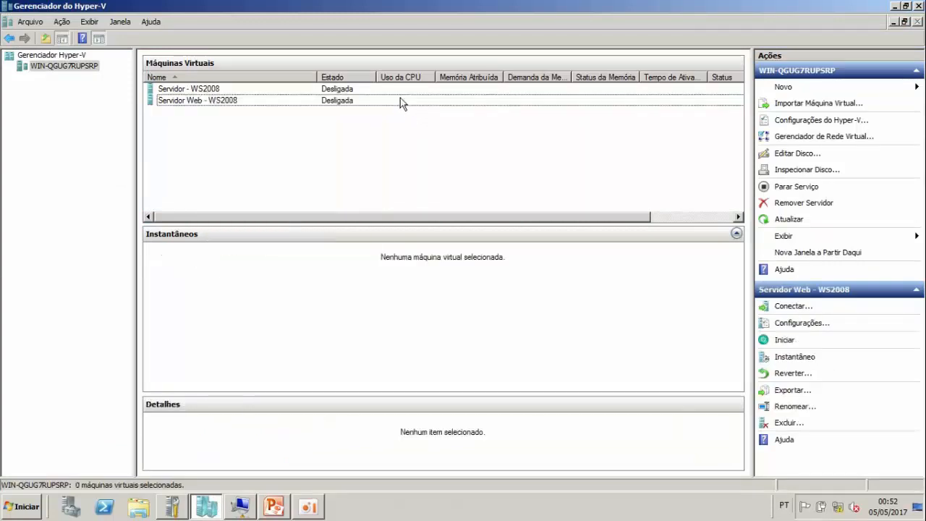
right_click(400, 99)
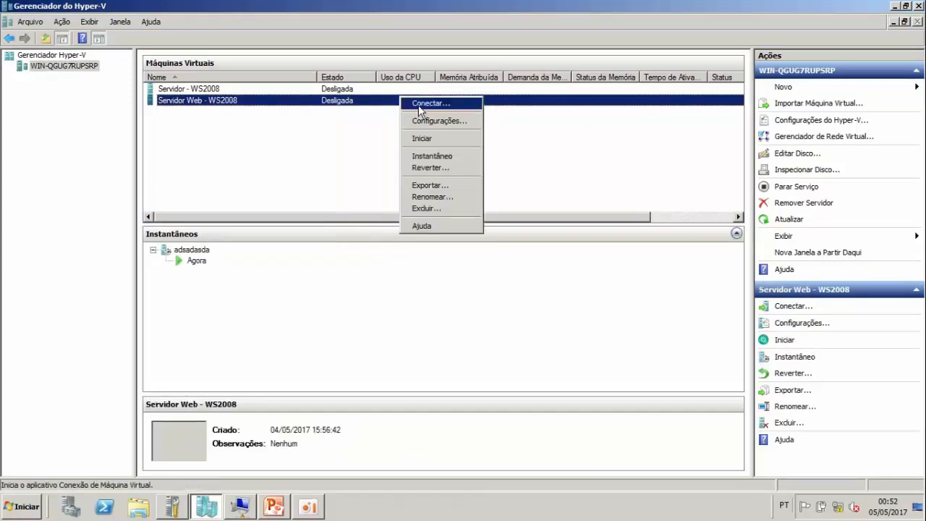
click(423, 104)
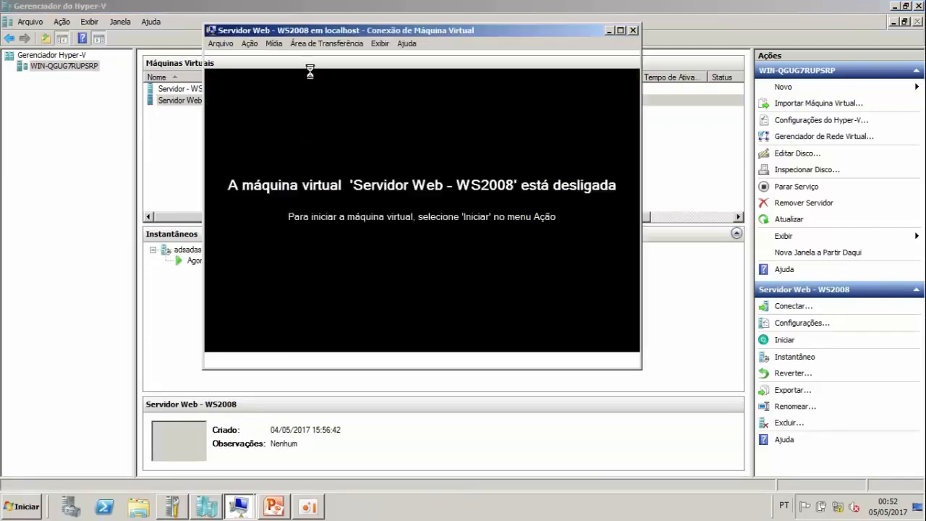
click(349, 44)
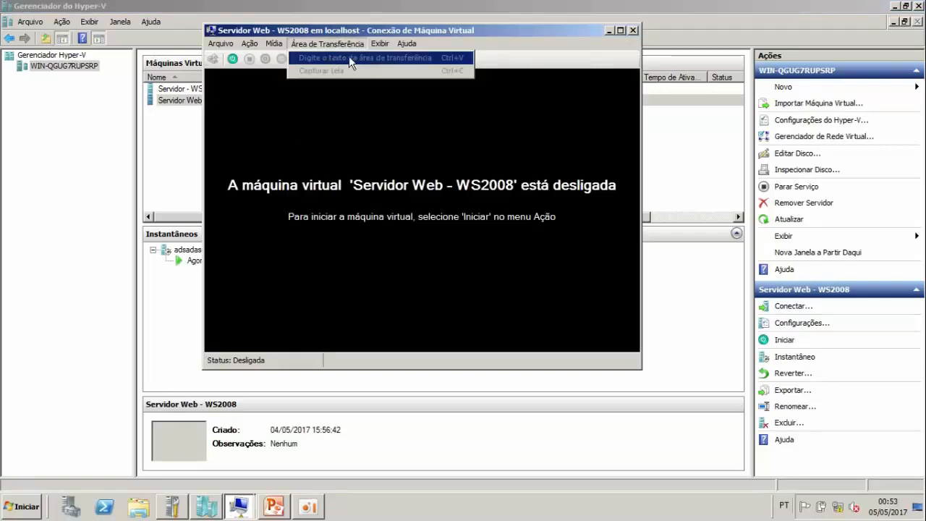
Switch to the Resumo da Aula slide in PowerPoint and bring up the list of Windows administrative tools
click(312, 512)
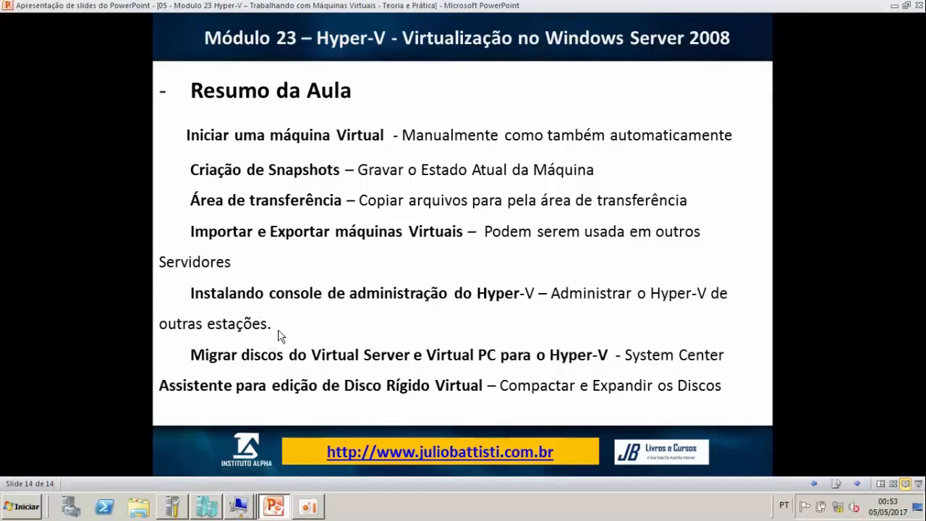
click(21, 506)
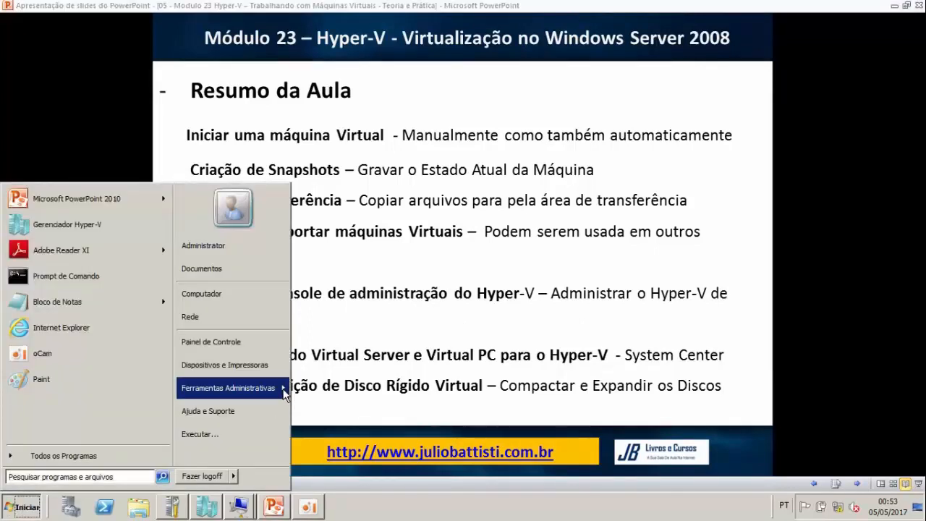
mouse_move(285, 394)
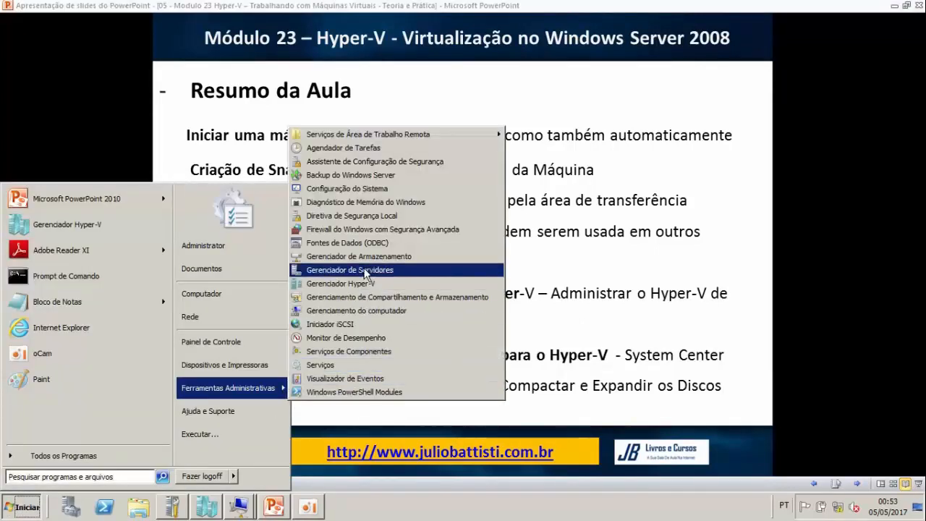